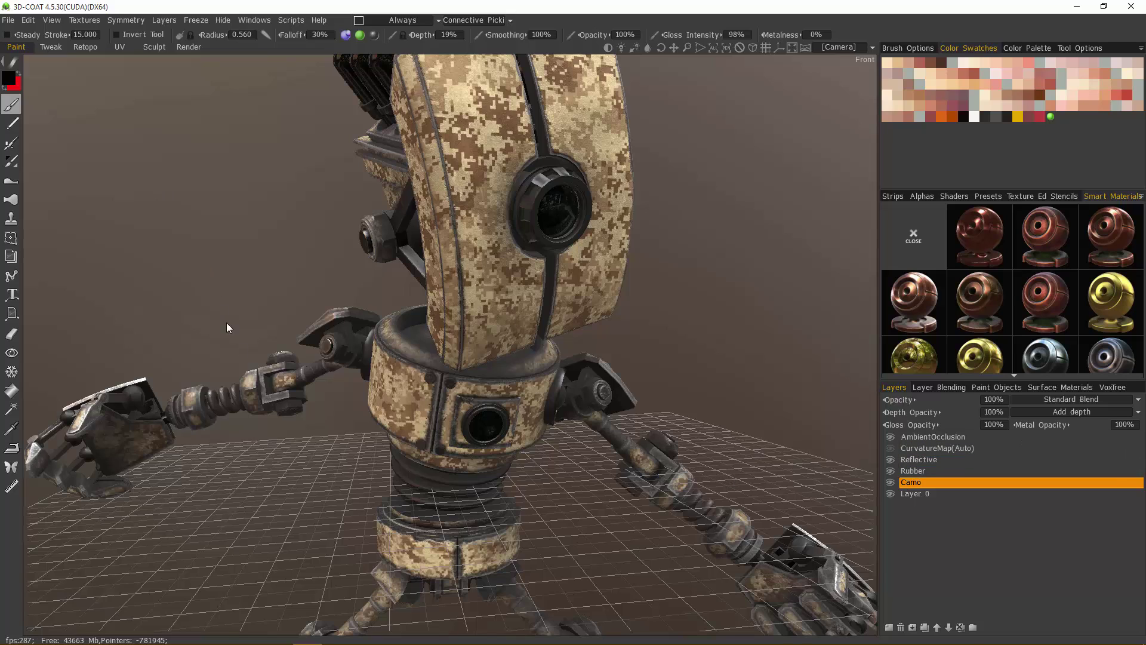
Examine the model's paint objects and surface materials, toggling the Head and Body materials' visibility off and on
scroll(275, 479, down, 4)
click(998, 388)
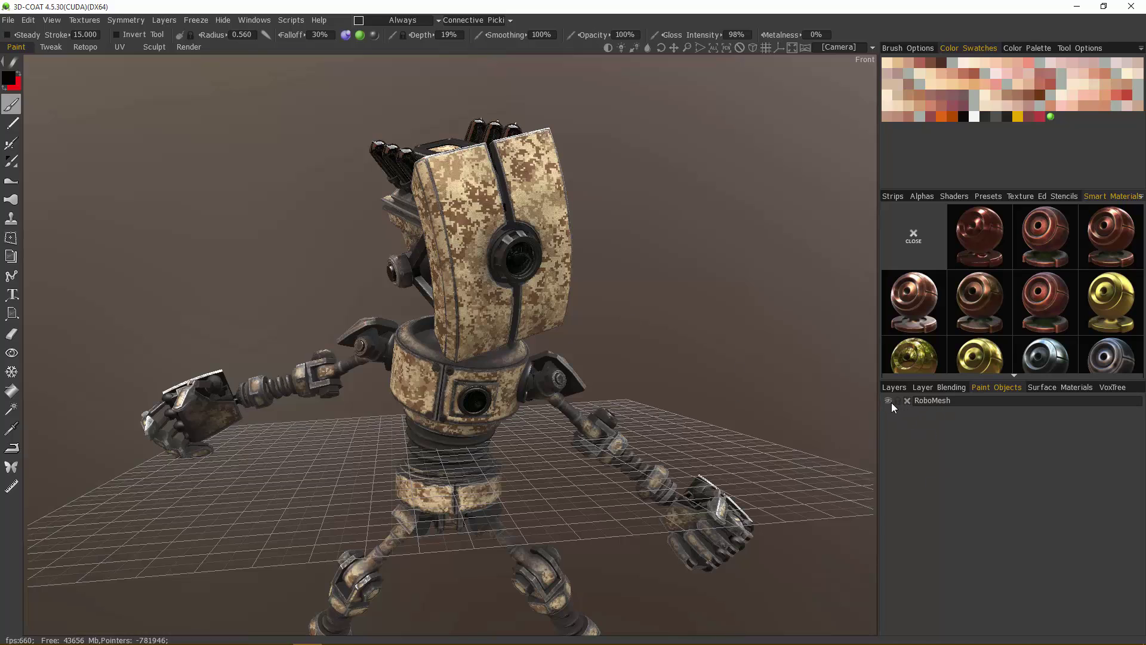
click(1051, 387)
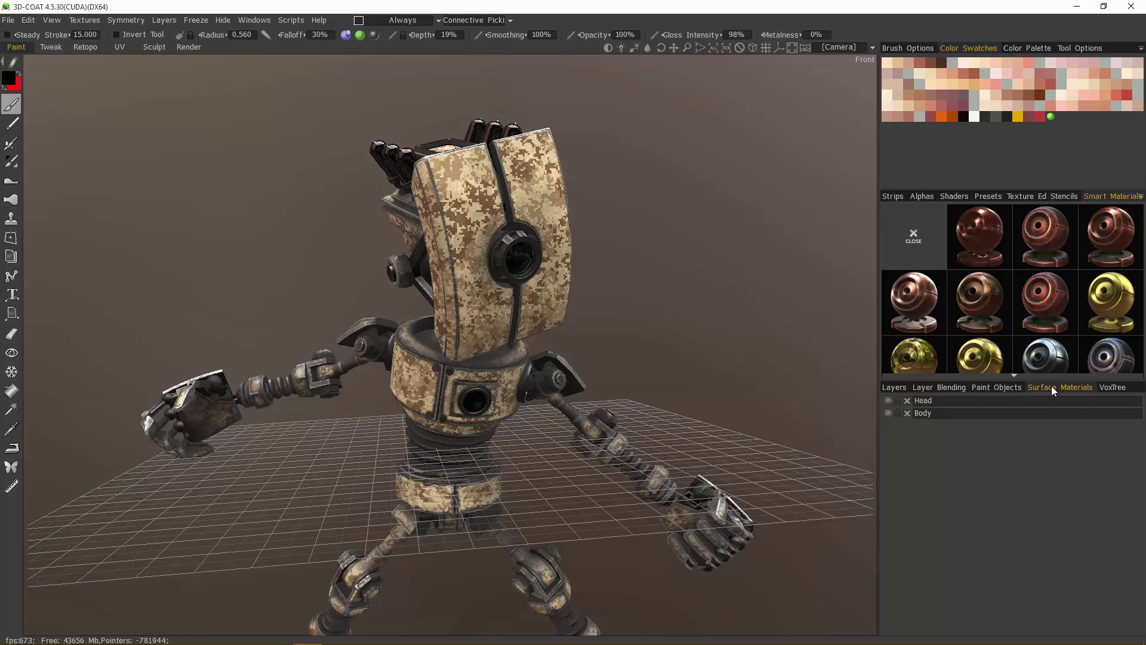
click(888, 402)
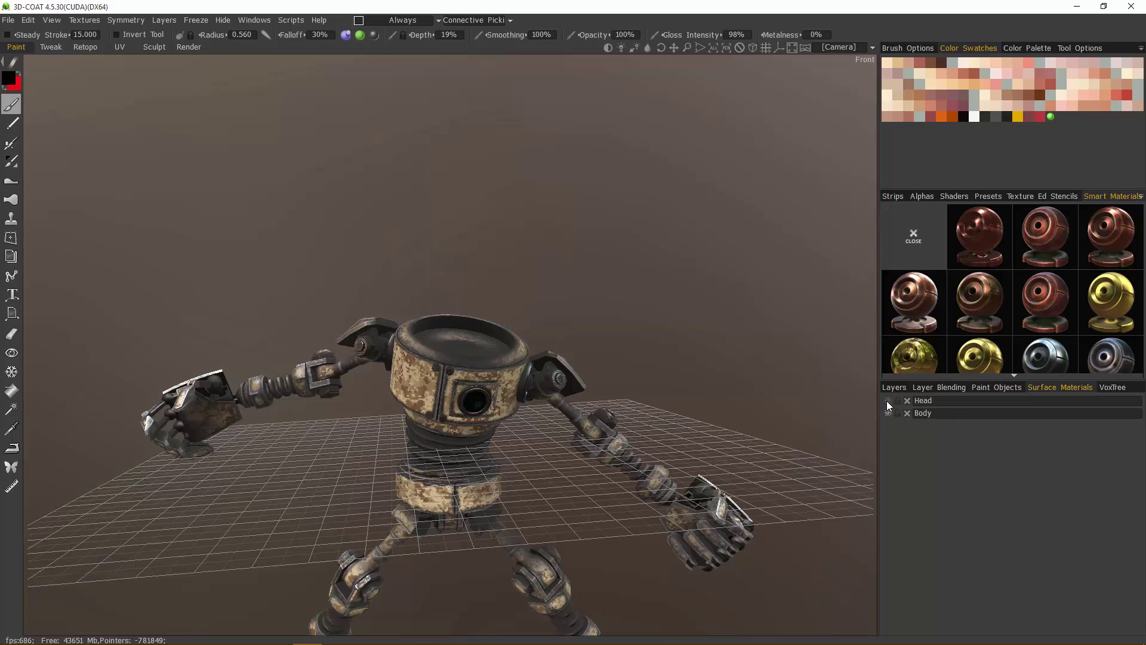
click(888, 402)
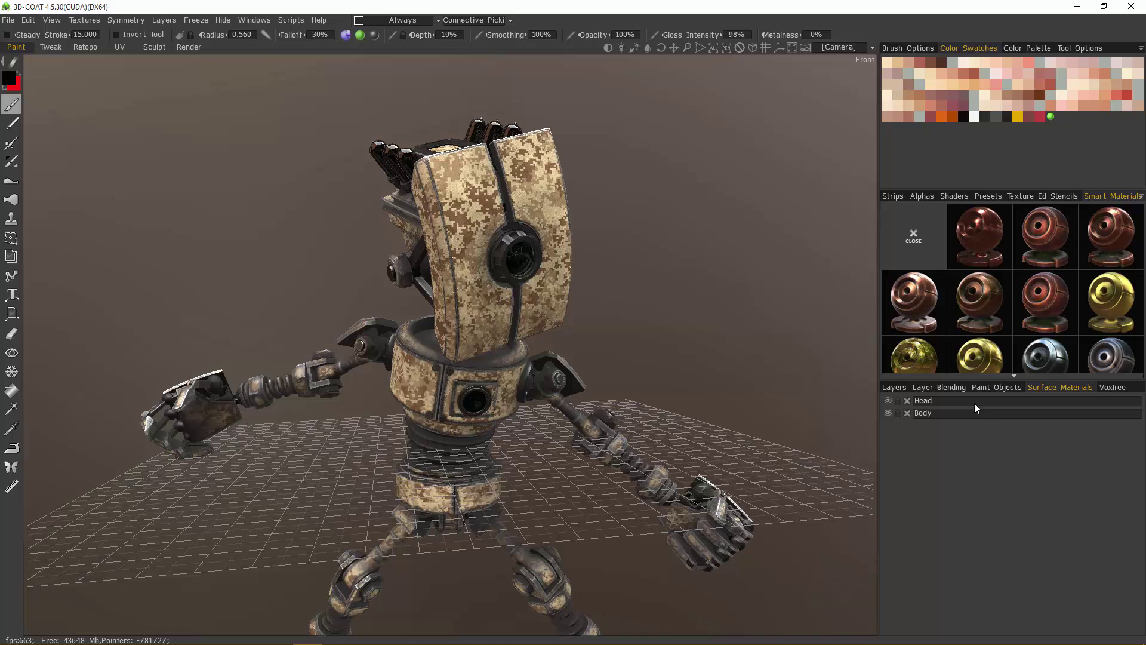
click(889, 413)
click(887, 414)
Bring the robot mesh into the Retopo room by using the visible paint objects as retopo
click(84, 46)
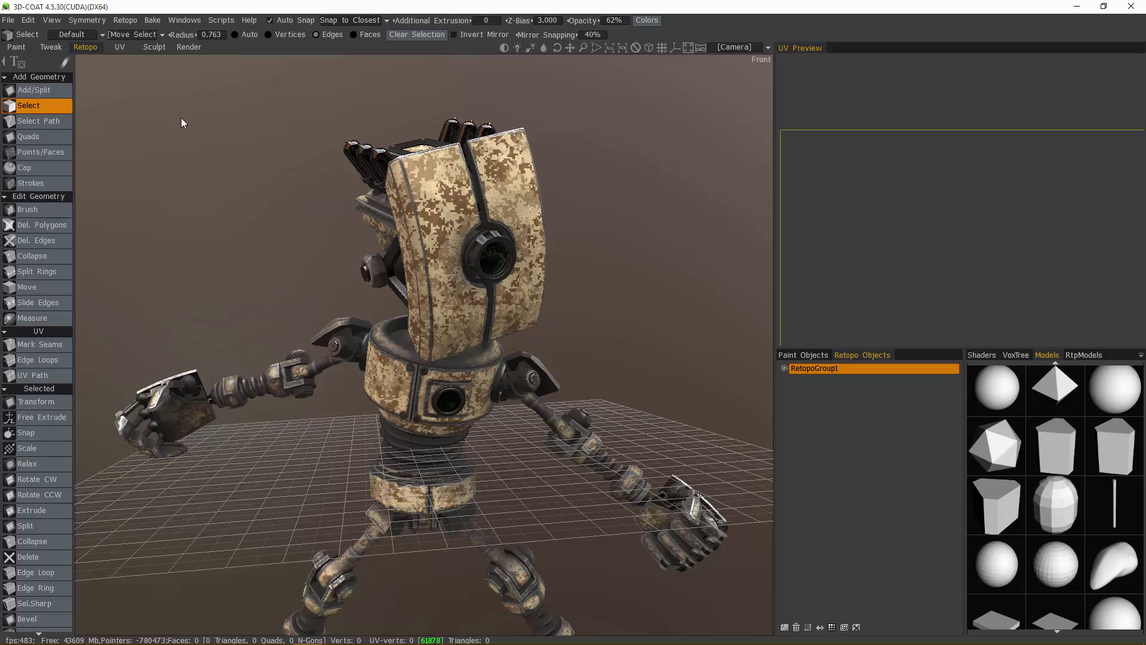
click(129, 21)
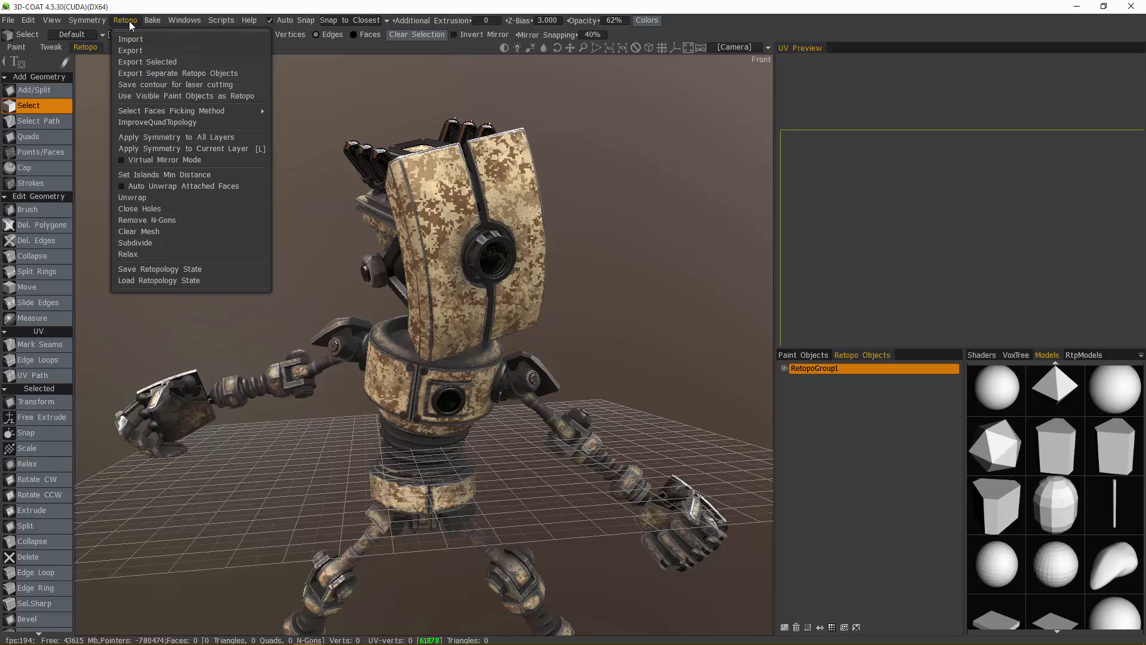
click(210, 98)
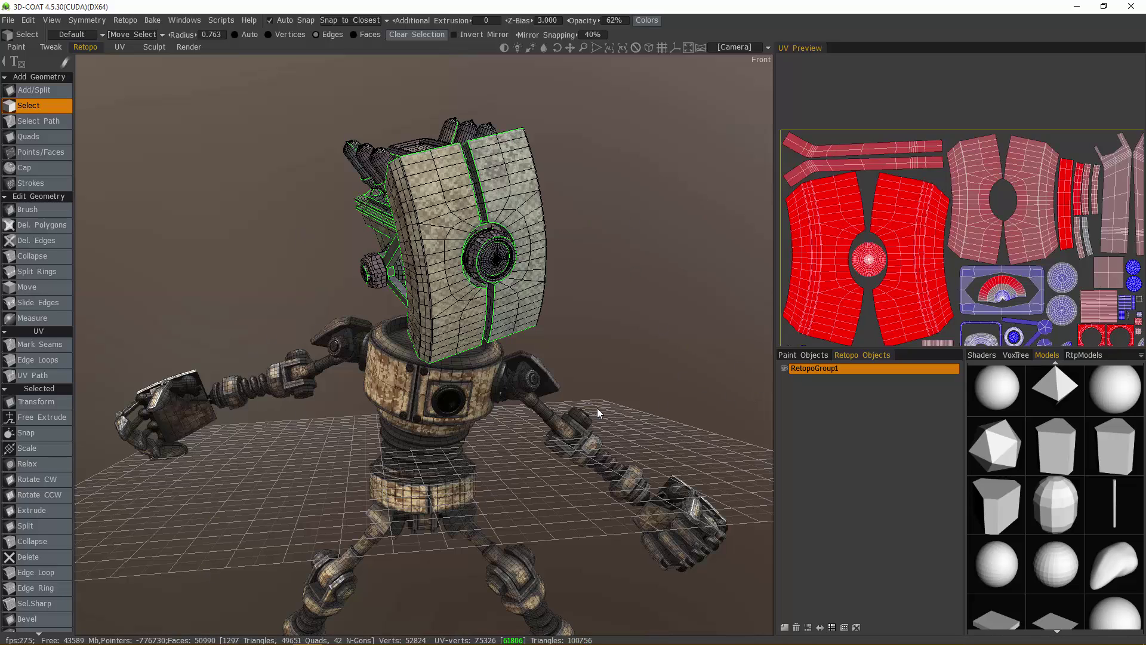
Show the paint objects in the Retopo room and look through the available popup windows for Surface Materials
click(797, 354)
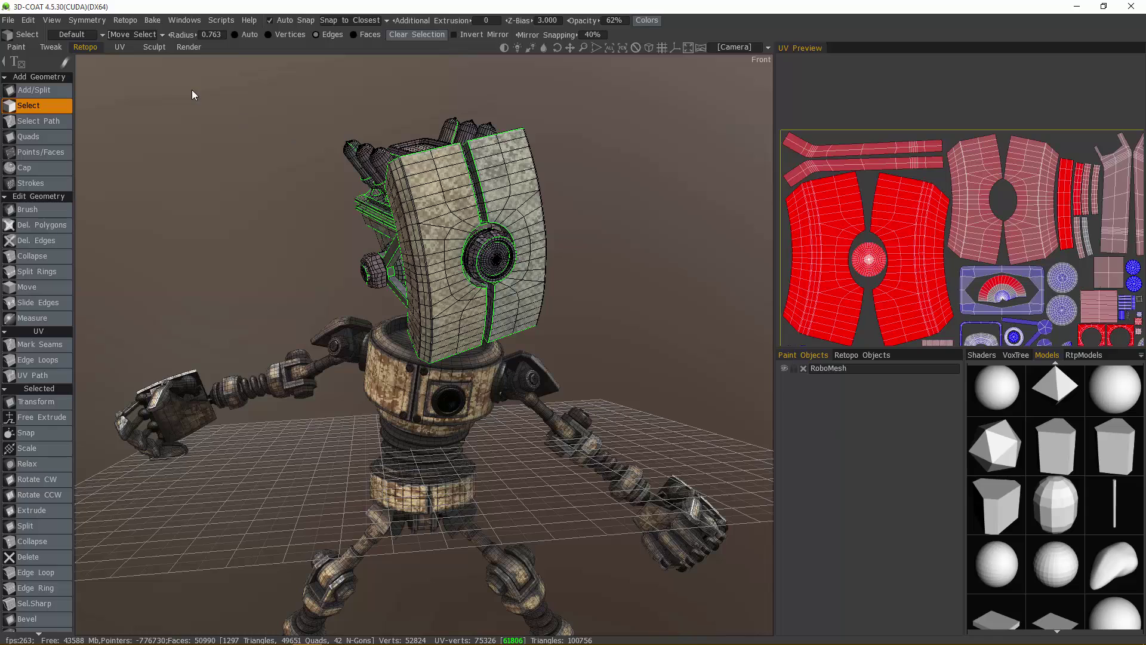
click(188, 22)
click(188, 23)
click(188, 22)
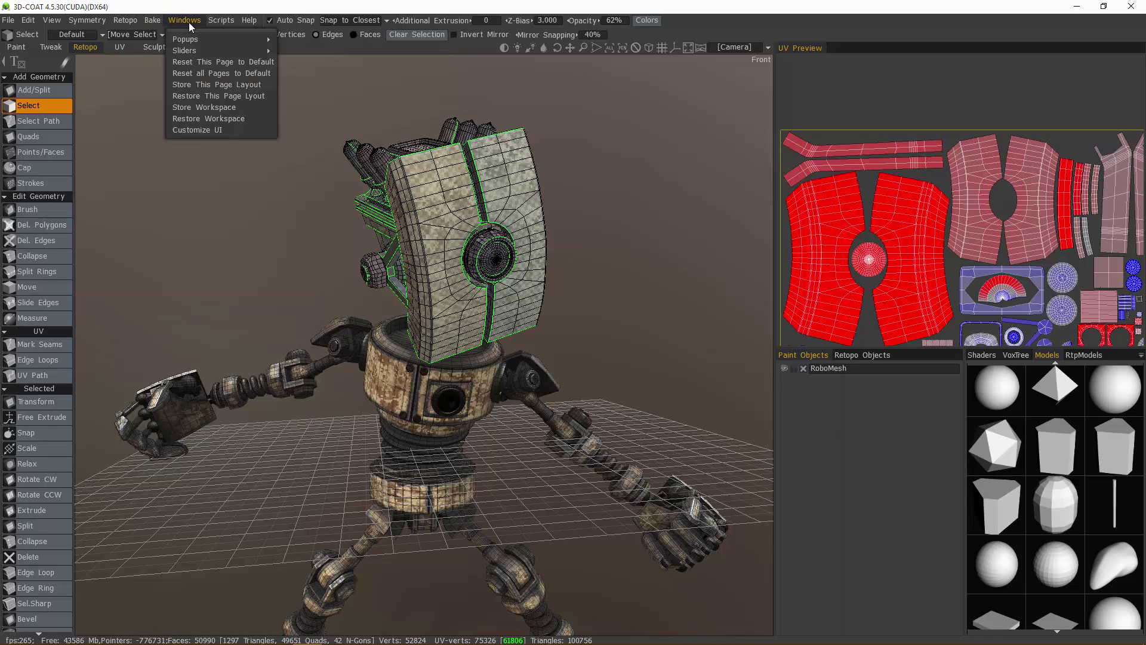
mouse_move(190, 42)
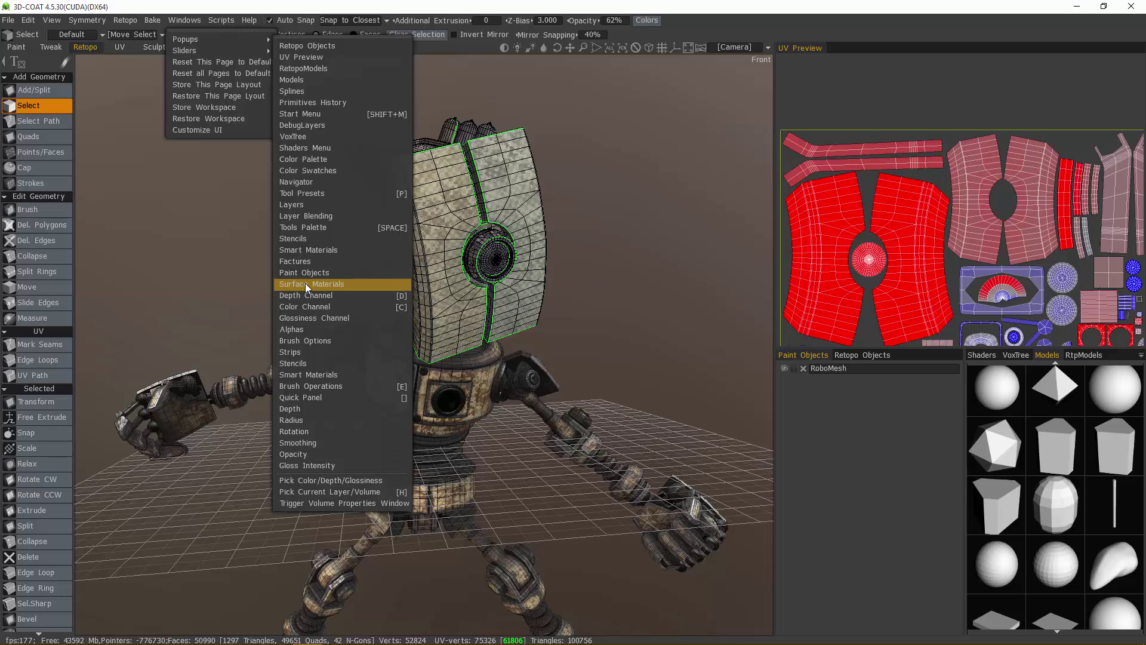
click(650, 406)
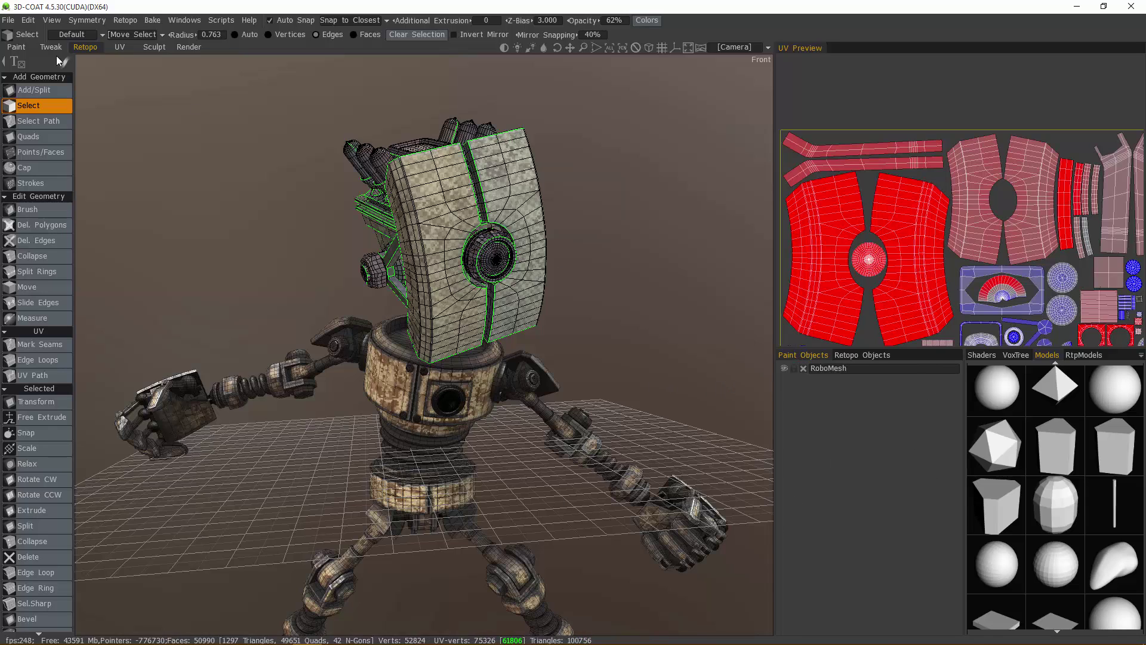
Hide the RoboMesh paint object in the Paint room and return to the Retopo room to show only the retopo mesh
click(23, 49)
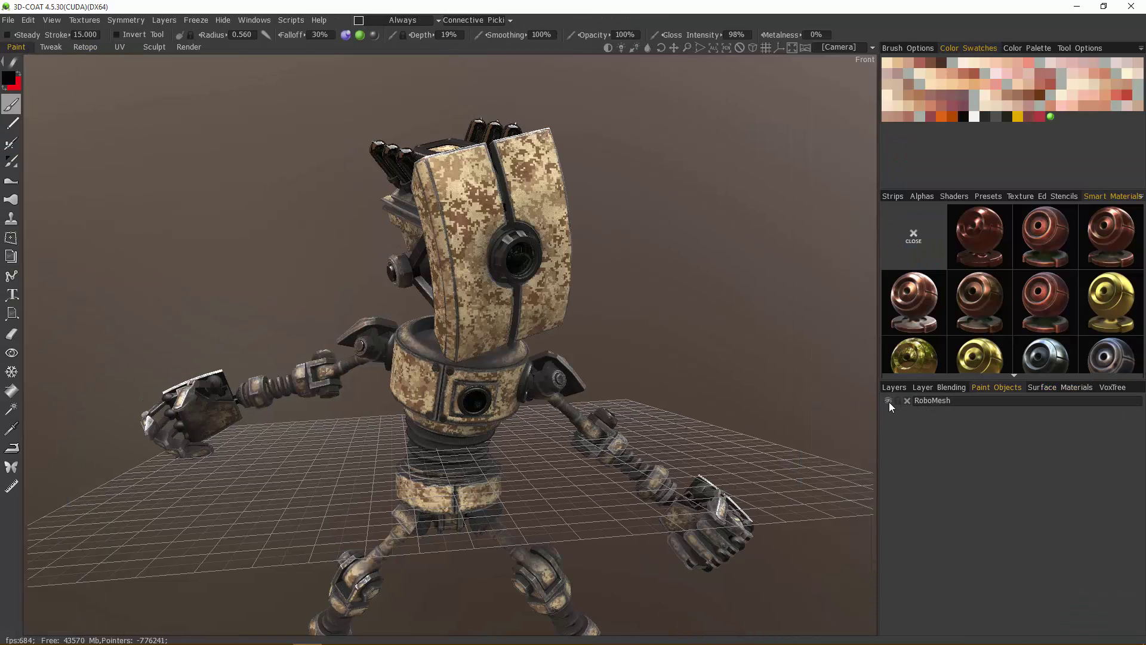
click(888, 401)
click(85, 47)
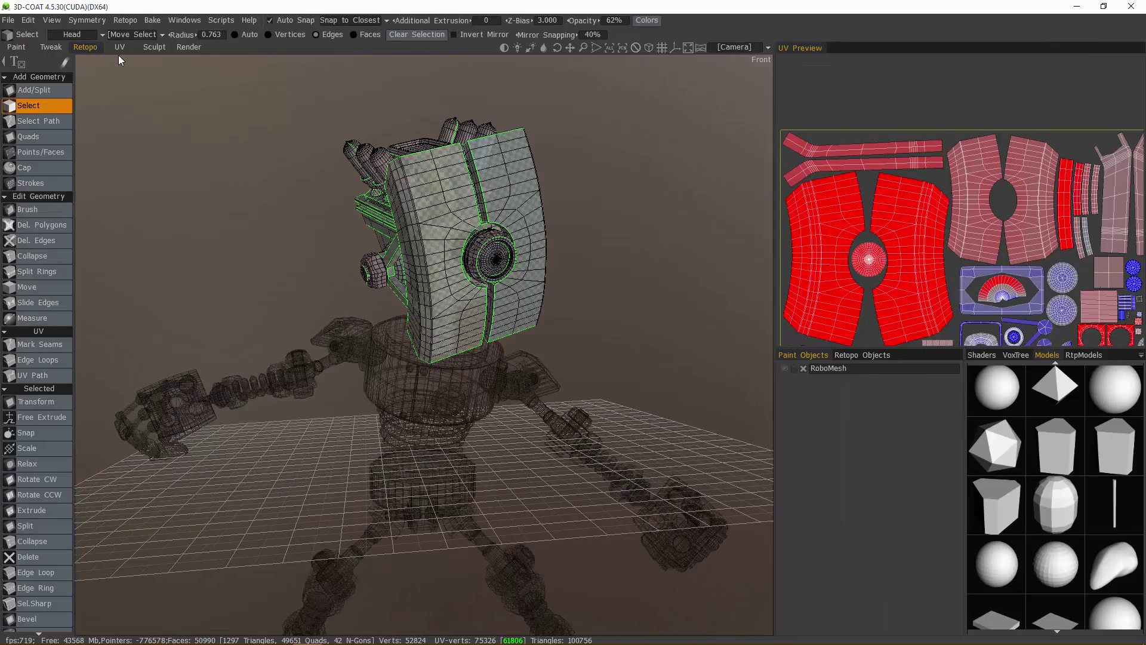
middle_drag(601, 386, 639, 435)
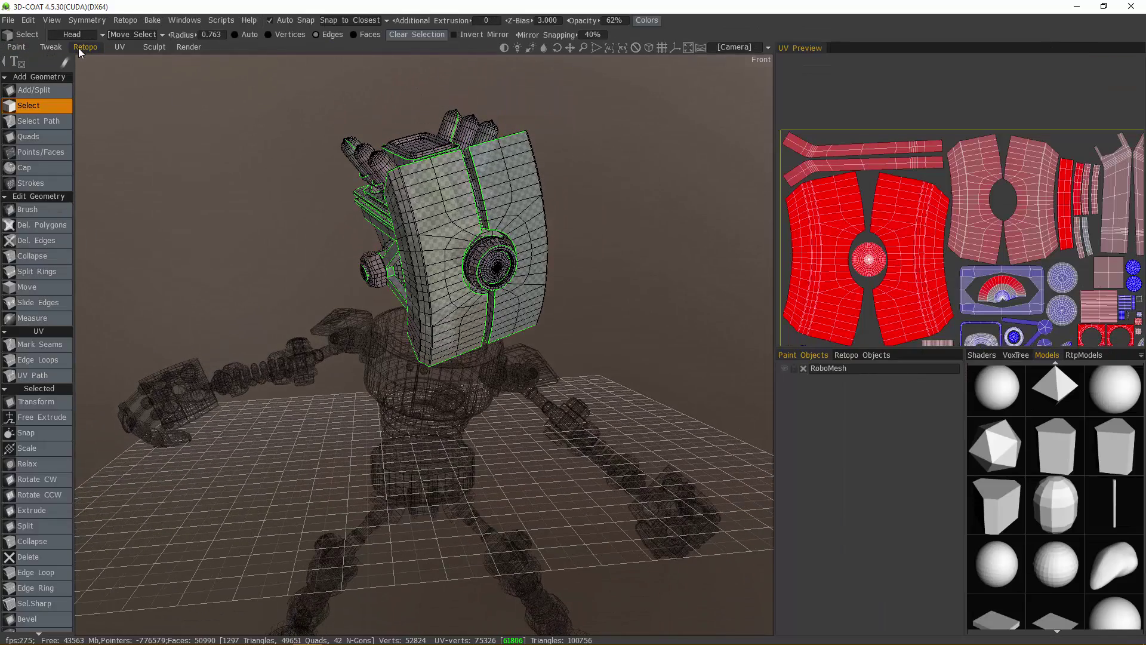
Switch the current UV set from Head to Body
click(102, 36)
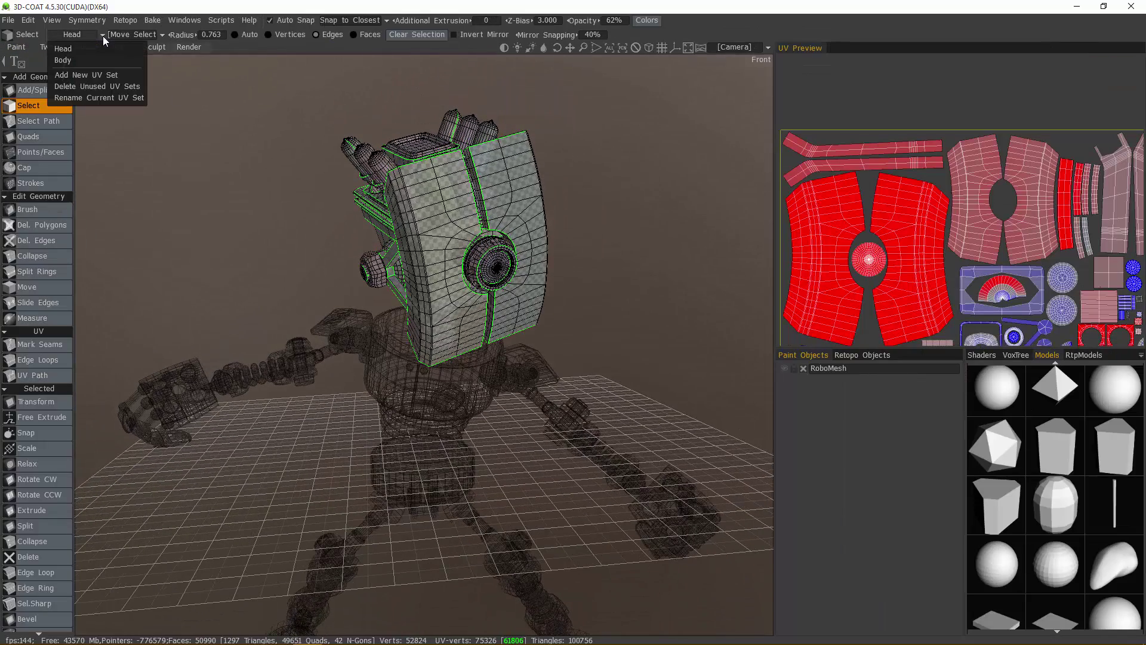
click(85, 62)
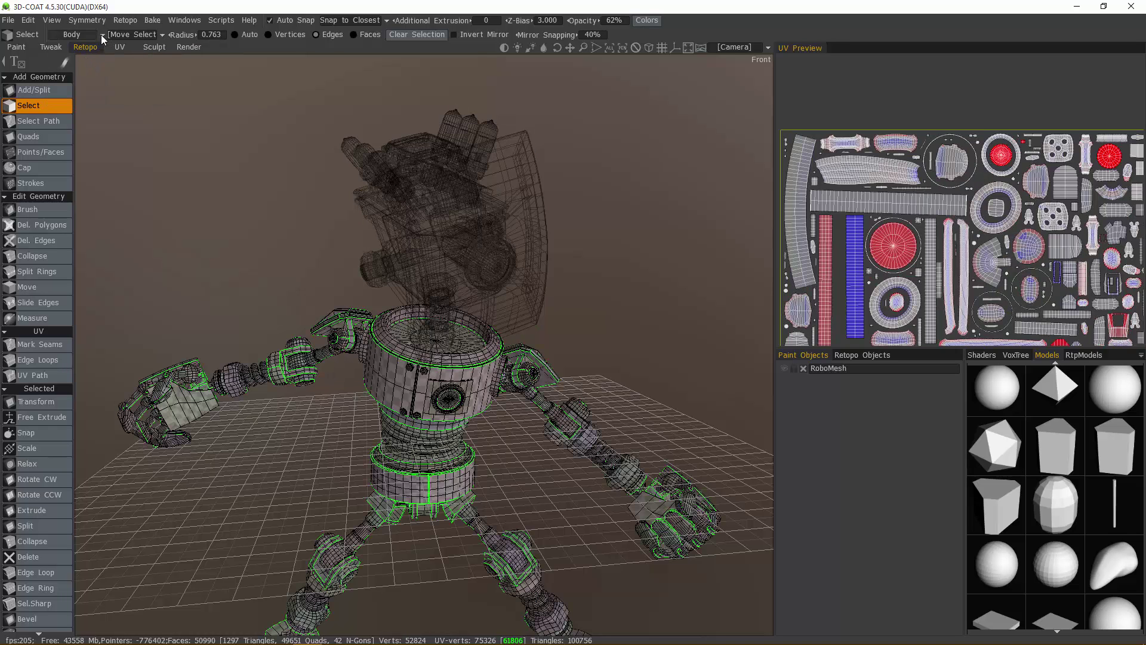
click(101, 35)
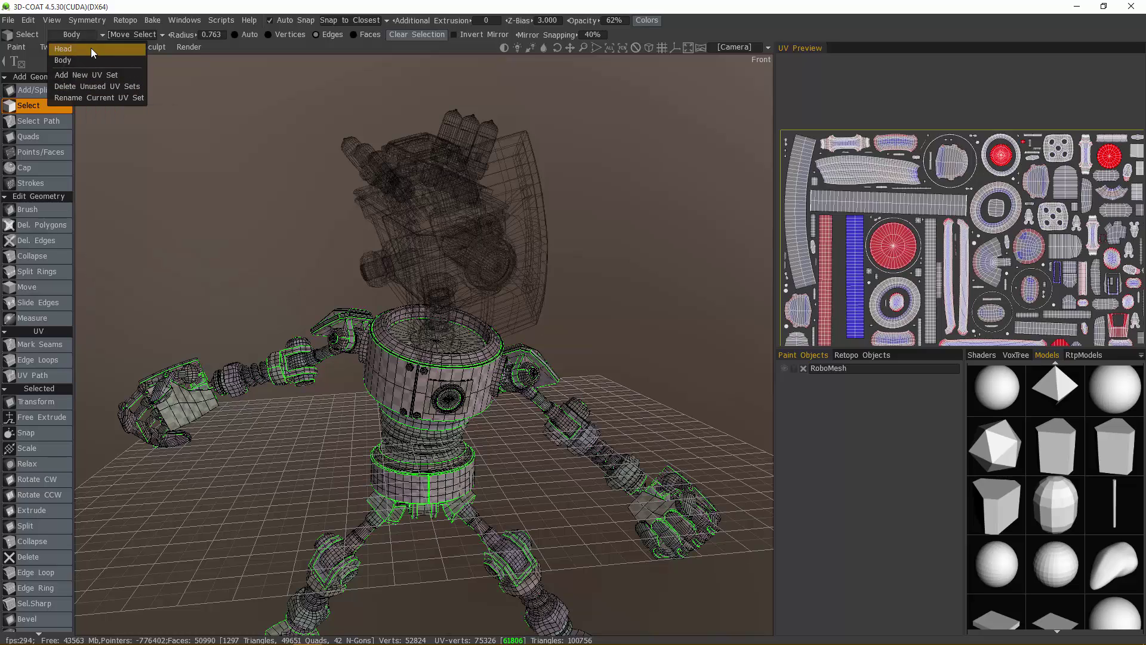
click(237, 260)
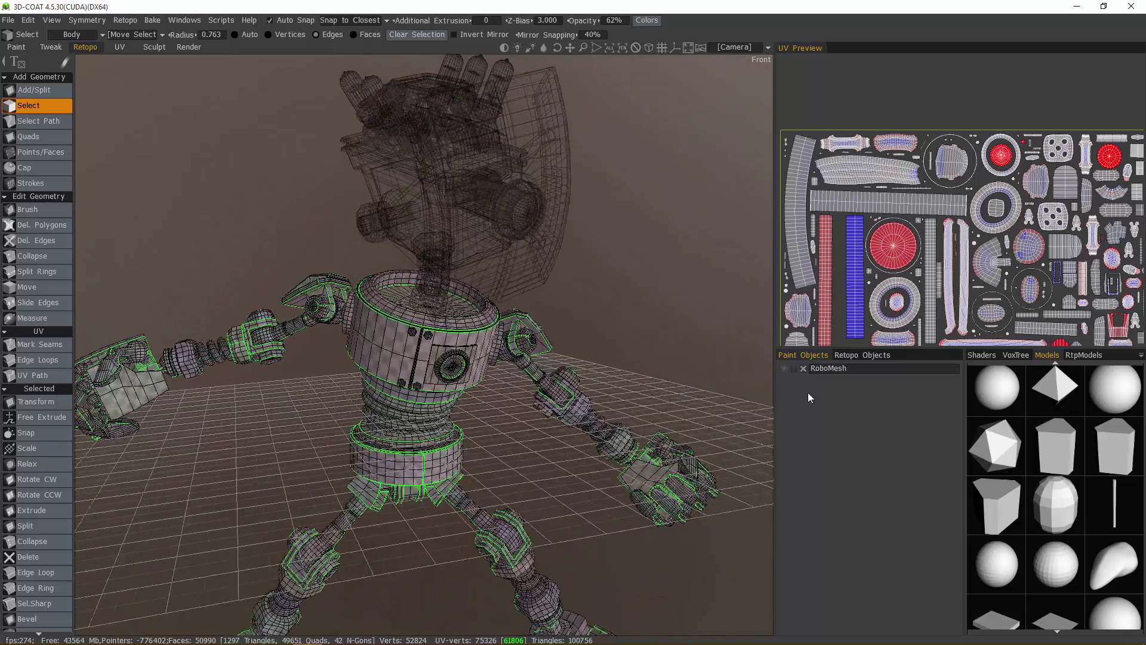
Show the retopo objects and, in Faces mode, select the robot's left forearm and hand with a closed-shape stroke
click(855, 354)
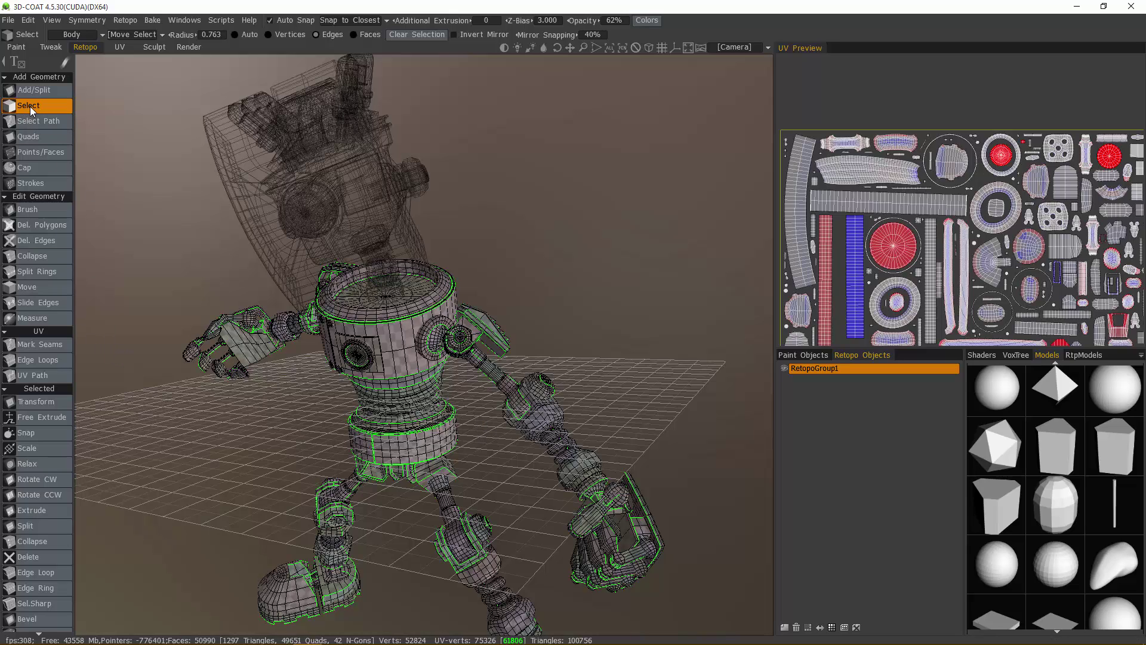
click(362, 34)
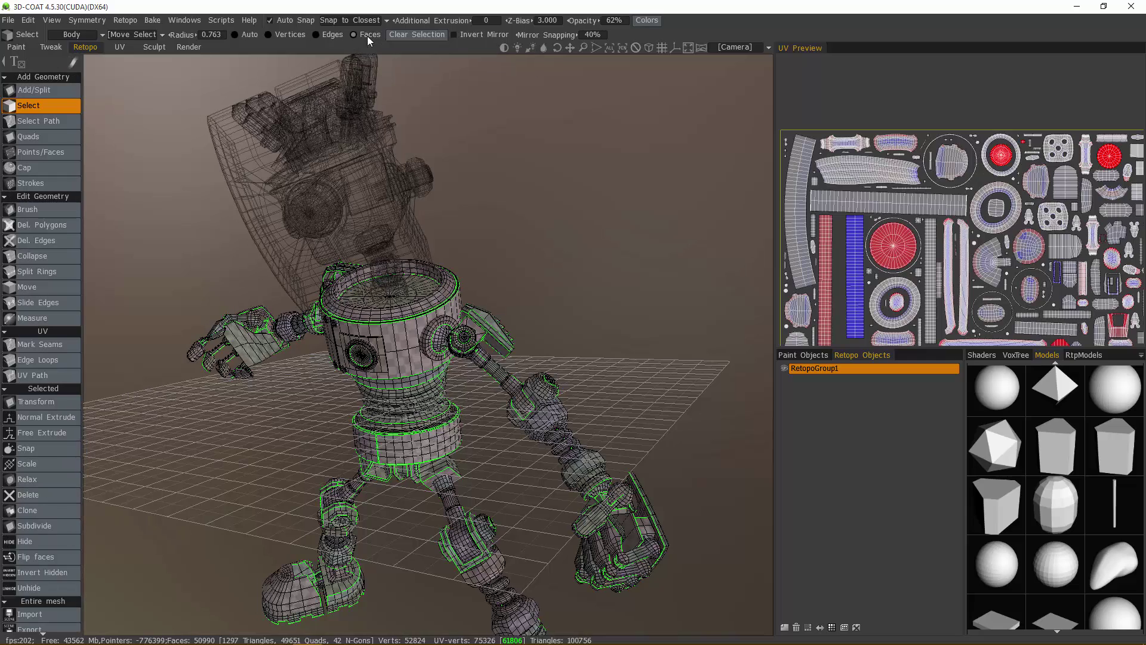
mouse_move(73, 65)
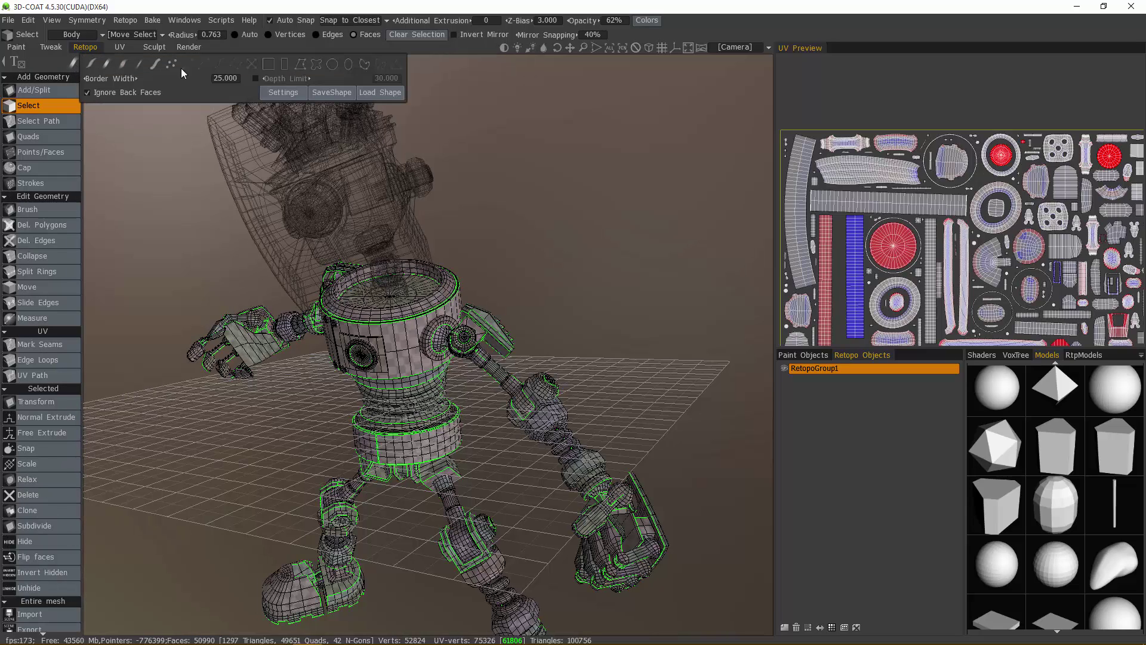
click(317, 64)
middle_drag(571, 296, 704, 444)
drag(704, 444, 649, 384)
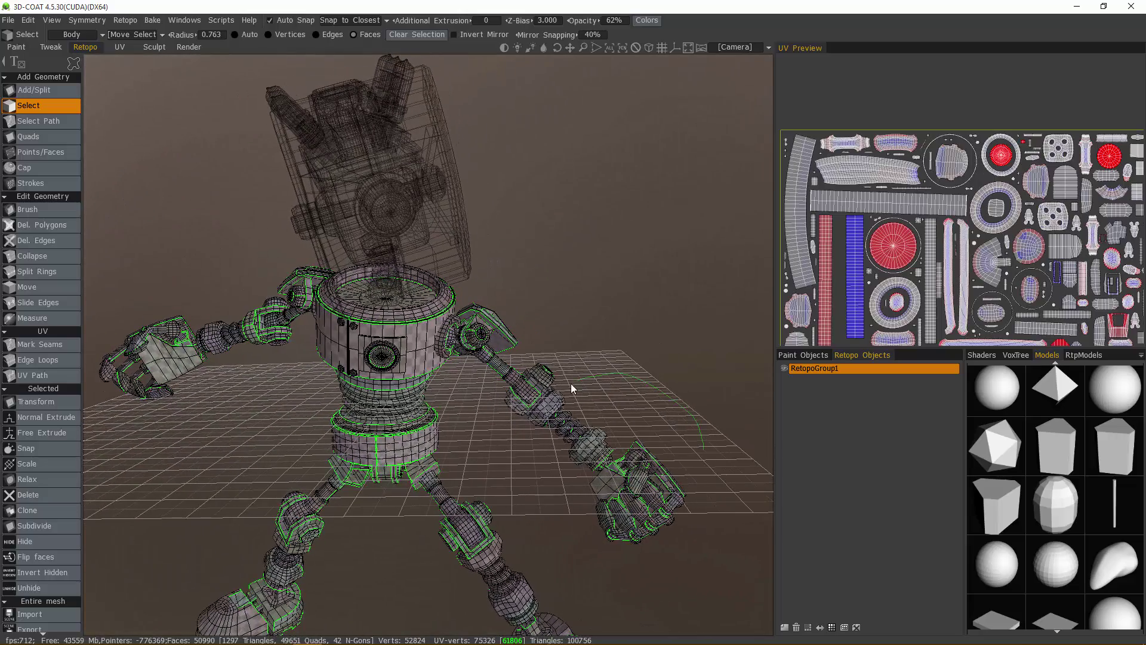
mouse_move(571, 389)
mouse_down()
mouse_move(527, 464)
mouse_move(681, 529)
mouse_move(675, 385)
mouse_up()
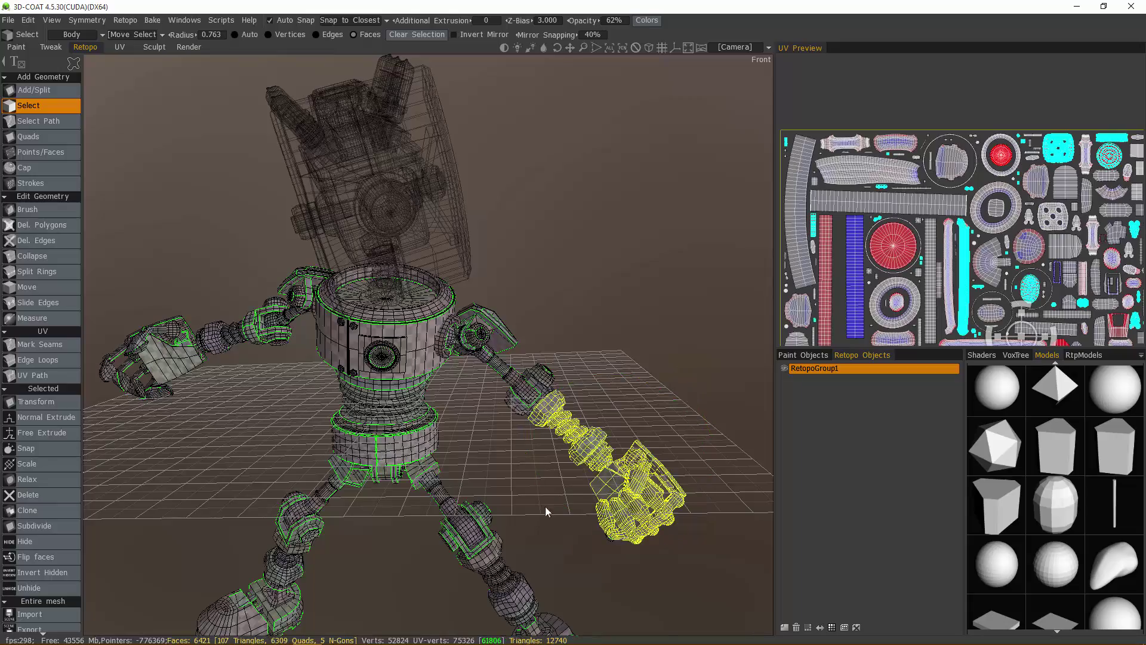
mouse_move(580, 542)
mouse_down()
mouse_move(696, 568)
mouse_move(575, 385)
mouse_move(530, 506)
mouse_move(689, 584)
mouse_move(709, 529)
mouse_move(495, 519)
mouse_move(674, 528)
mouse_move(616, 353)
mouse_move(645, 359)
mouse_up()
Switch to a brush-style stroke and add the remaining elbow joint pieces to the left forearm's face selection
key(space)
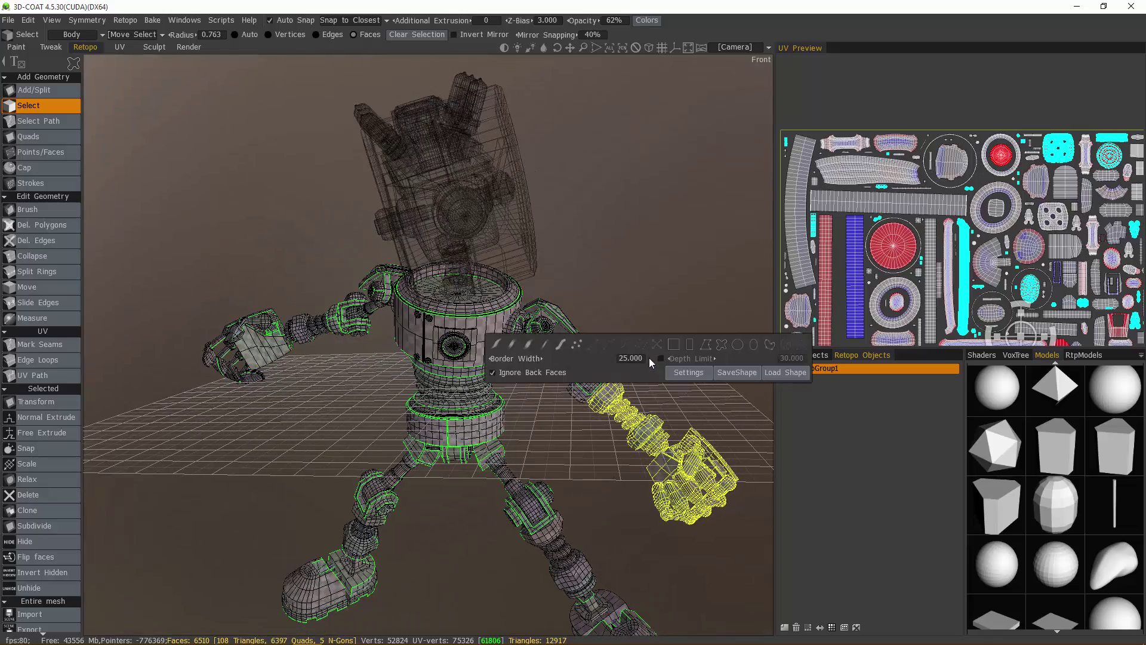
click(560, 345)
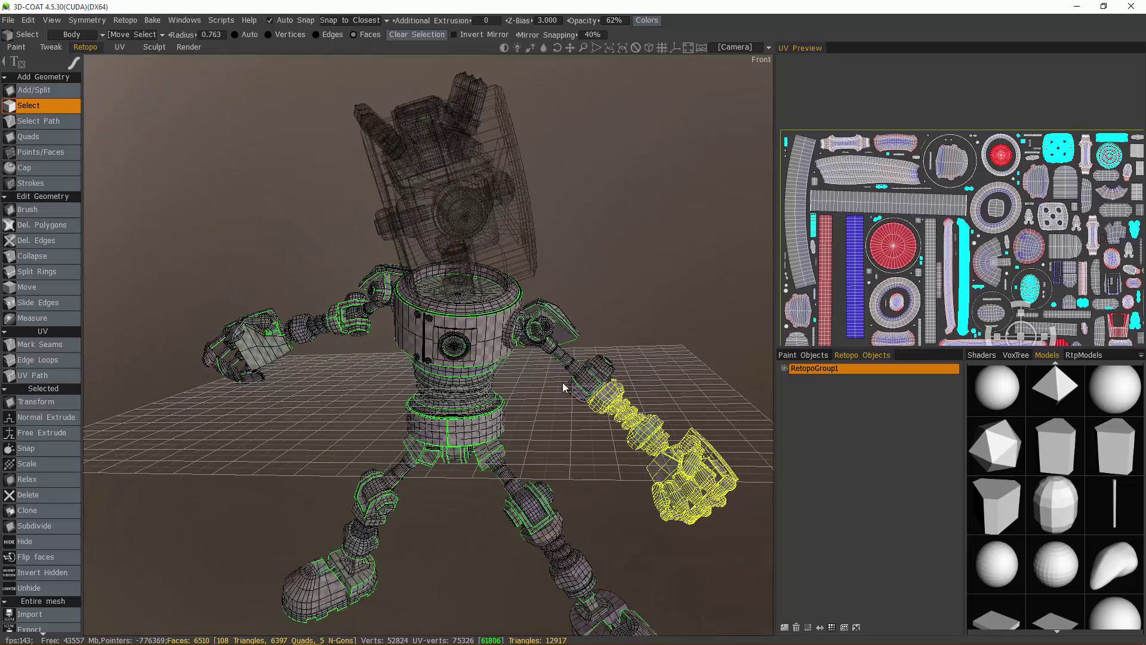
alt+drag(562, 383, 544, 355)
alt+right_drag(544, 356, 525, 388)
alt+drag(525, 388, 555, 397)
double_click(552, 396)
alt+drag(489, 462, 519, 371)
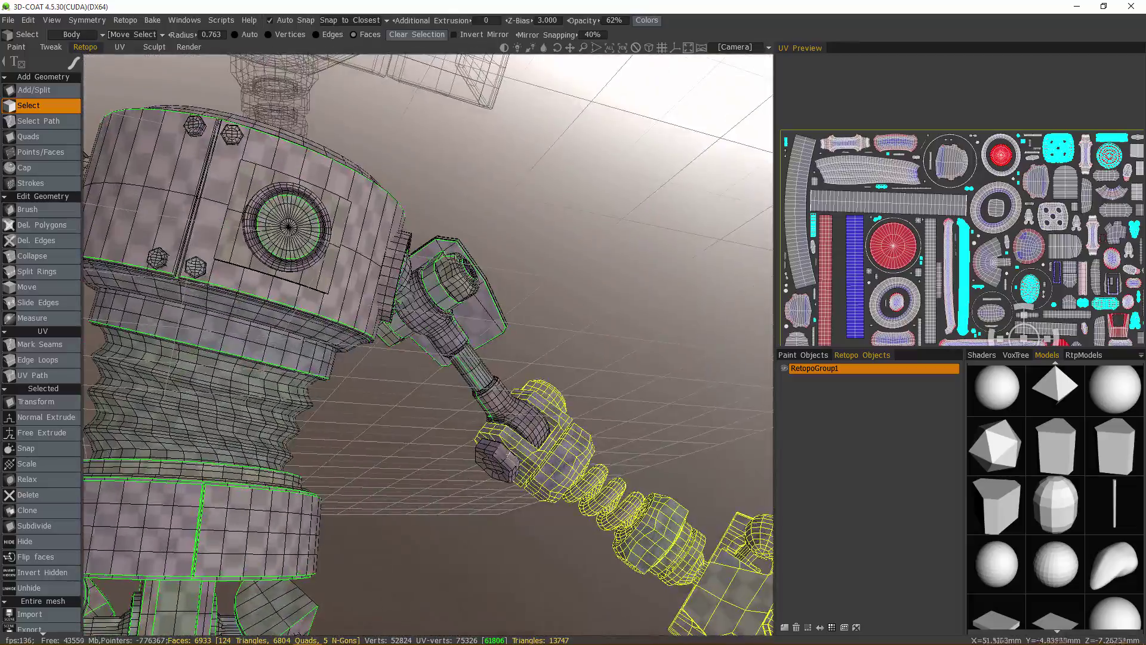
double_click(500, 459)
alt+drag(559, 525, 499, 427)
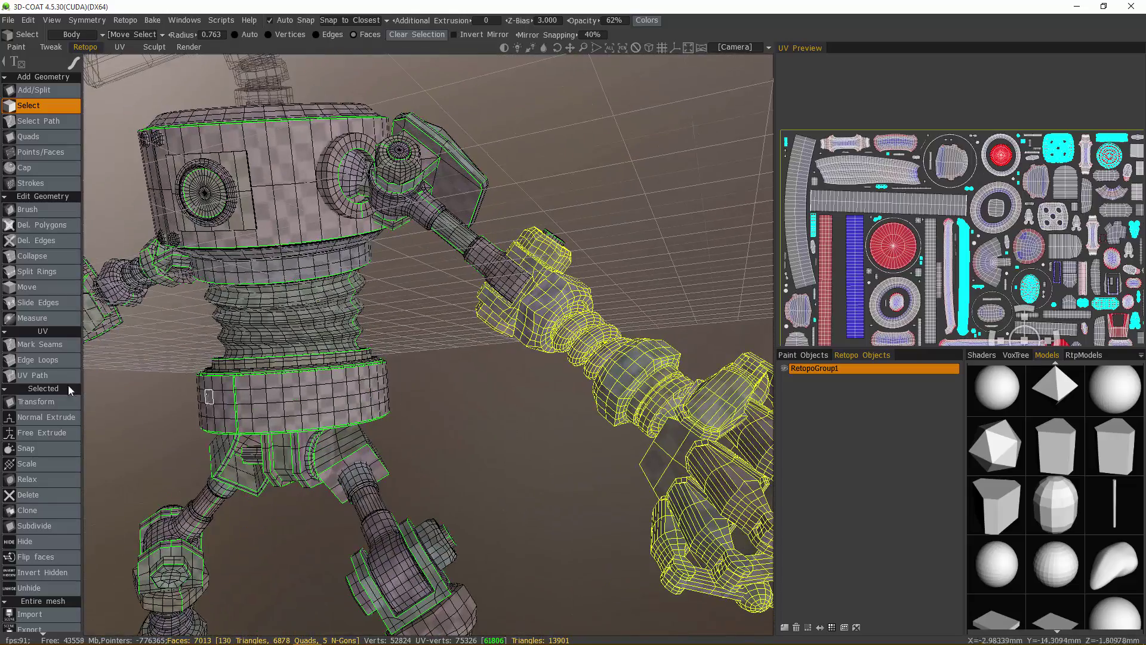
Start Transform on the selected forearm and hand and move the gizmo to the center of mass
click(48, 406)
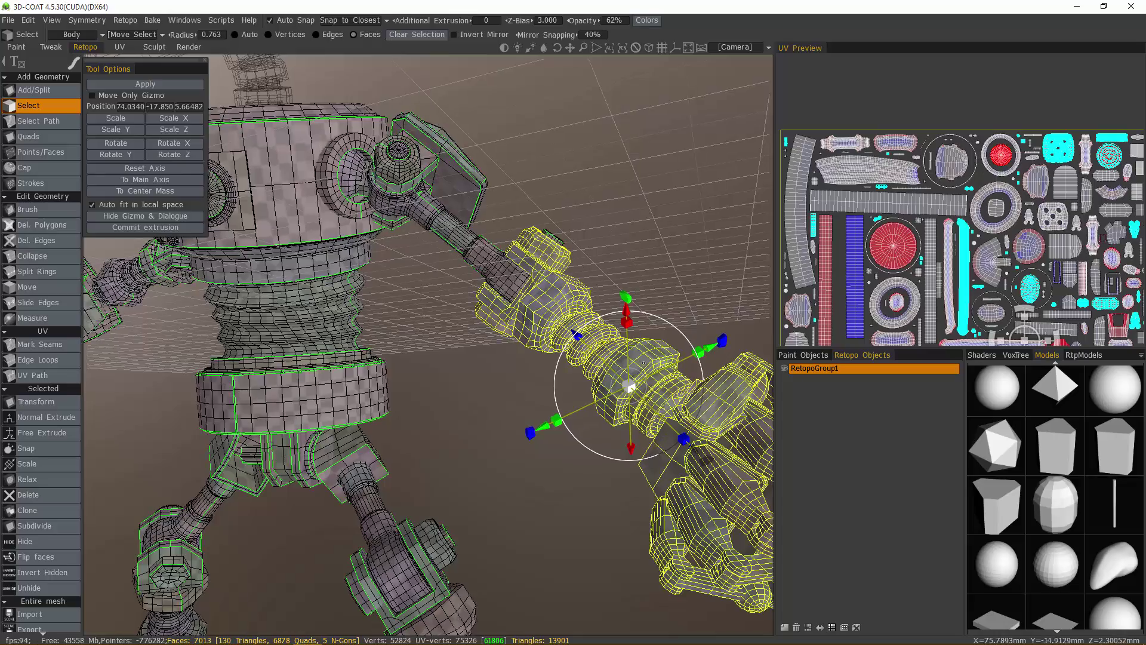
alt+right_drag(478, 236, 465, 287)
alt+drag(537, 230, 571, 314)
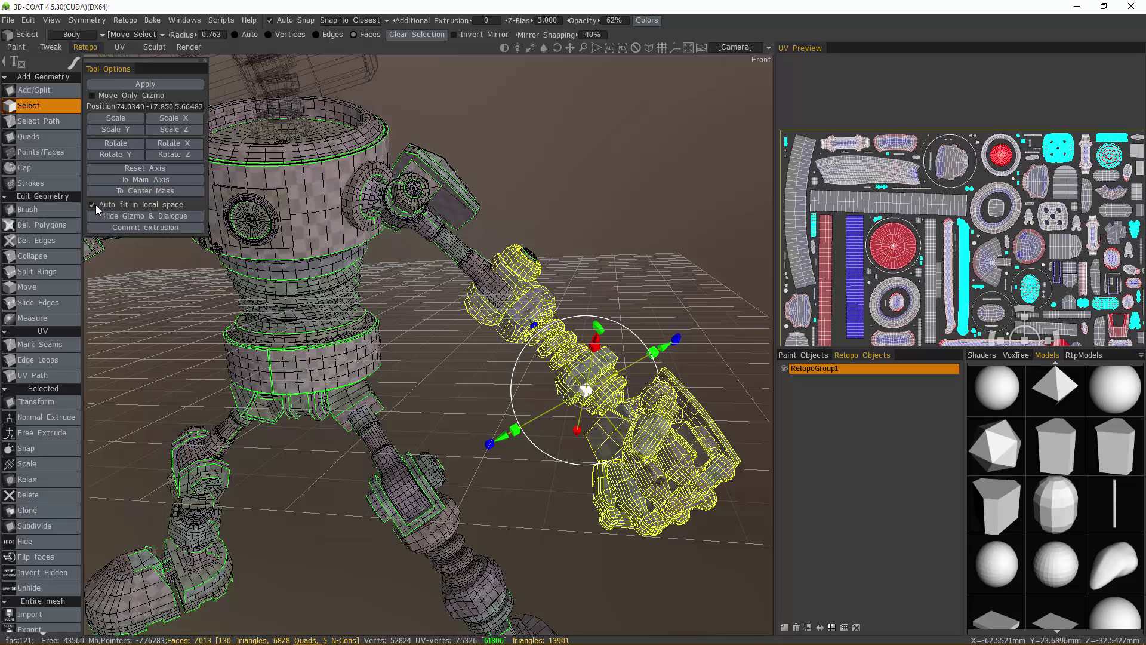
alt+drag(555, 287, 635, 310)
click(136, 191)
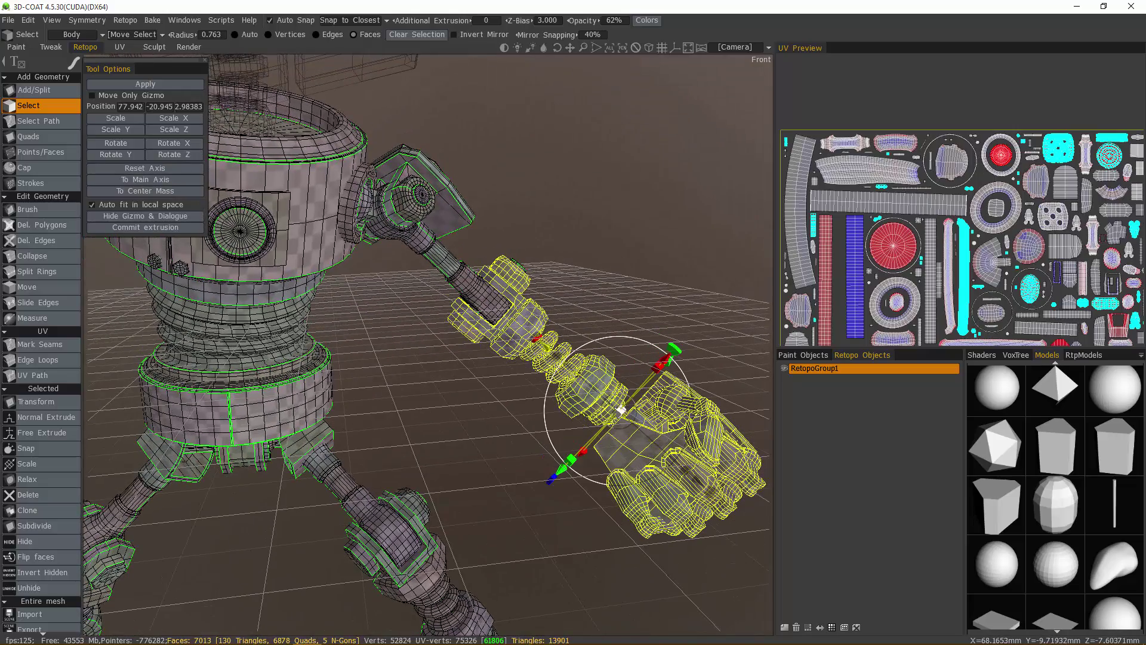
Place the transform gizmo at the elbow joint as the forearm's pivot and exit the transform
drag(620, 410, 598, 296)
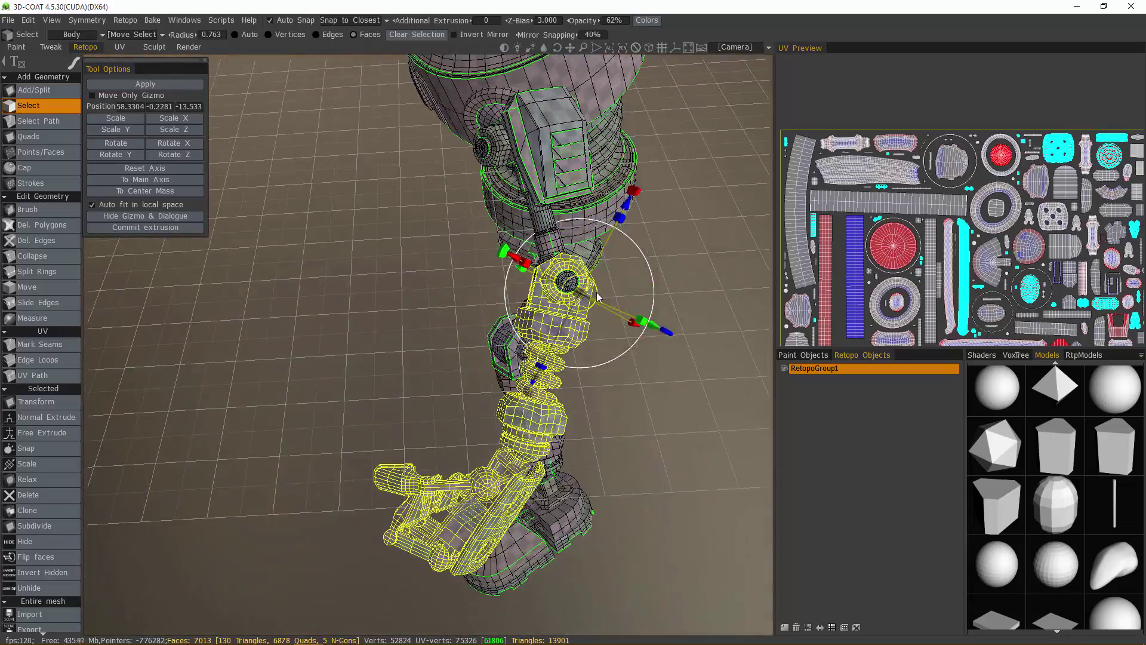
right_drag(596, 296, 584, 285)
alt+drag(583, 285, 591, 229)
mouse_move(467, 234)
mouse_down()
mouse_move(451, 268)
mouse_move(424, 279)
mouse_move(499, 292)
mouse_move(642, 228)
mouse_move(579, 463)
mouse_up()
alt+drag(505, 432, 636, 366)
key(Escape)
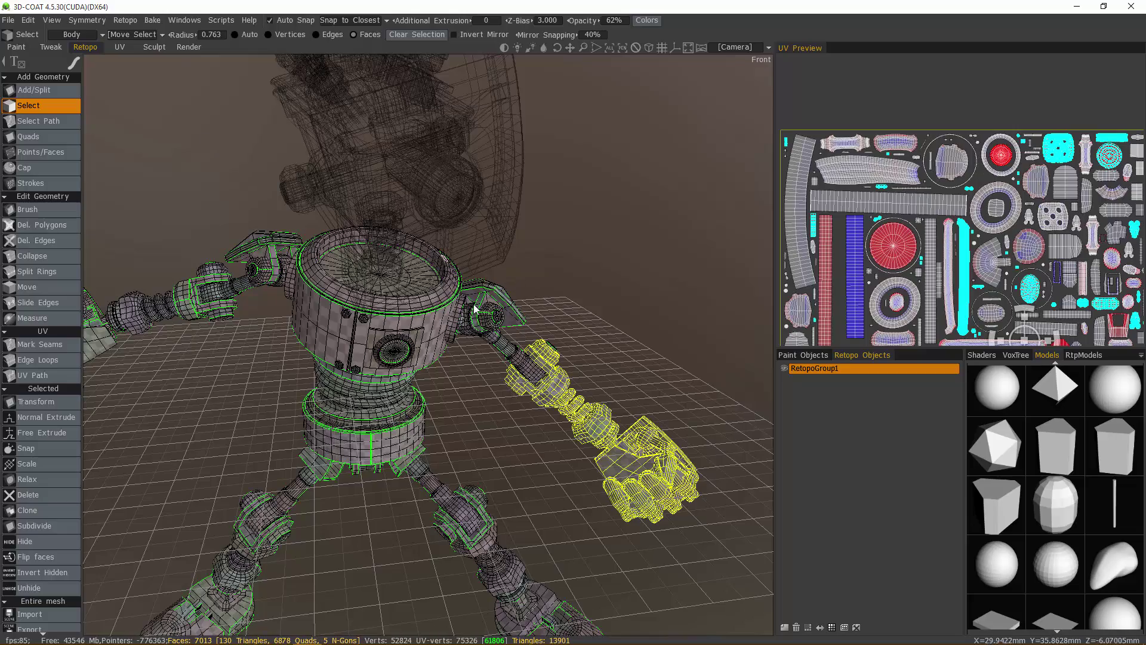
Clear the face selection on the left forearm and hand
drag(303, 444, 276, 349)
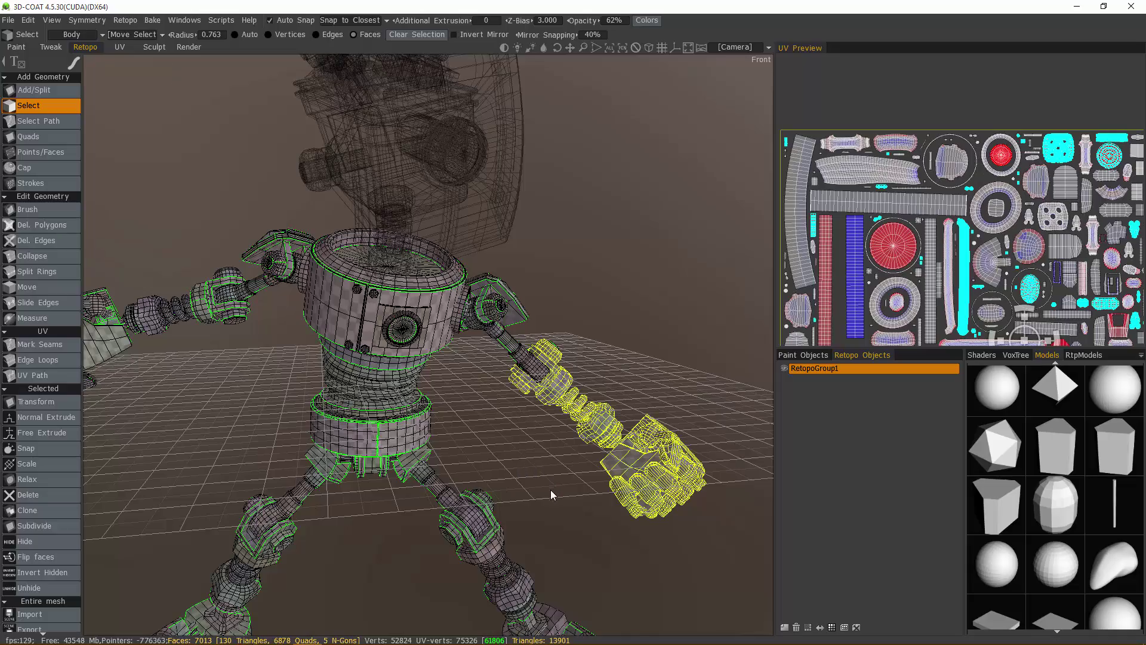
drag(550, 489, 361, 339)
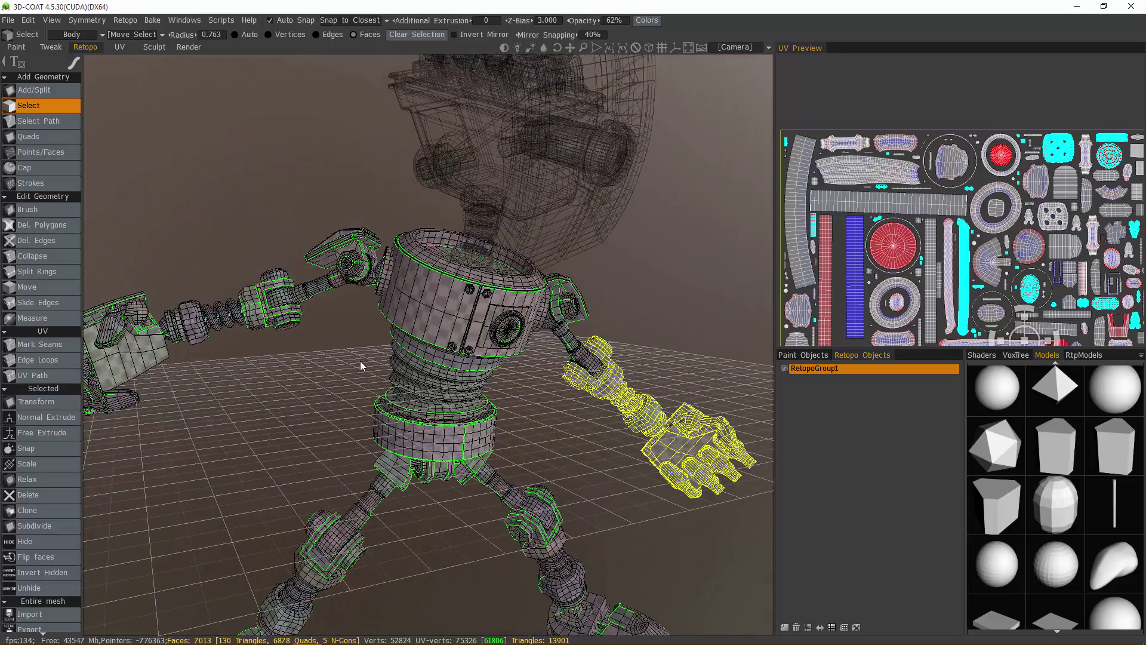
click(343, 349)
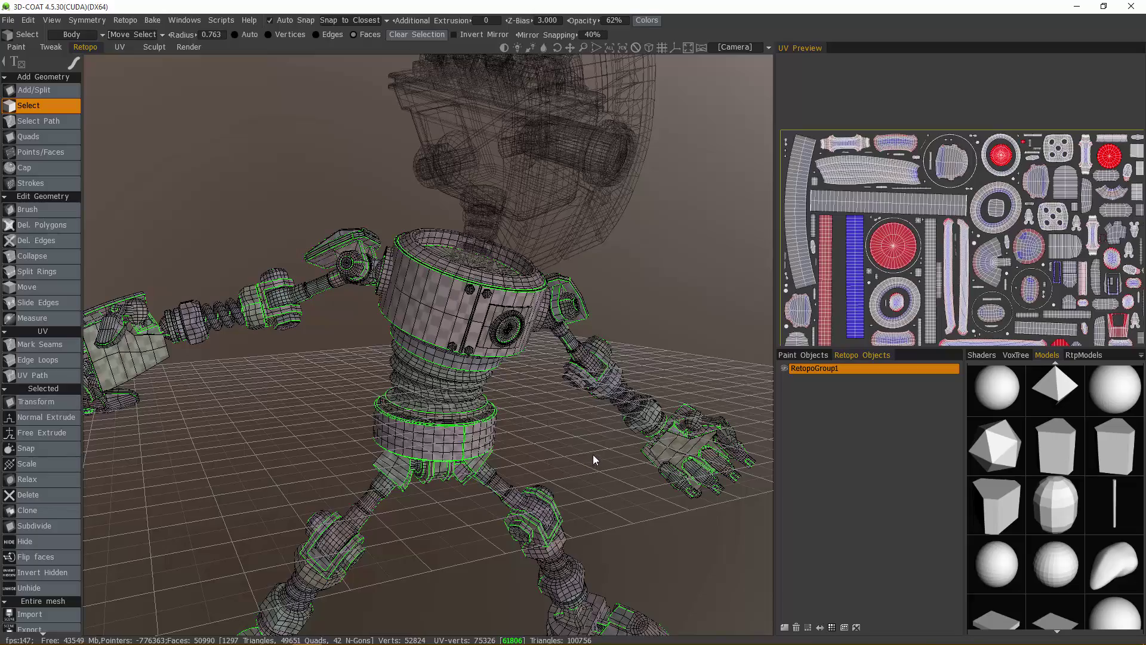
Select a block of six adjacent faces on the front of the robot's torso, left of the bolted seam
alt+drag(588, 435, 250, 241)
alt+right_drag(250, 241, 102, 94)
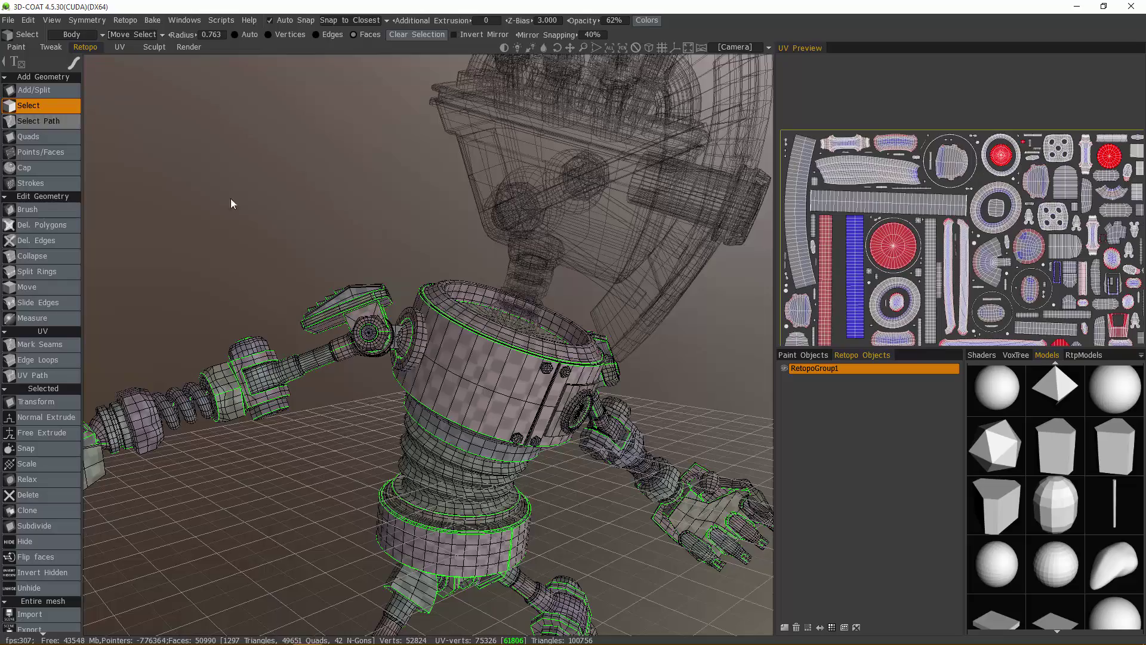
alt+middle_drag(492, 384, 504, 332)
click(521, 342)
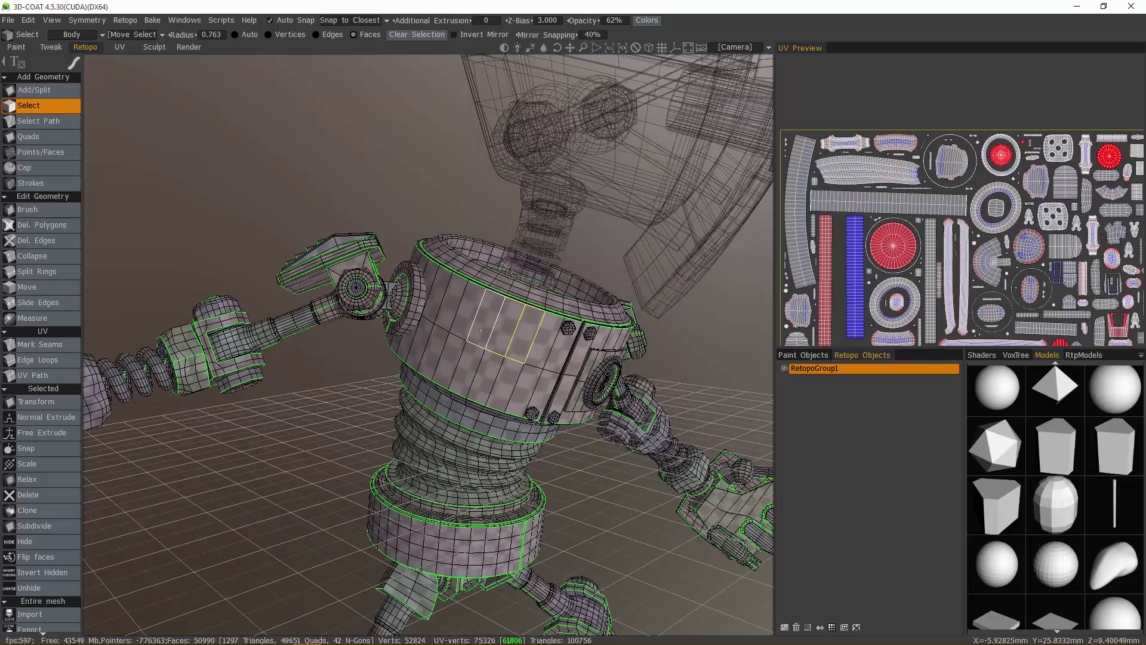
drag(500, 365, 499, 363)
alt+drag(496, 358, 294, 258)
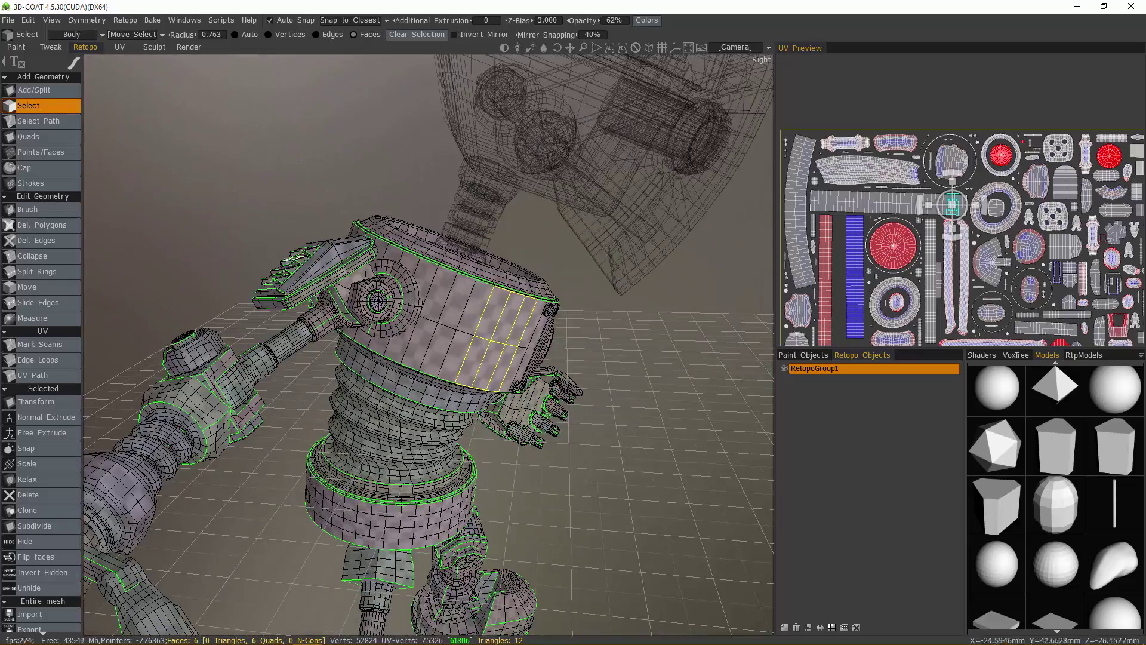
Start Transform on the selected torso faces, commit an extrusion and pull the faces outward from the torso
key(t)
alt+right_drag(508, 330, 484, 310)
alt+middle_drag(484, 310, 456, 307)
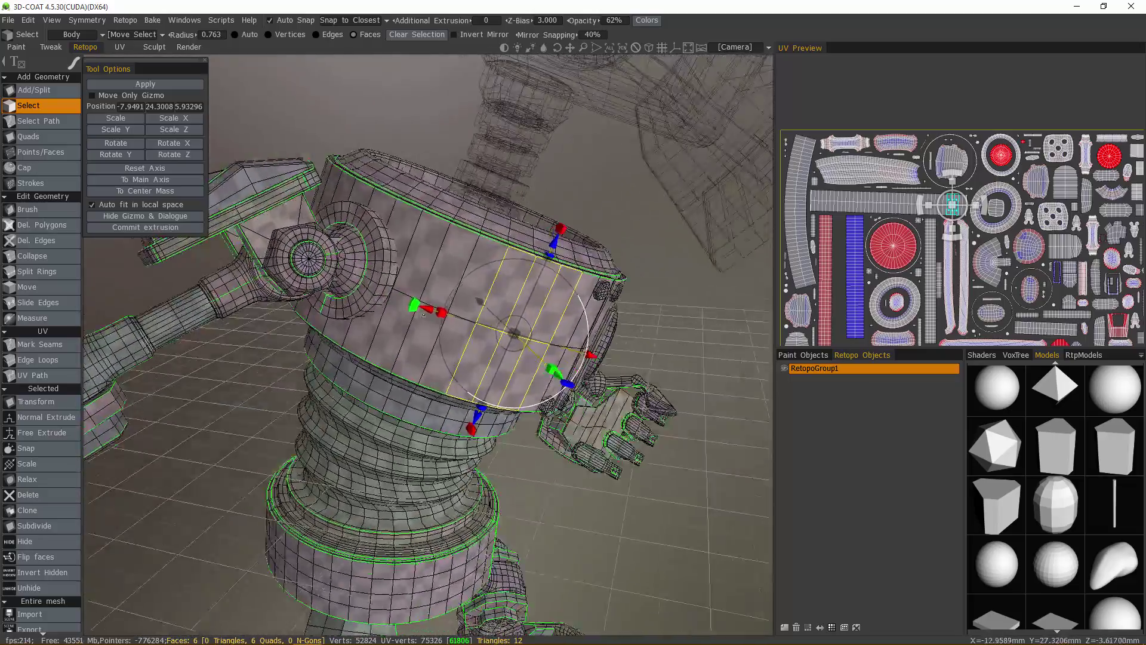
alt+drag(456, 307, 495, 442)
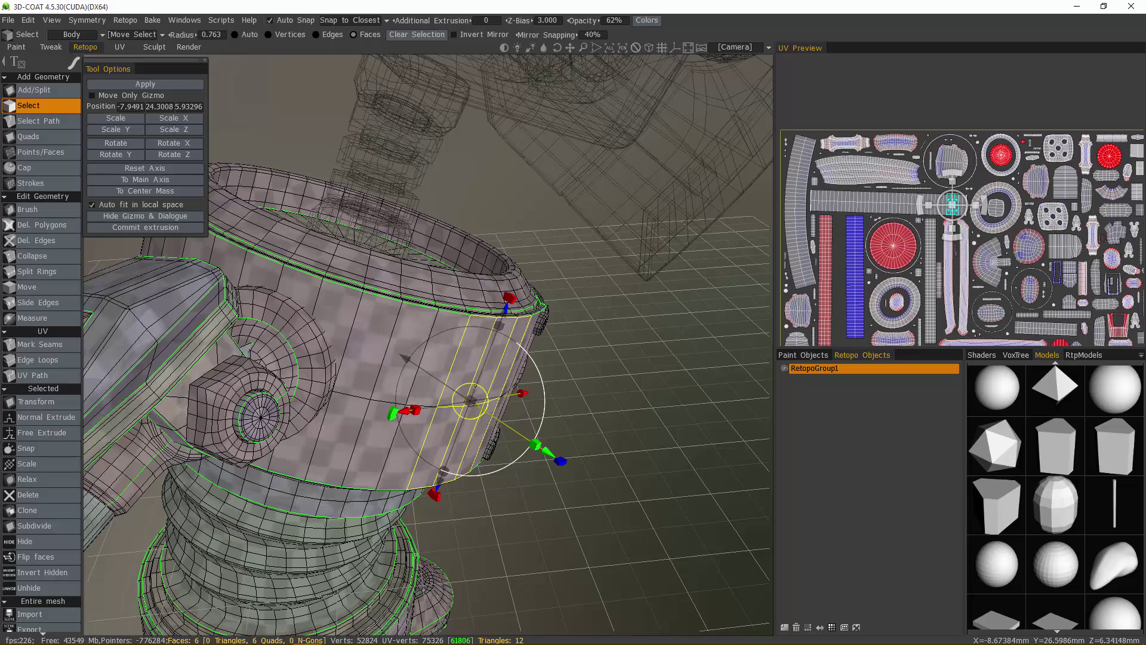
click(145, 230)
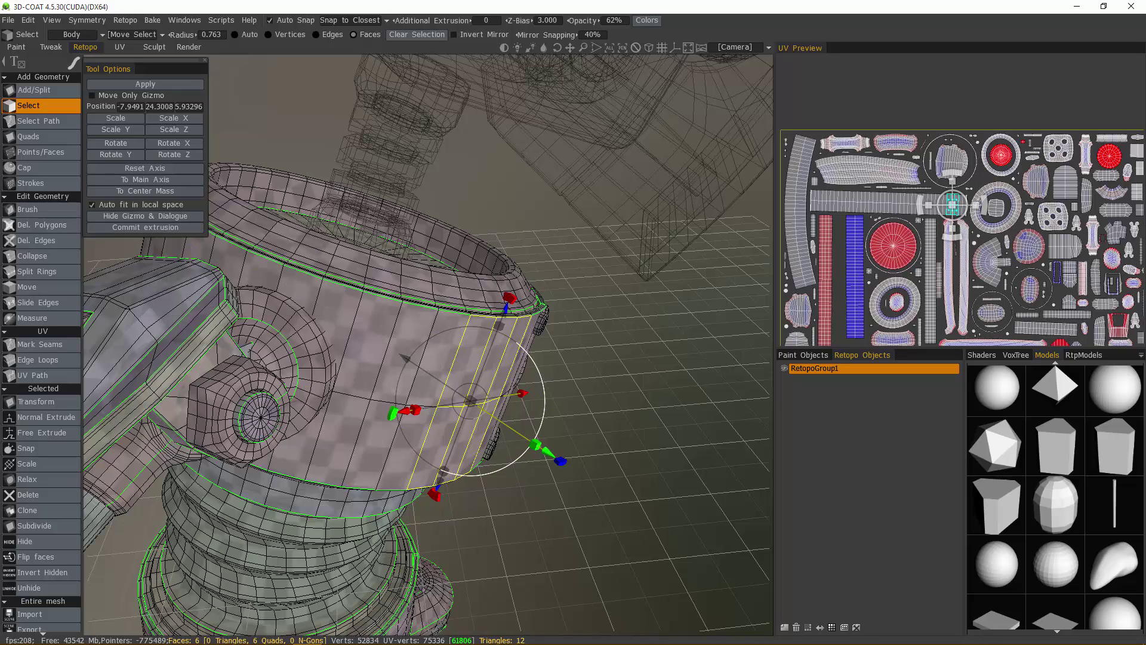
drag(557, 453, 561, 453)
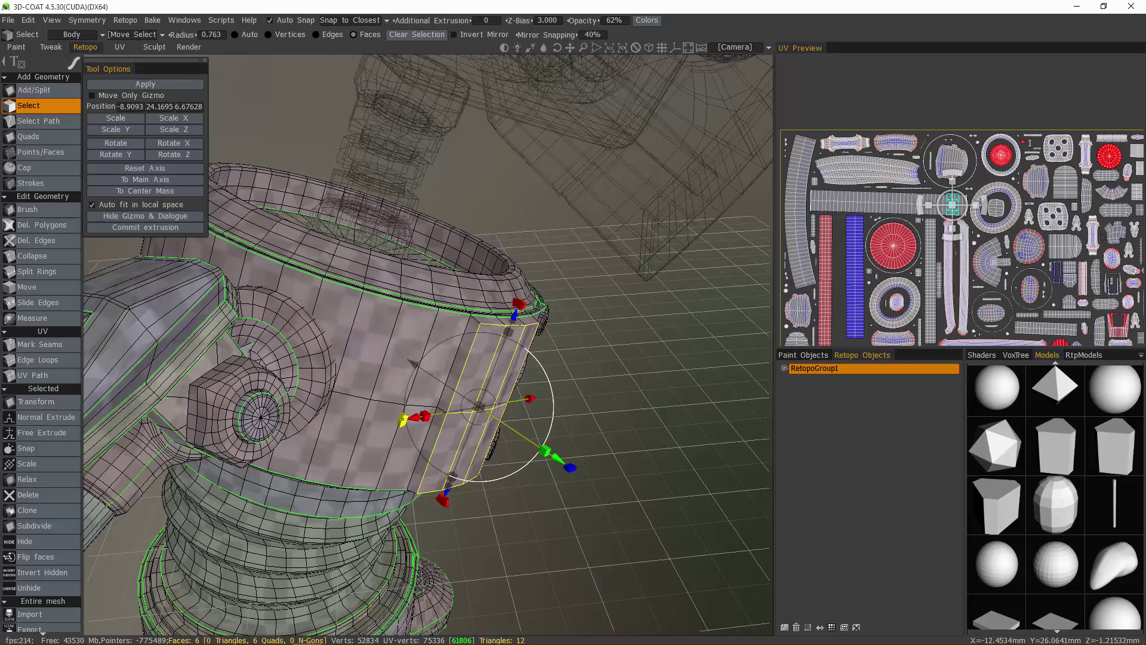
Commit a second extrusion on the torso faces, pull them further outward and exit the transform
key(Return)
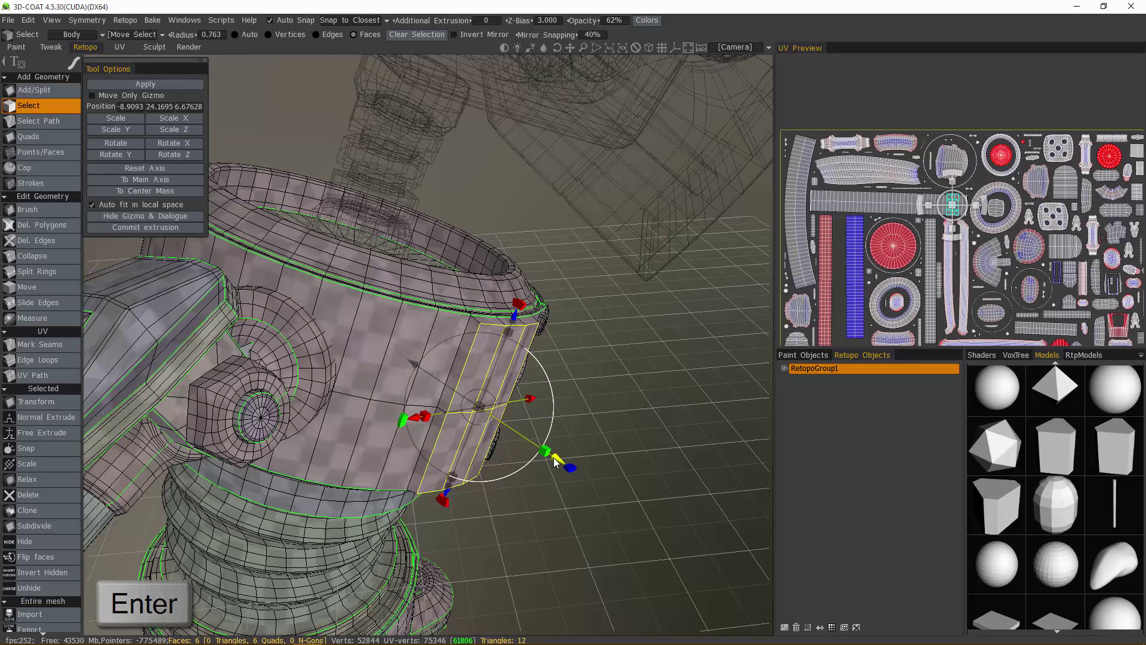
drag(557, 459, 567, 466)
drag(487, 412, 485, 413)
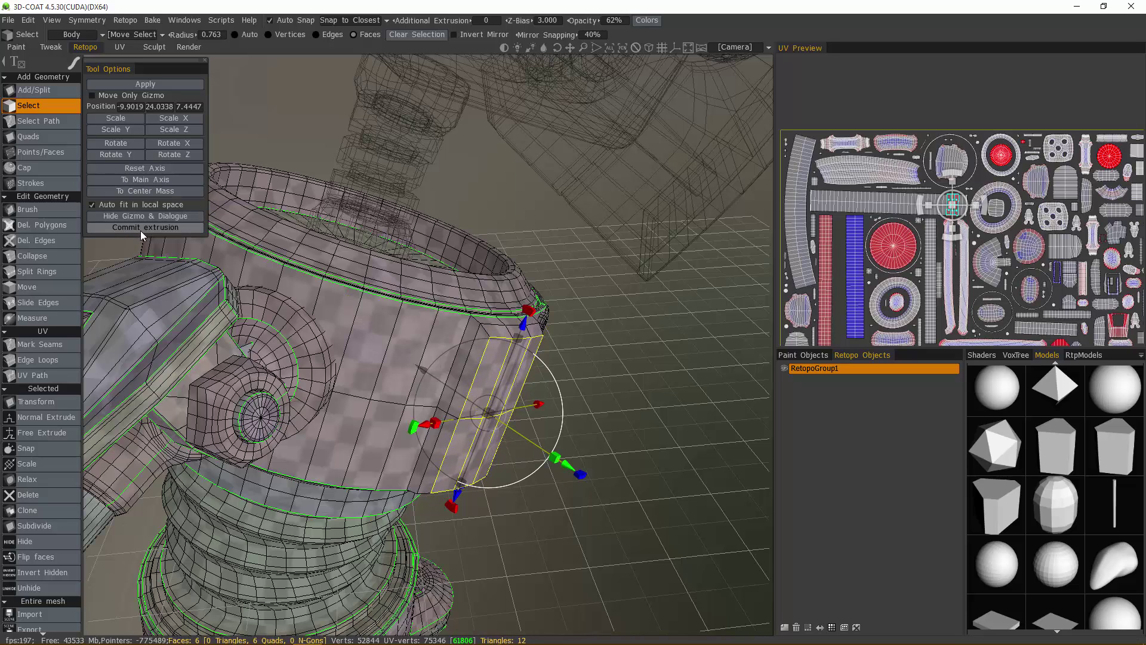
drag(563, 465, 562, 463)
alt+drag(563, 463, 444, 313)
key(Escape)
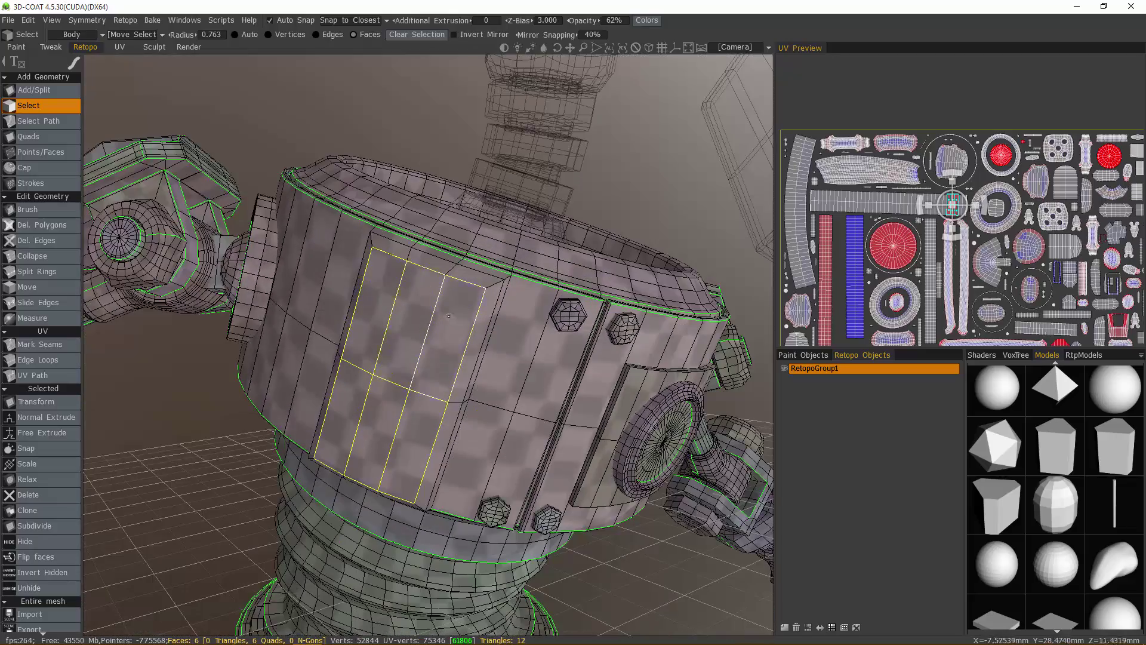
key(Escape)
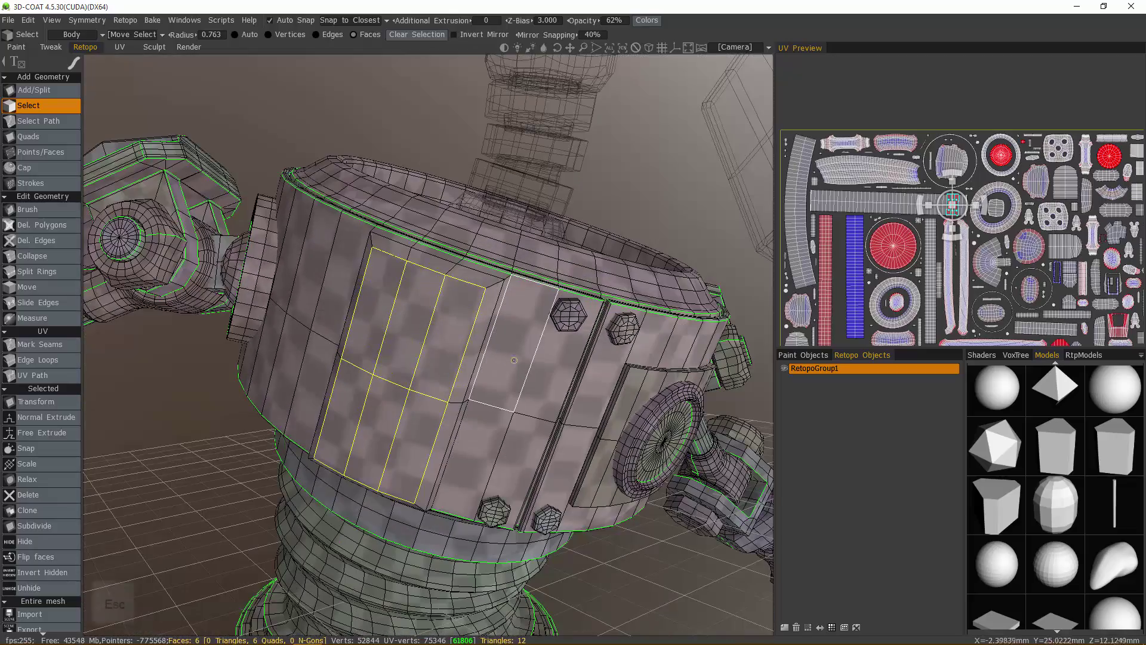
Clear the face selection, activate the Measure tool and try a free-length line down the raised torso panel's left edge
alt+drag(353, 295, 424, 258)
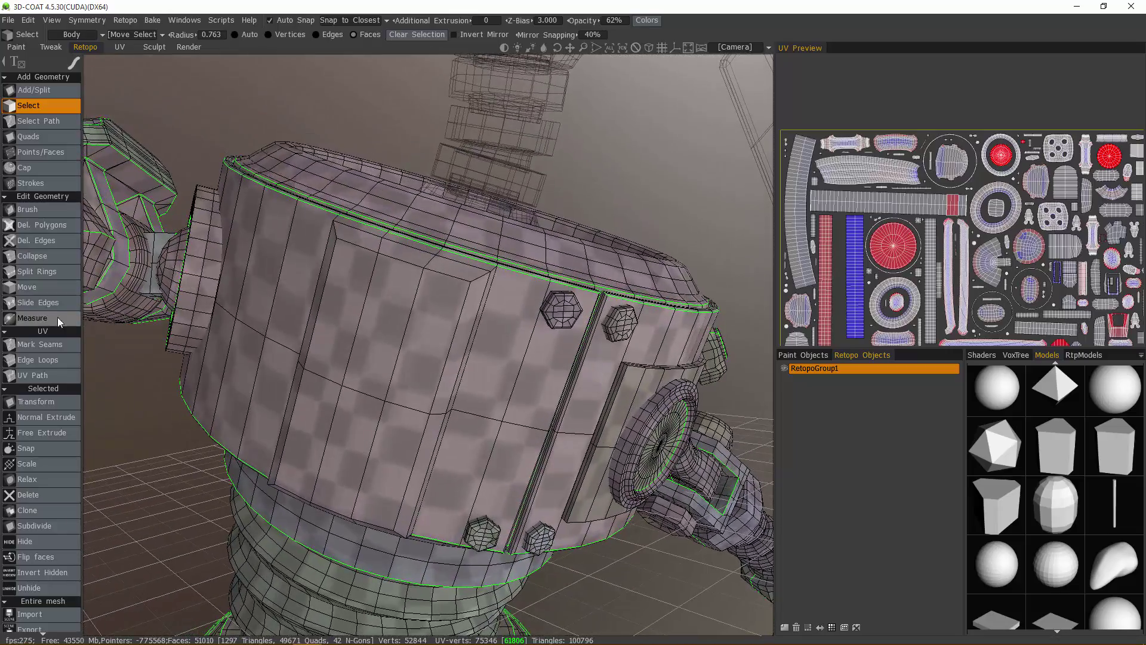
click(57, 319)
scroll(379, 212, up, 8)
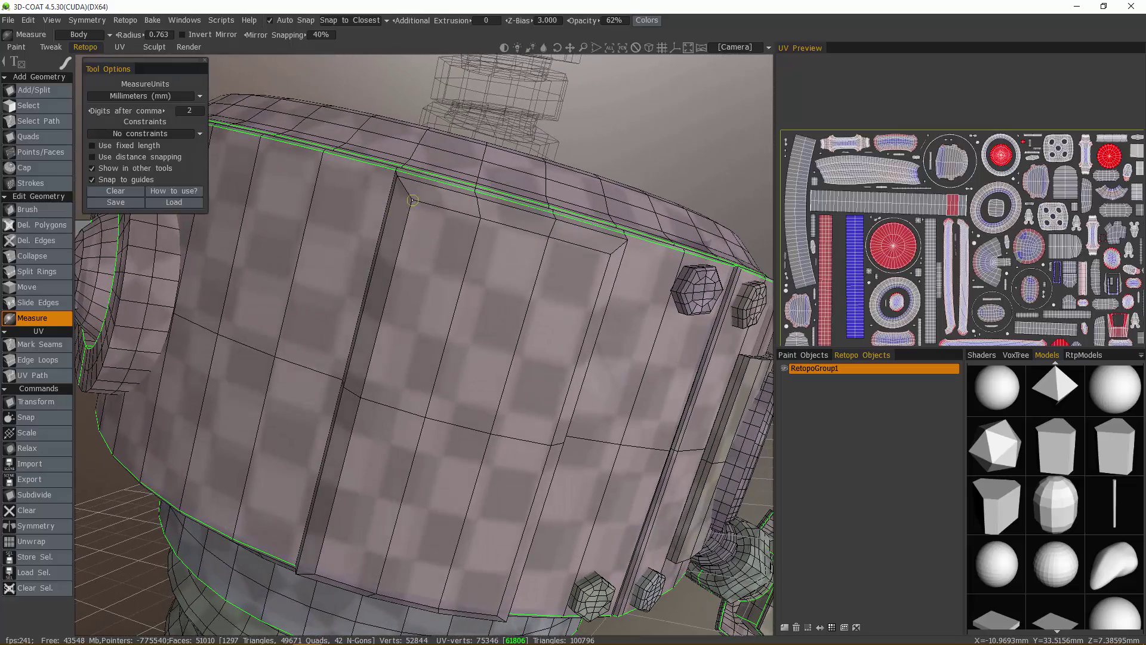
click(412, 199)
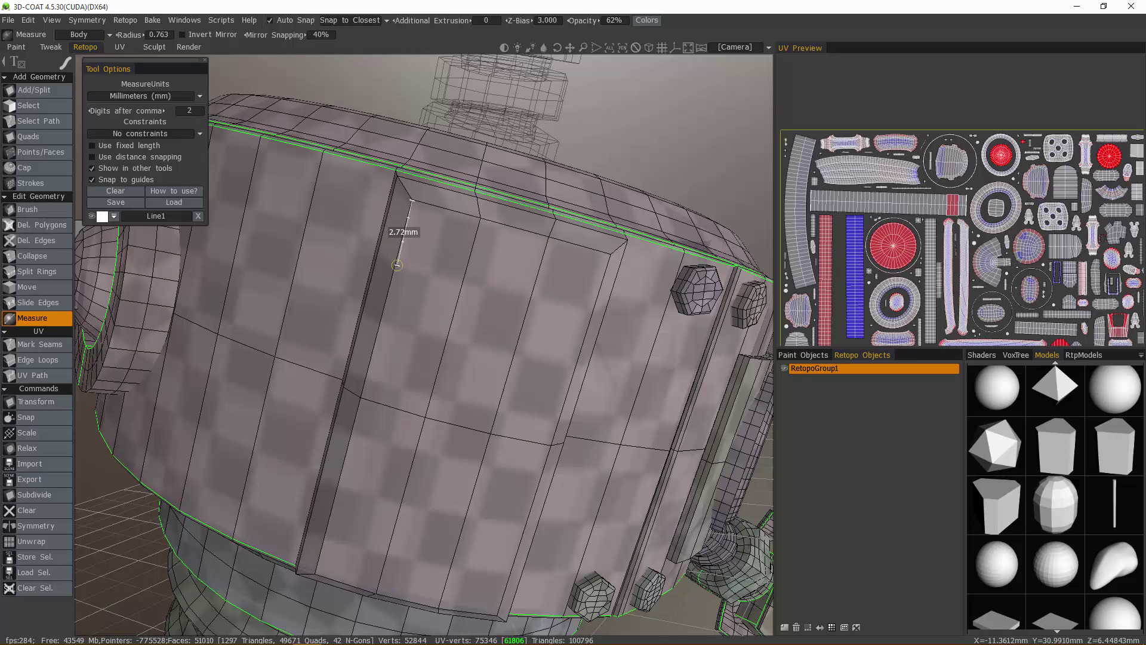
key(Escape)
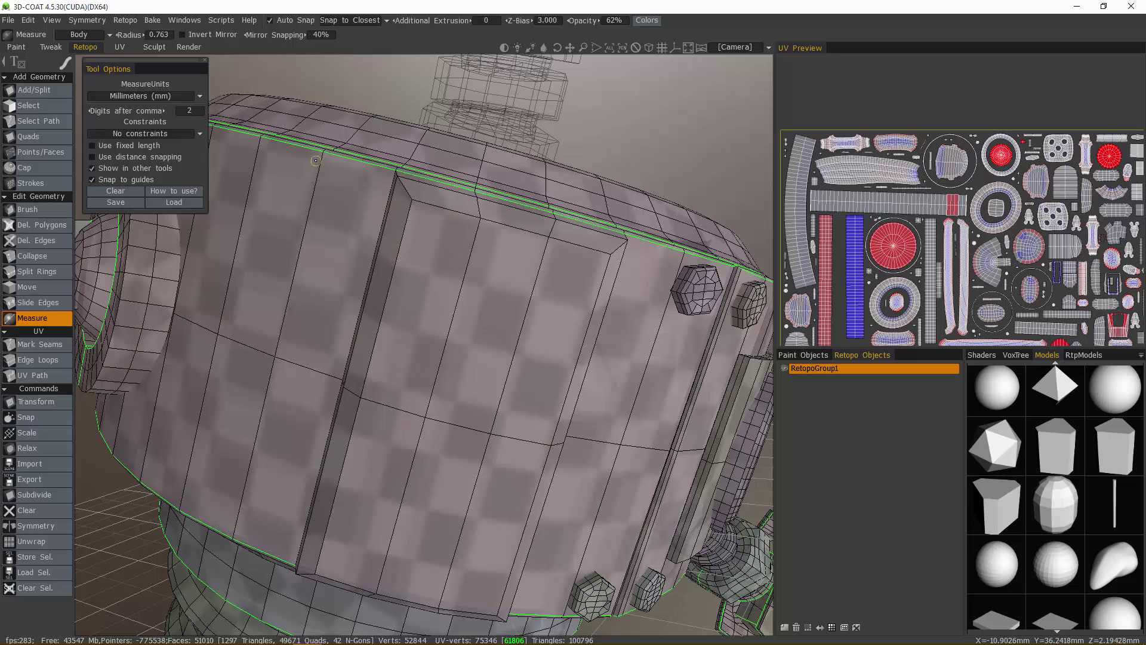
Enable a fixed length of 2.75 mm and place three measure lines end to end down the raised panel's left edge
click(101, 146)
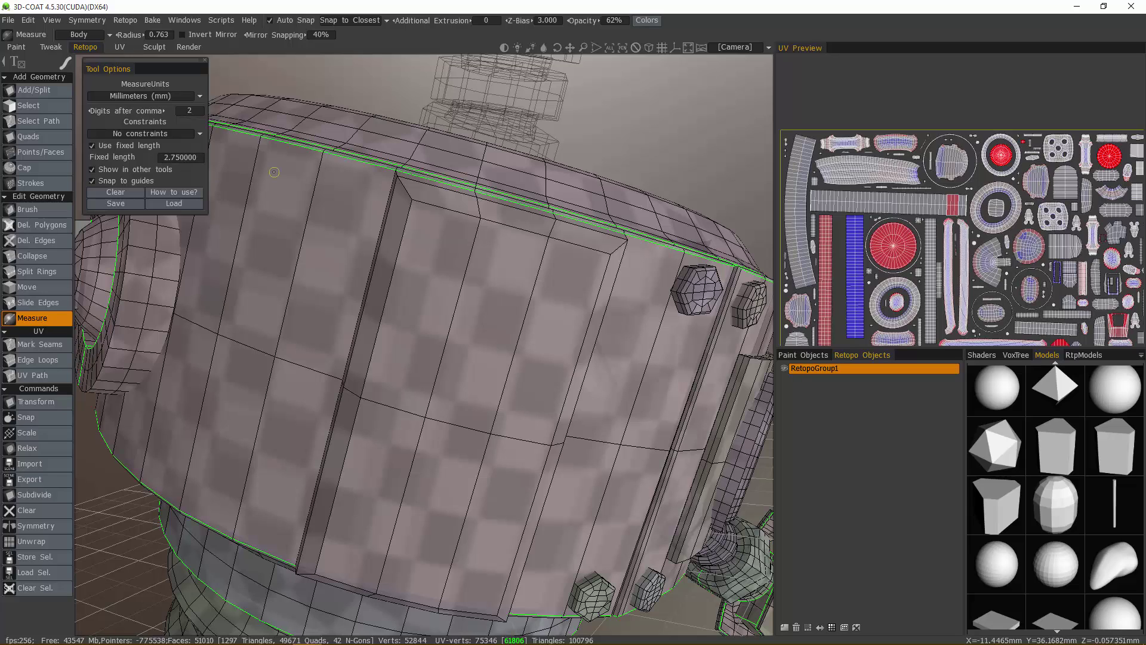
drag(411, 200, 406, 247)
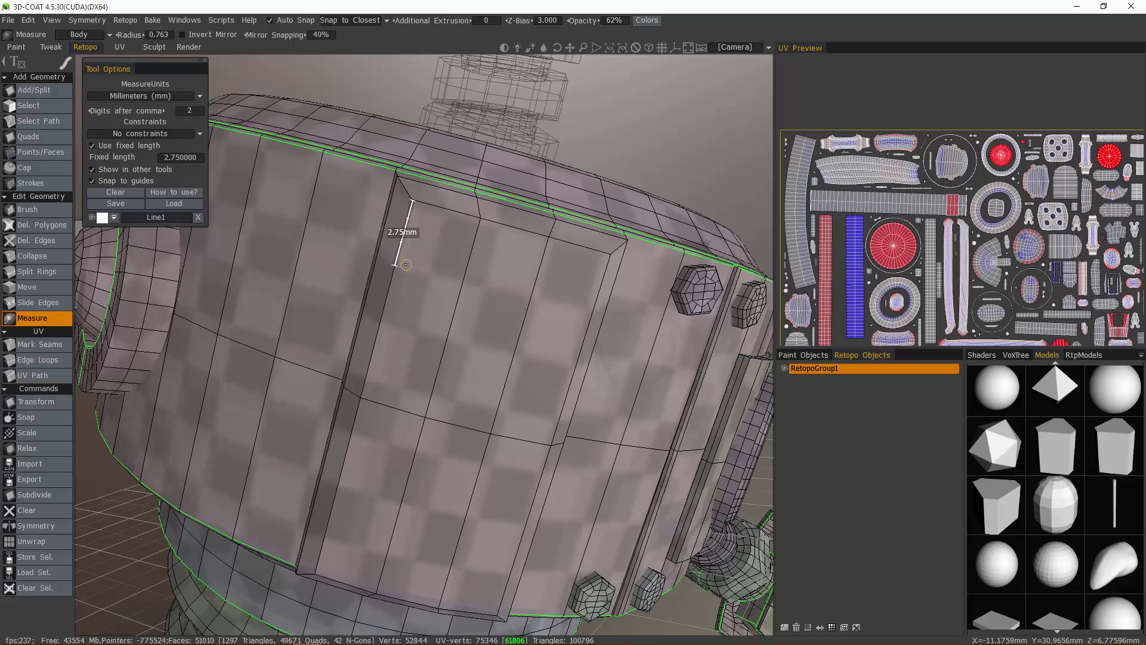
key(Escape)
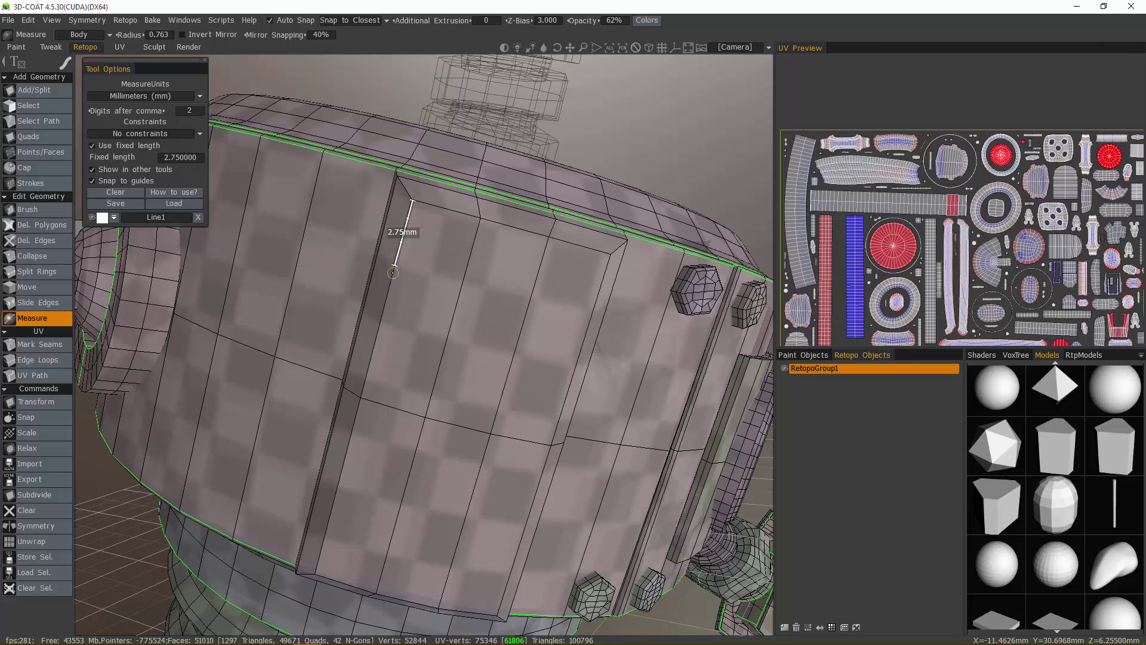
click(394, 273)
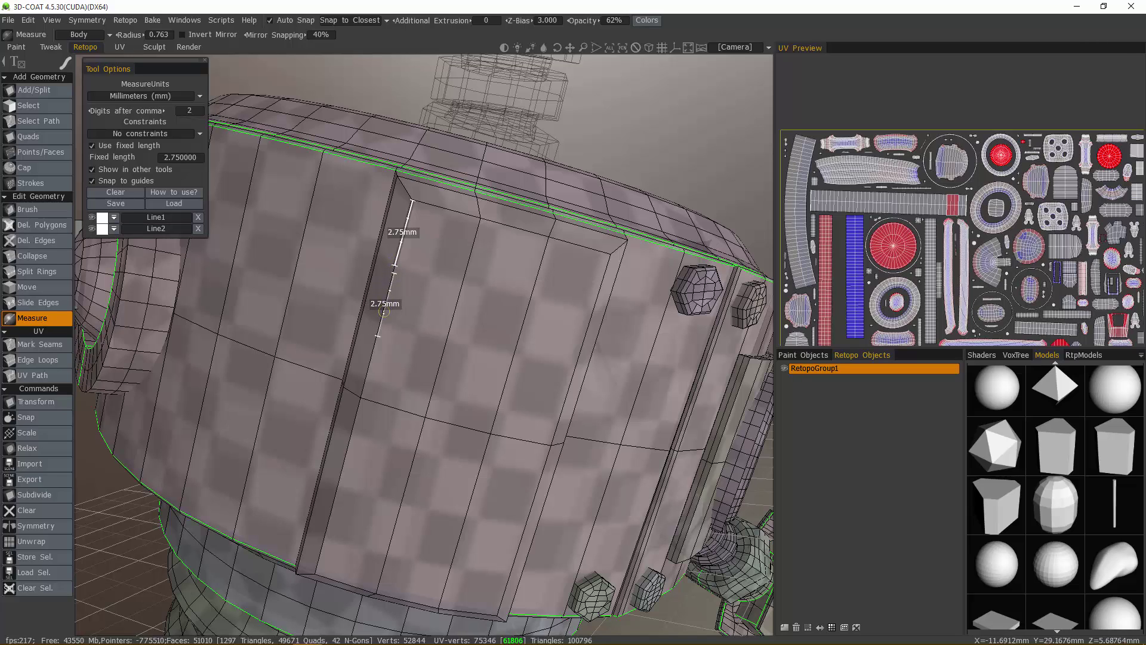
click(376, 336)
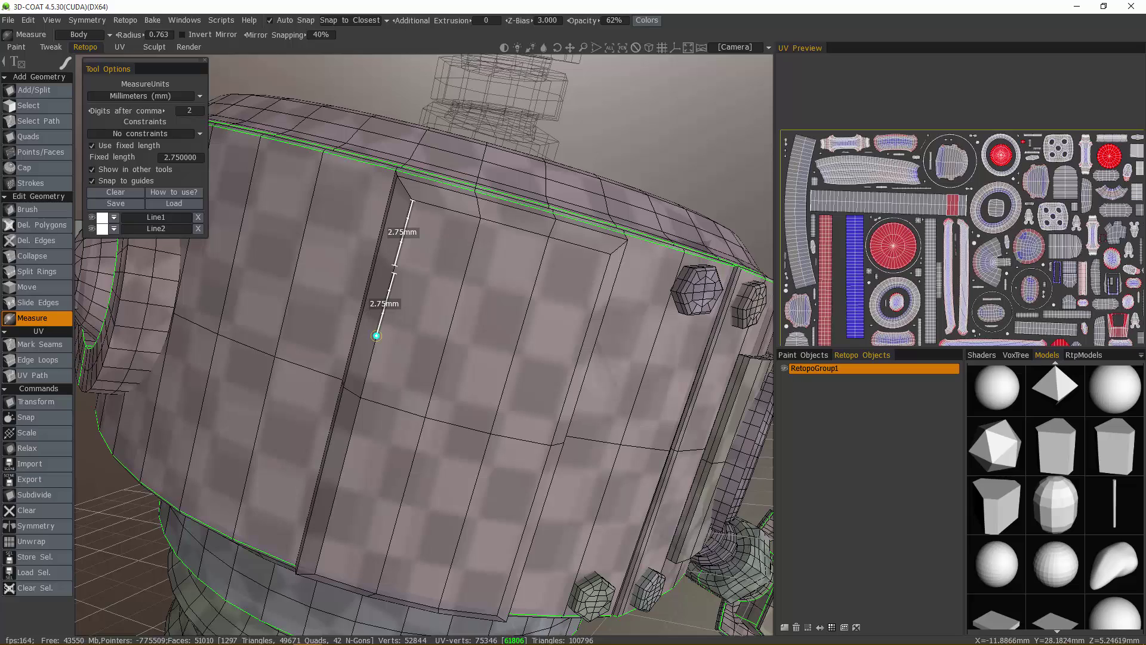
click(375, 342)
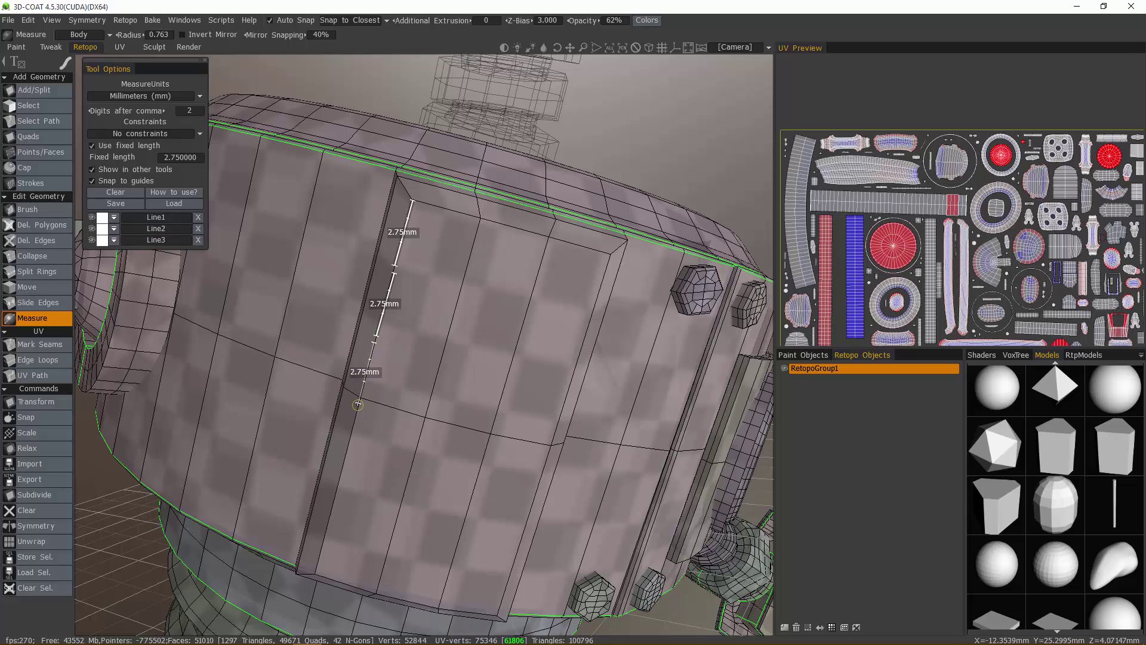
key(Escape)
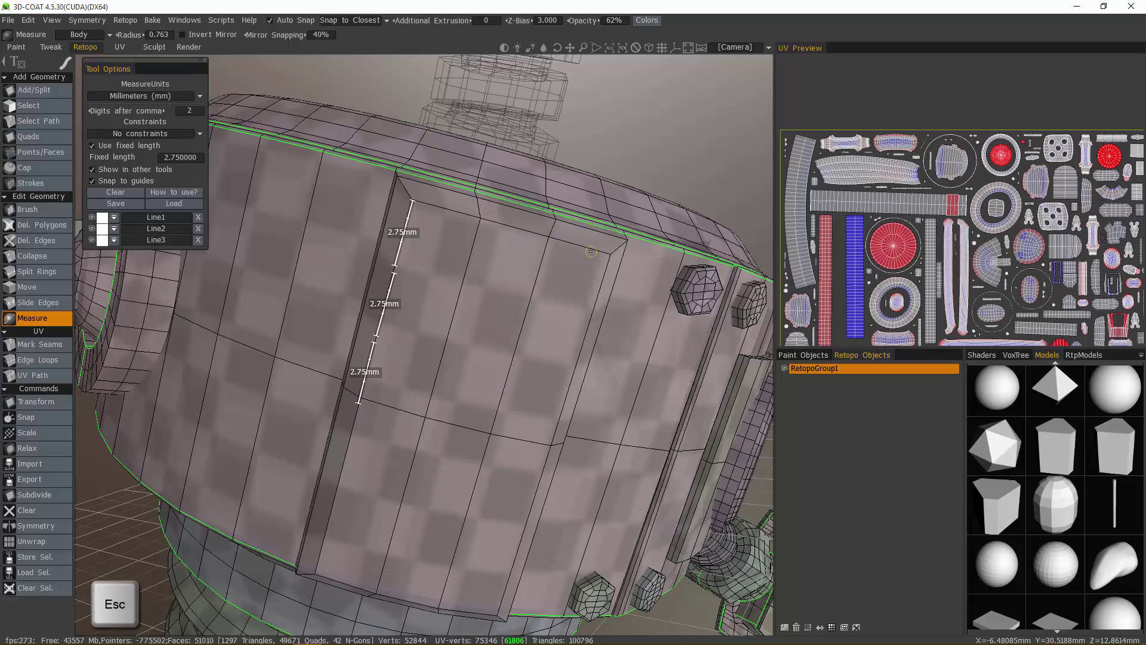
Place three more 2.75 mm measure lines end to end down the raised panel's right edge
middle_drag(610, 254, 607, 245)
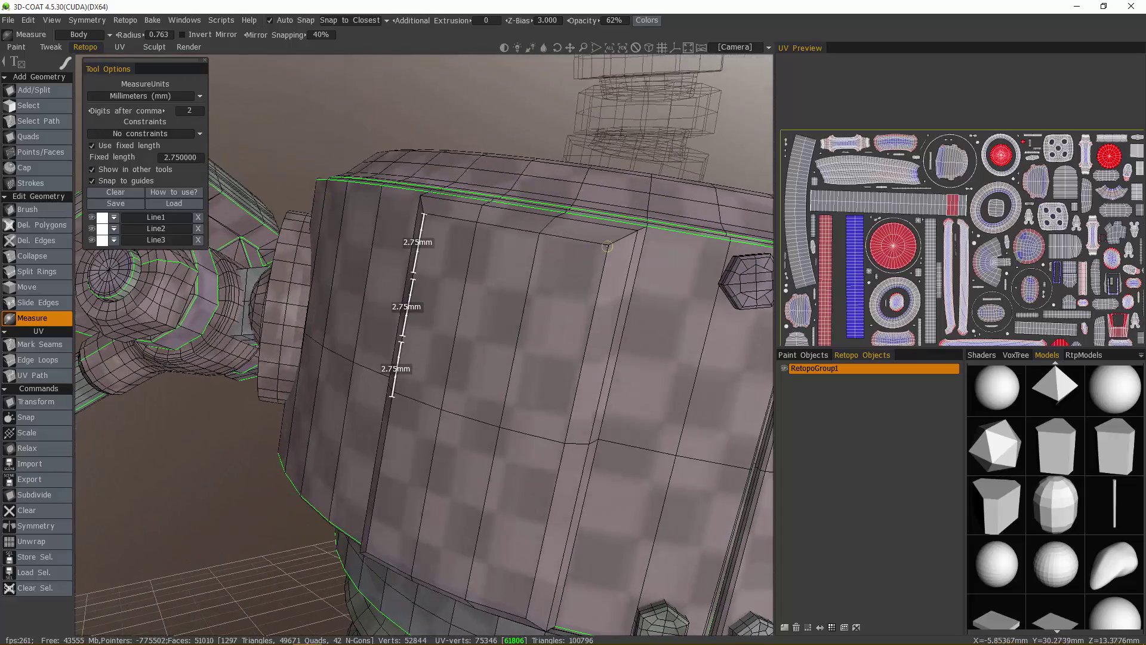
click(607, 246)
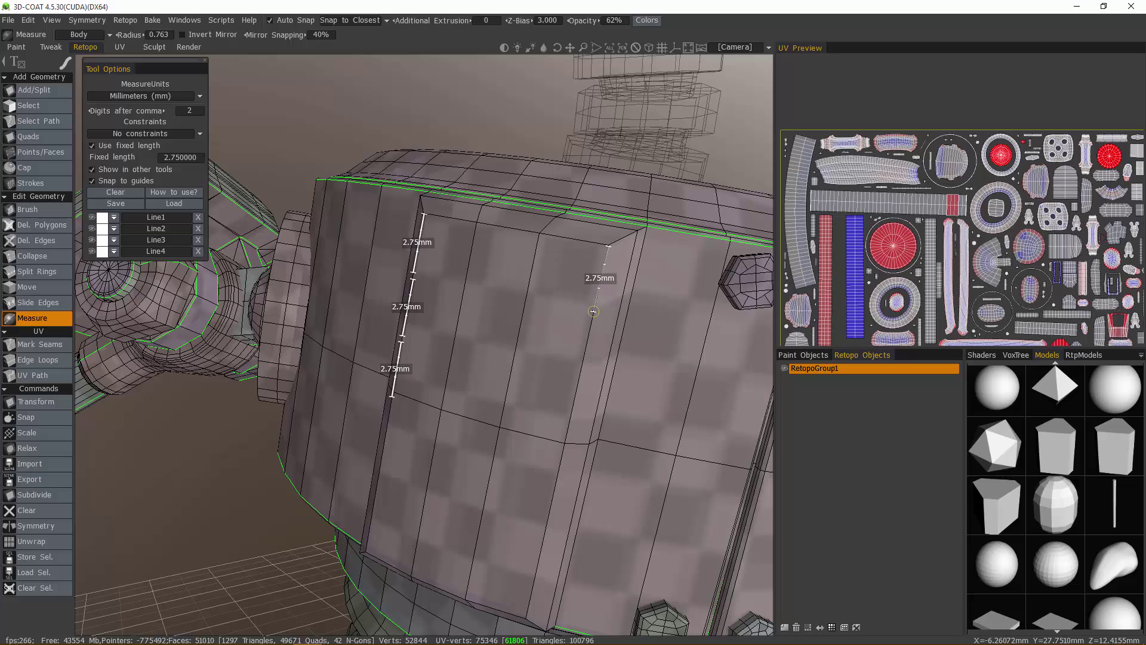
click(594, 310)
click(590, 323)
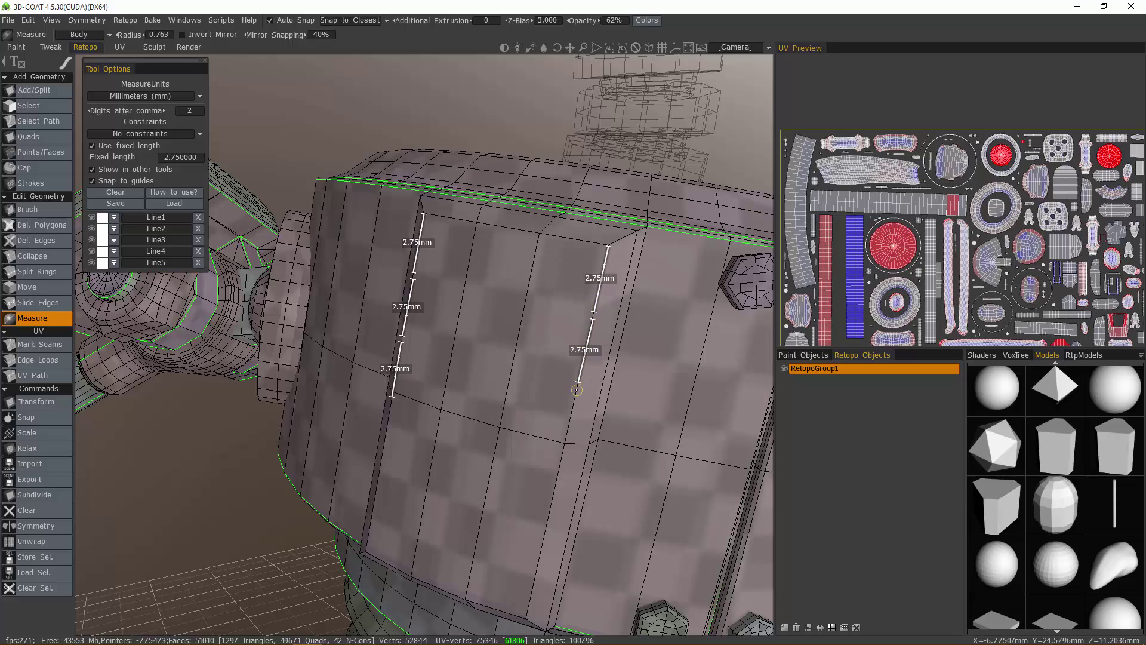
click(577, 389)
click(563, 448)
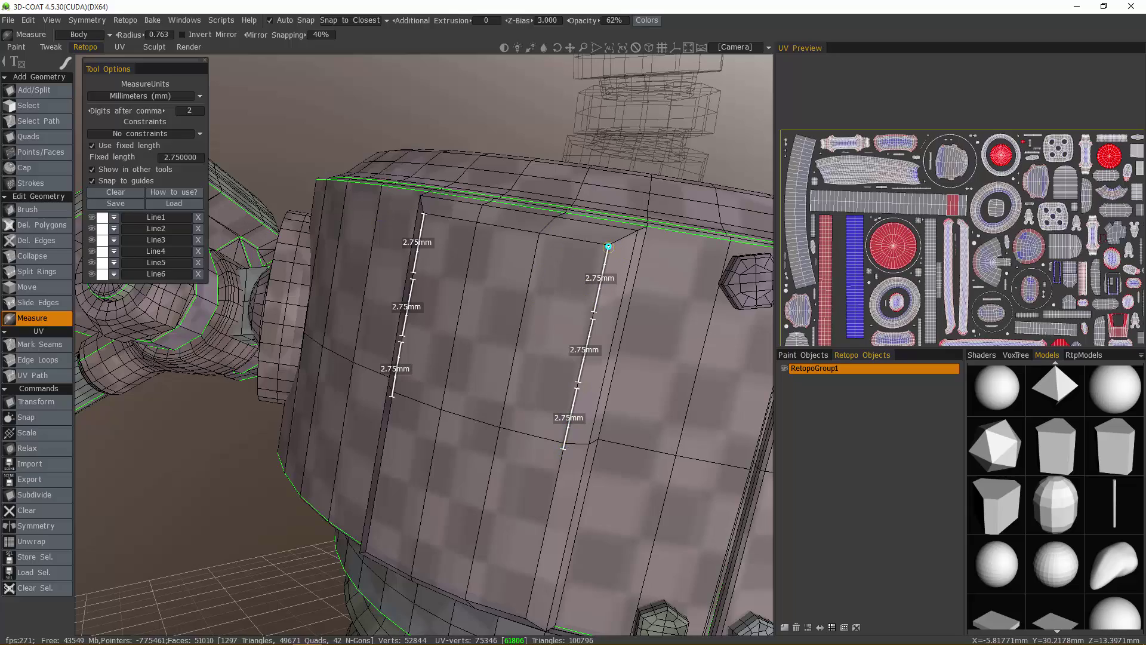
alt+drag(539, 310, 604, 306)
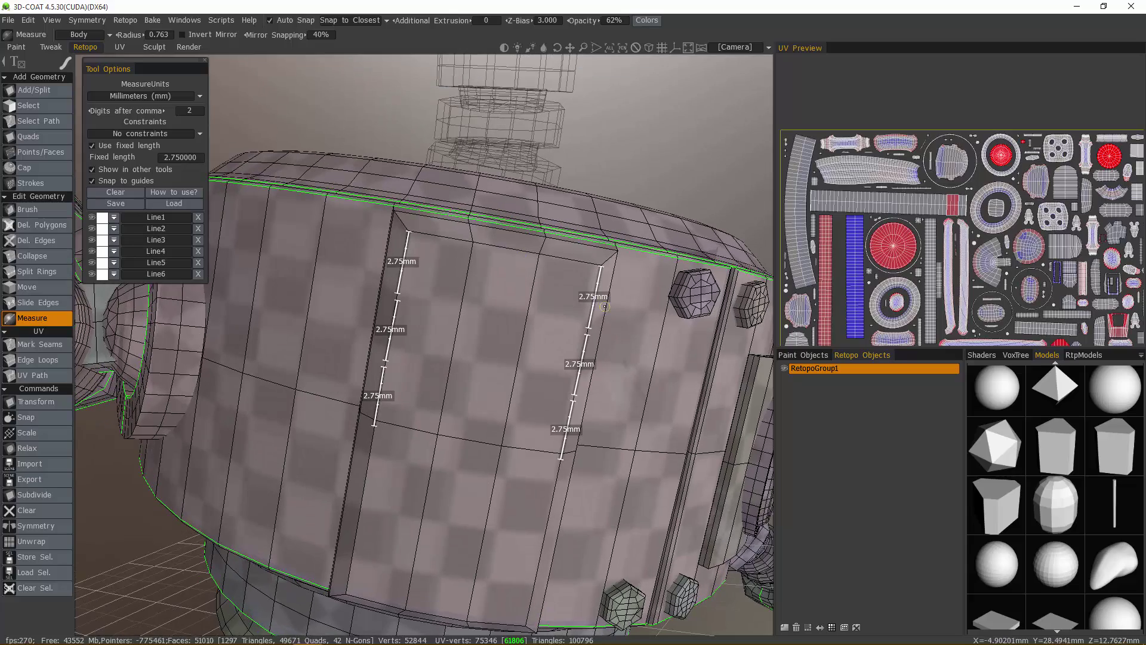
click(605, 307)
key(Escape)
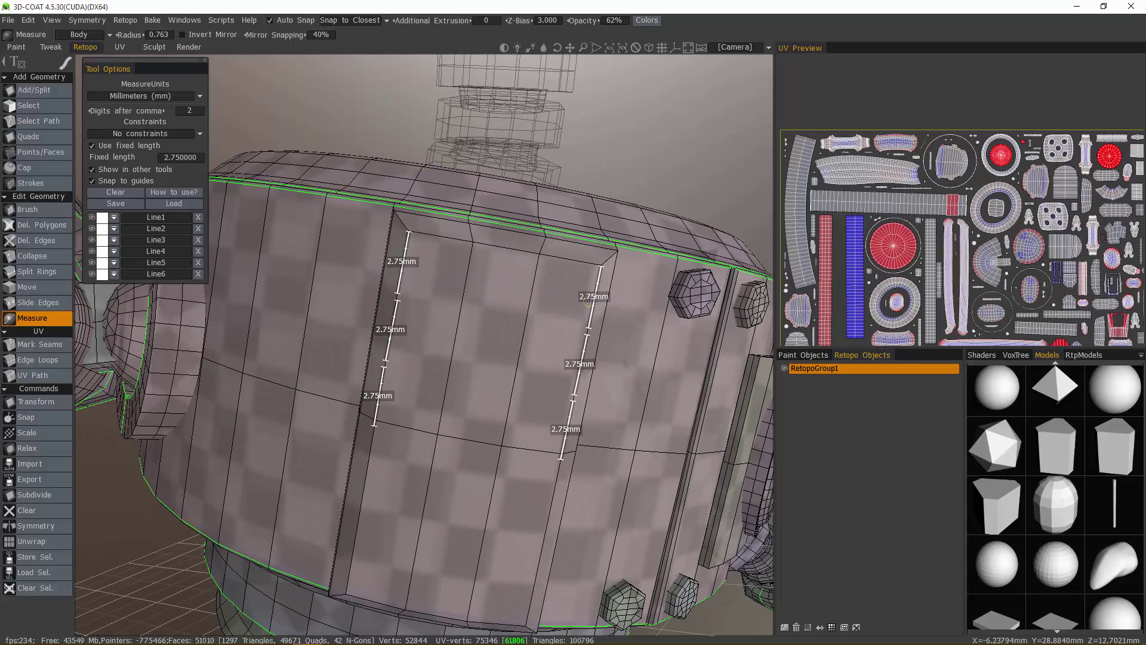
Turn off fixed length and draw two vertical measure lines about 9 mm long just inside the panel's left and right edges
click(93, 146)
mouse_move(430, 236)
alt+mouse_down()
mouse_move(467, 236)
mouse_move(449, 236)
alt+mouse_up()
click(449, 236)
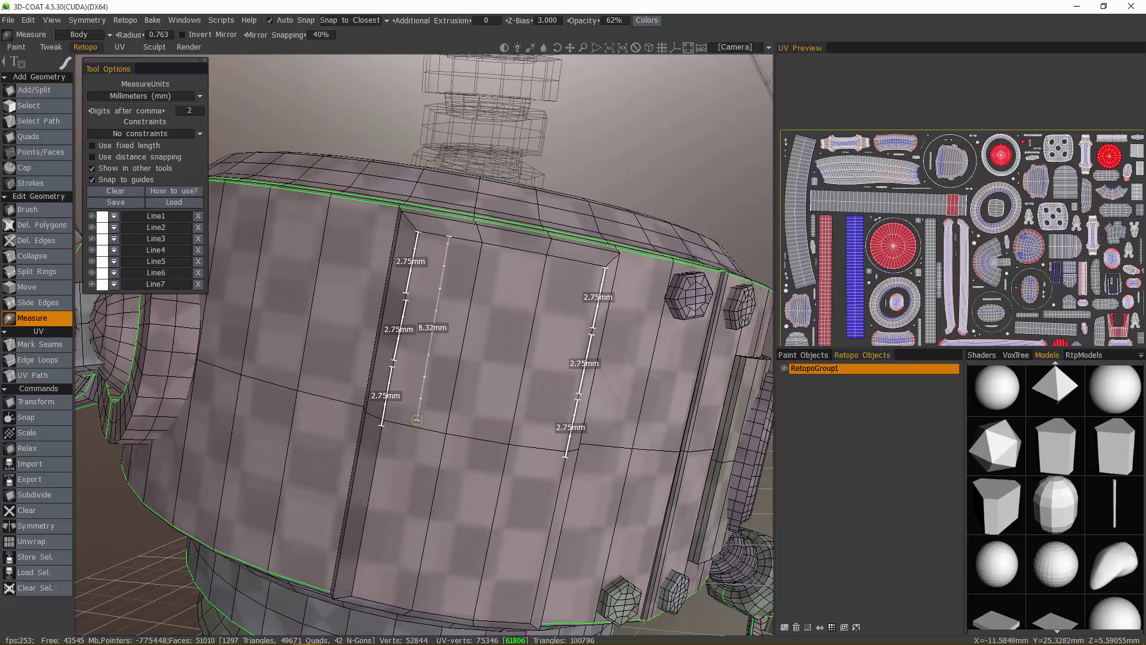
alt+drag(413, 425, 411, 459)
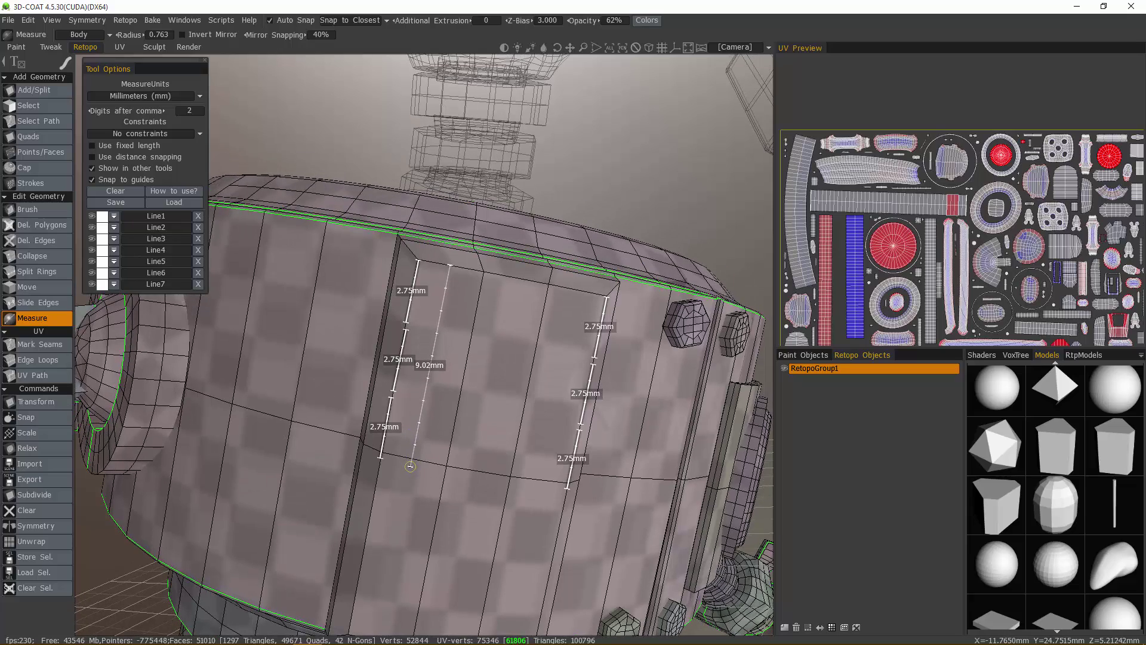
click(410, 467)
alt+drag(411, 467, 583, 290)
click(585, 291)
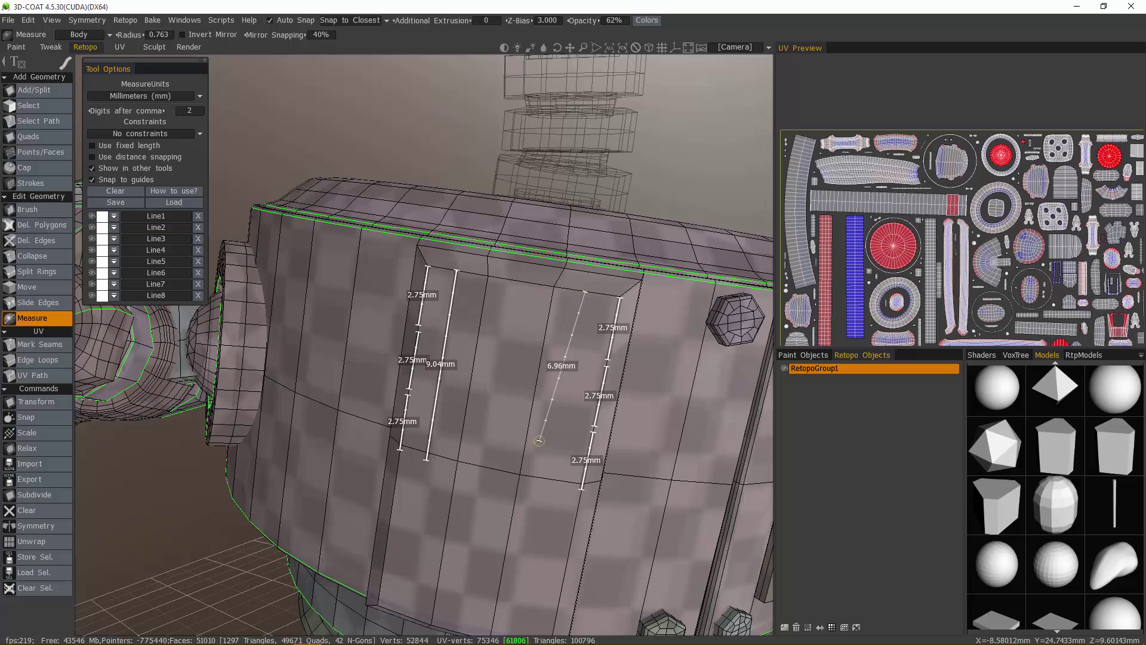
click(546, 485)
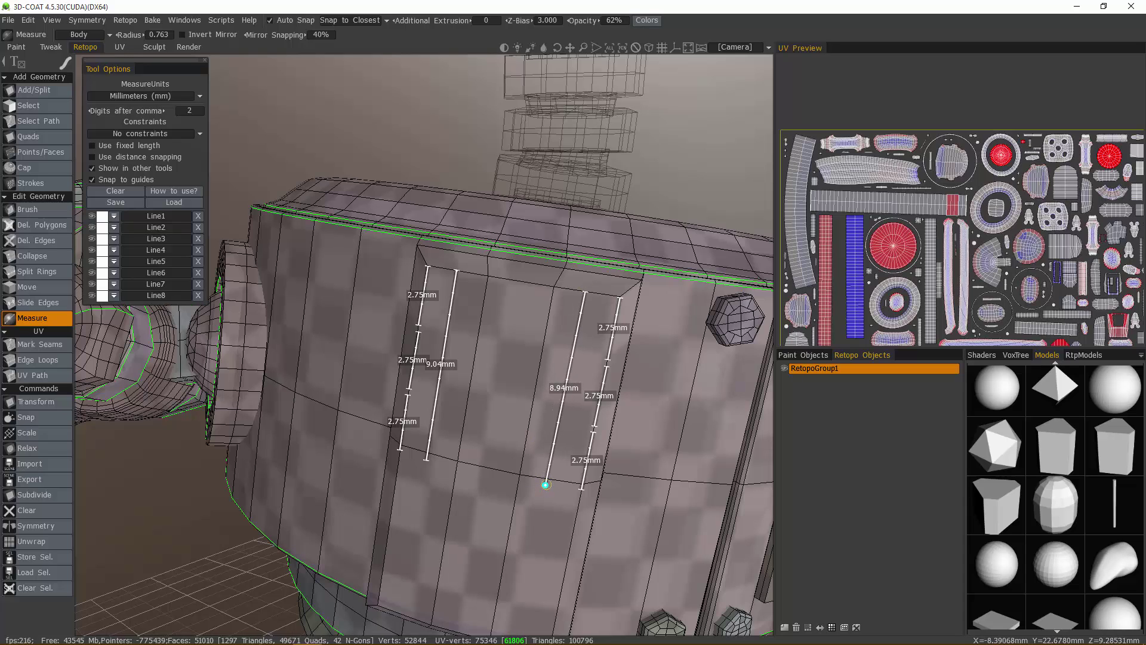
alt+drag(608, 469, 576, 292)
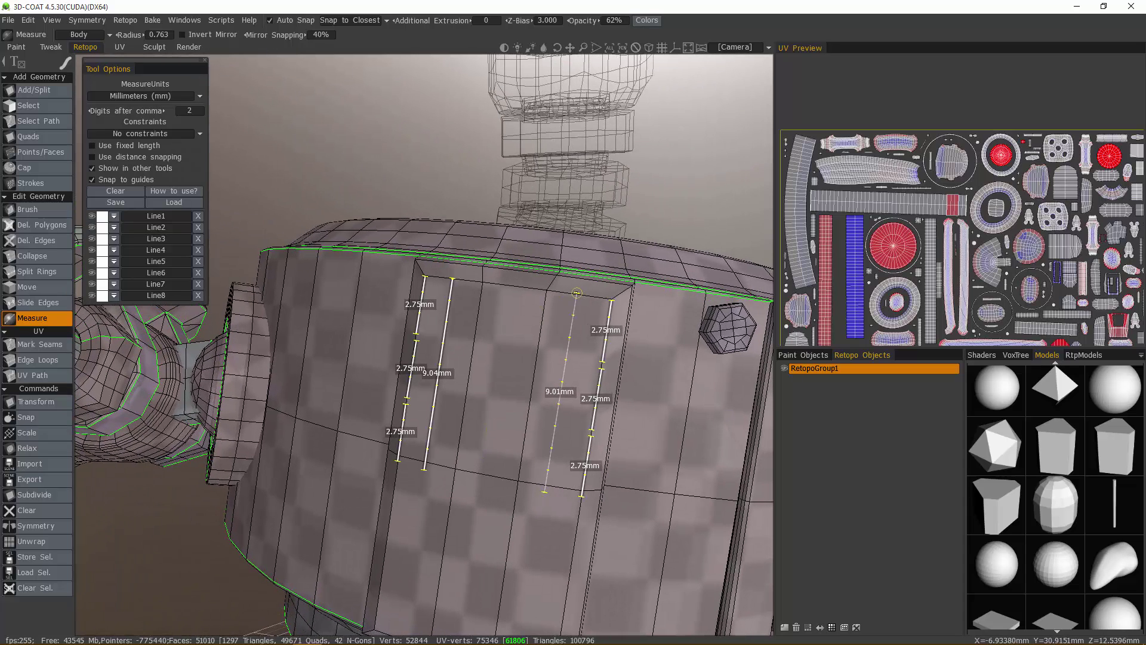
click(573, 293)
Draw three horizontal measure lines across the raised panel, about 9.5, 9.5 and 9.3 mm long, crossing the vertical lines
alt+drag(466, 238, 410, 257)
drag(605, 328, 404, 314)
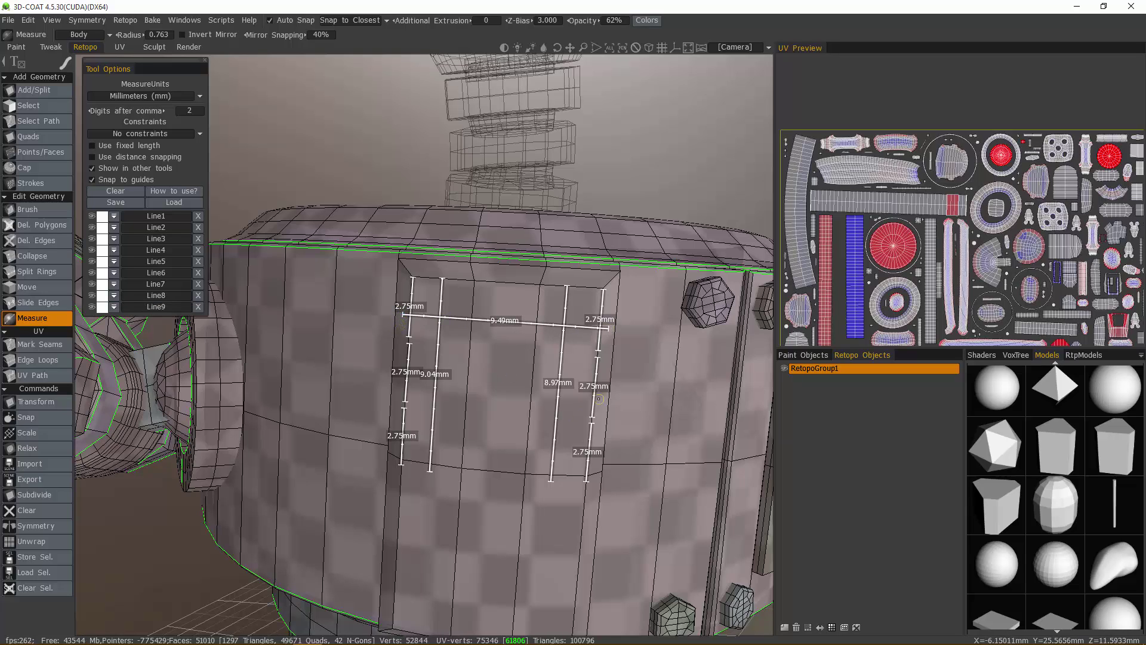
drag(601, 396, 399, 380)
alt+drag(578, 507, 396, 450)
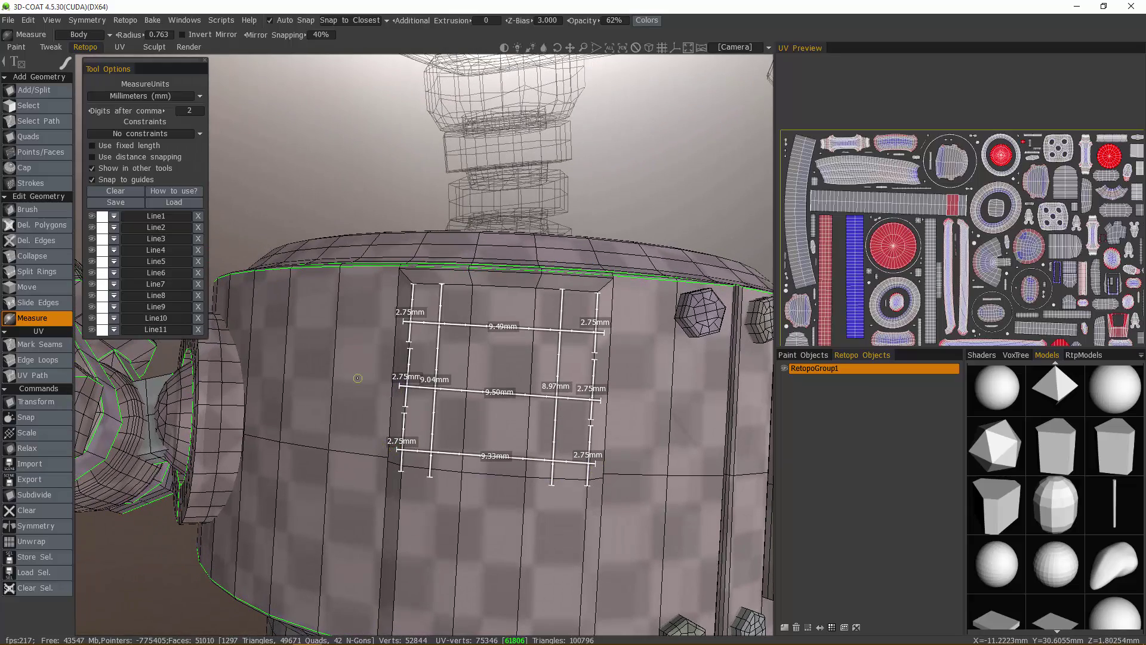
Use Add/Split to cut a horizontal edge across the raised panel between the upper and middle pairs of 2.75 mm measure lines
alt+drag(356, 378, 290, 257)
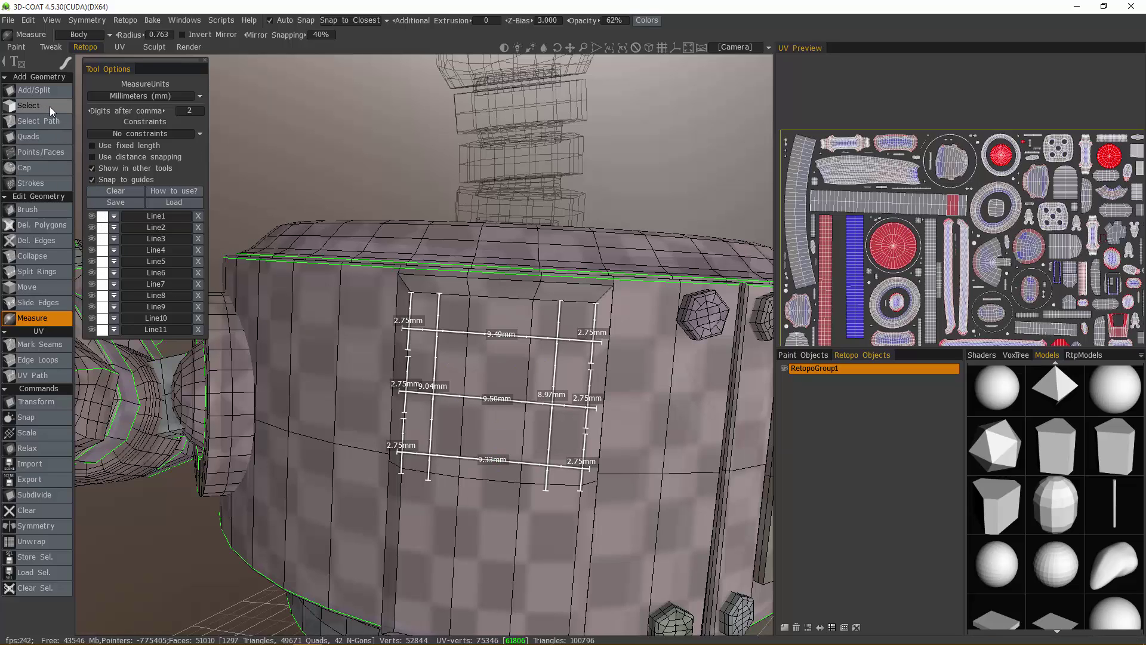
click(34, 90)
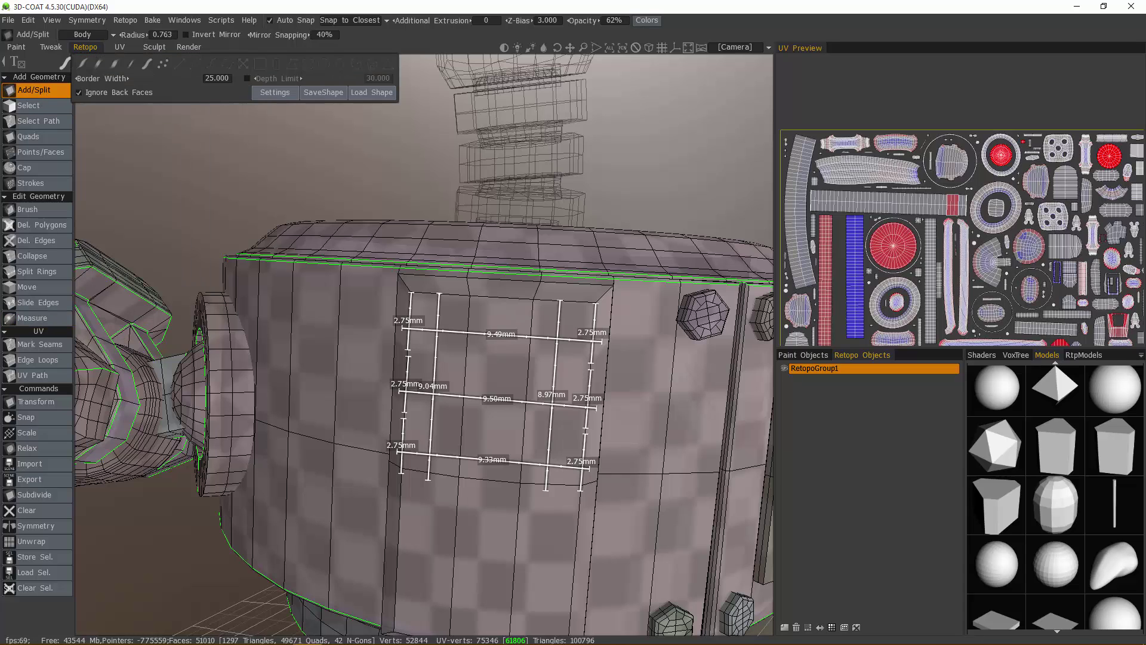
click(596, 362)
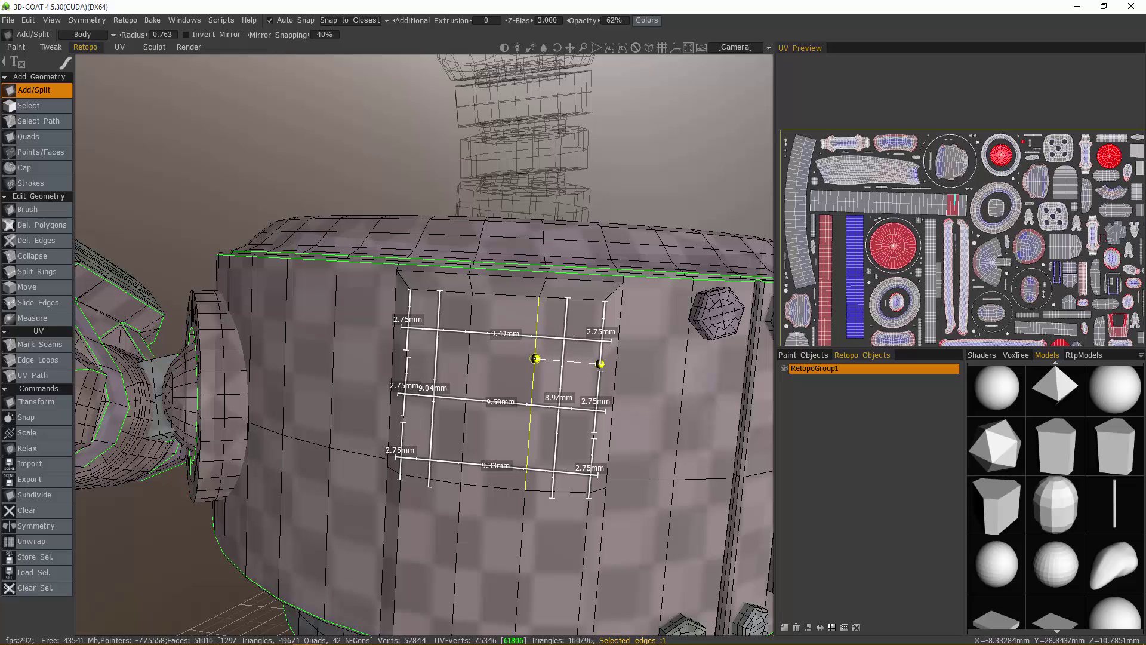
click(599, 364)
click(534, 359)
alt+drag(413, 351, 436, 352)
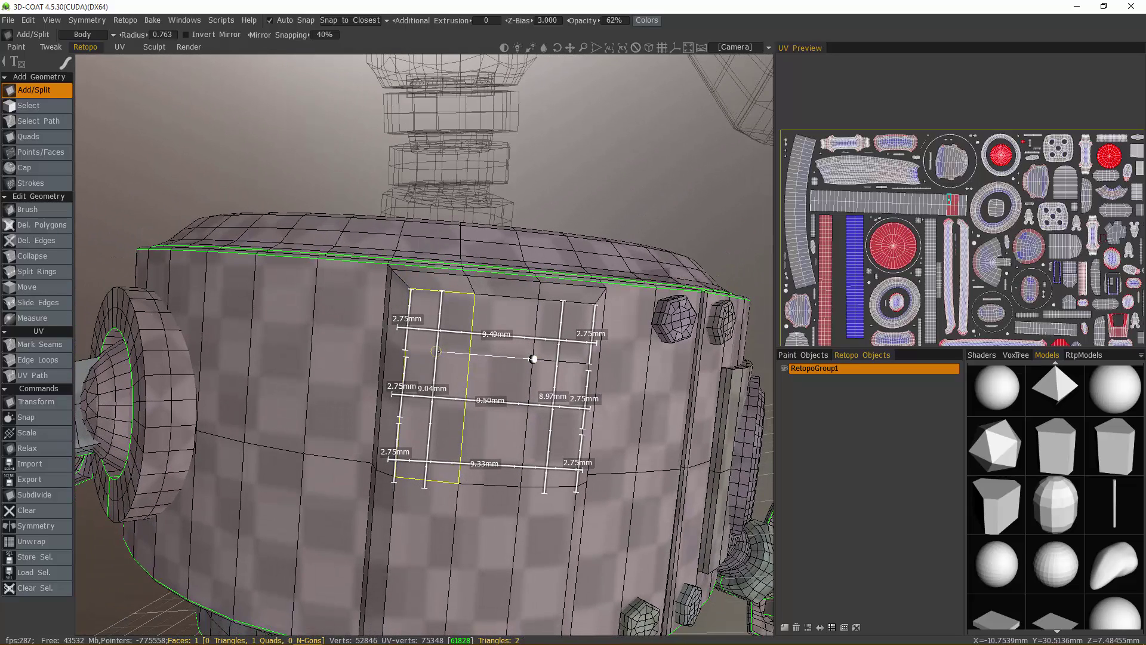
click(471, 355)
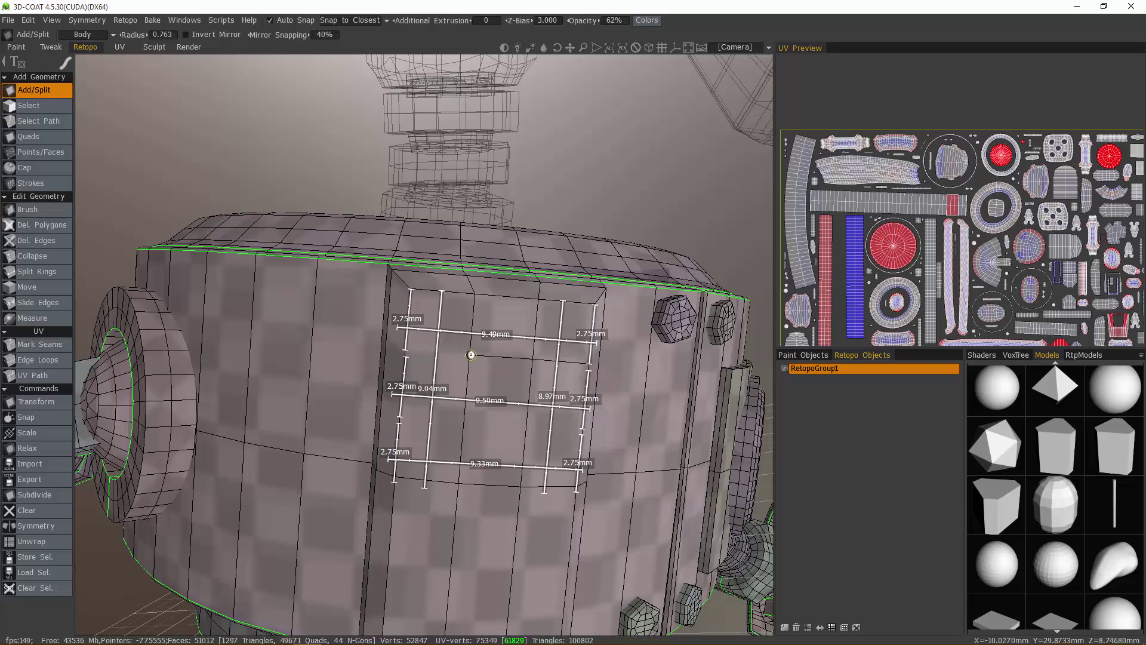
click(405, 349)
Split a second horizontal edge across the panel between the middle and lower pairs of 2.75 mm measure lines
alt+drag(530, 428, 584, 429)
click(584, 429)
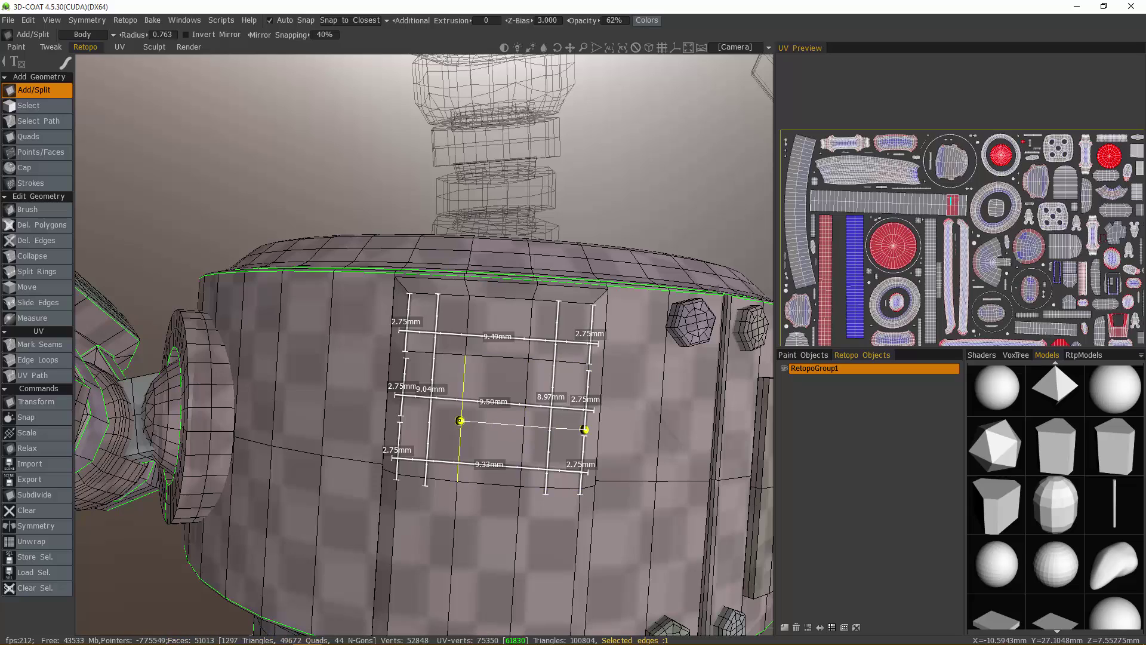
click(402, 415)
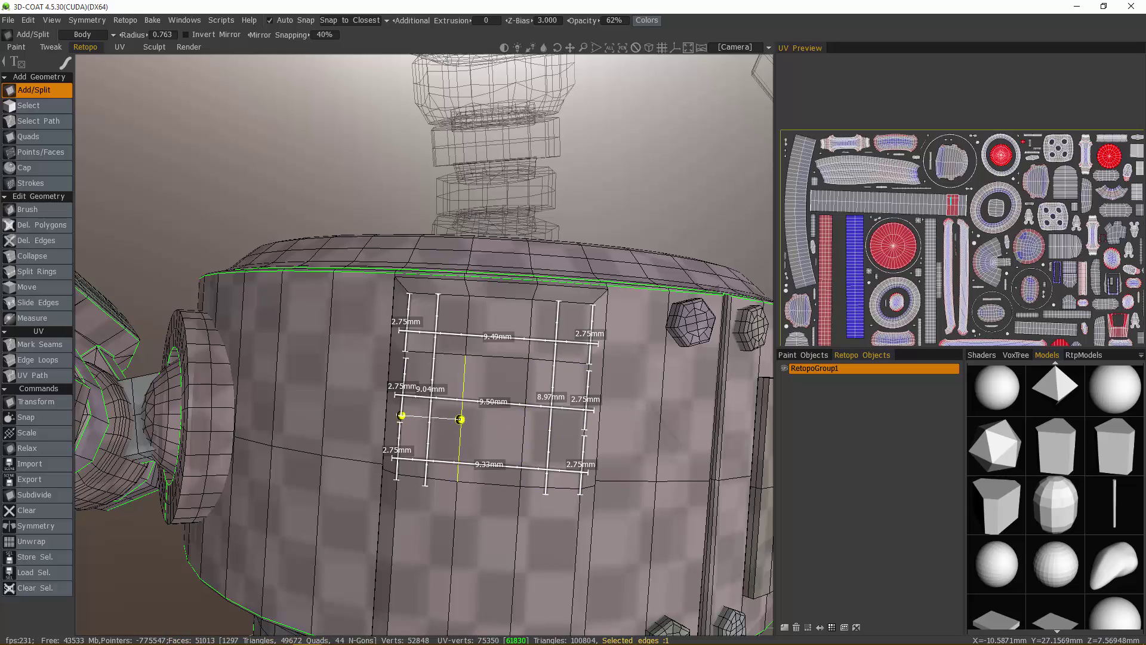
click(584, 429)
Try to split a third horizontal edge across the panel at the lower ends of the measure lines
alt+drag(427, 263, 401, 471)
alt+drag(583, 485, 523, 500)
click(592, 502)
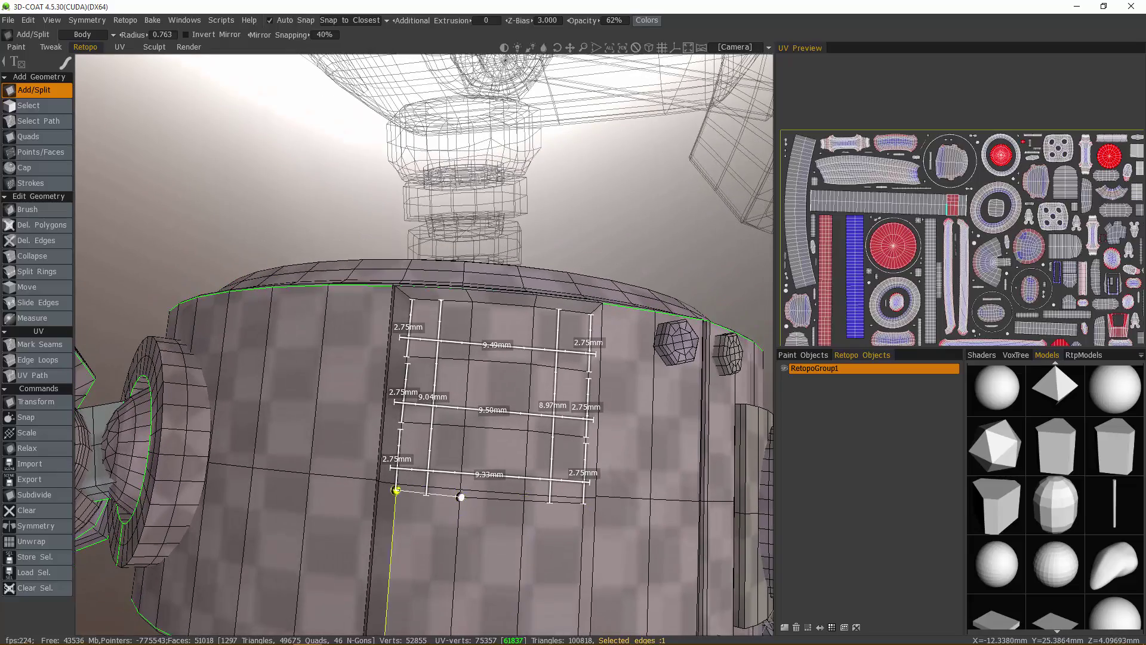
click(396, 490)
alt+drag(395, 490, 379, 491)
alt+drag(464, 509, 327, 380)
key(ctrl+z)
key(ctrl+z)
key(ctrl+z)
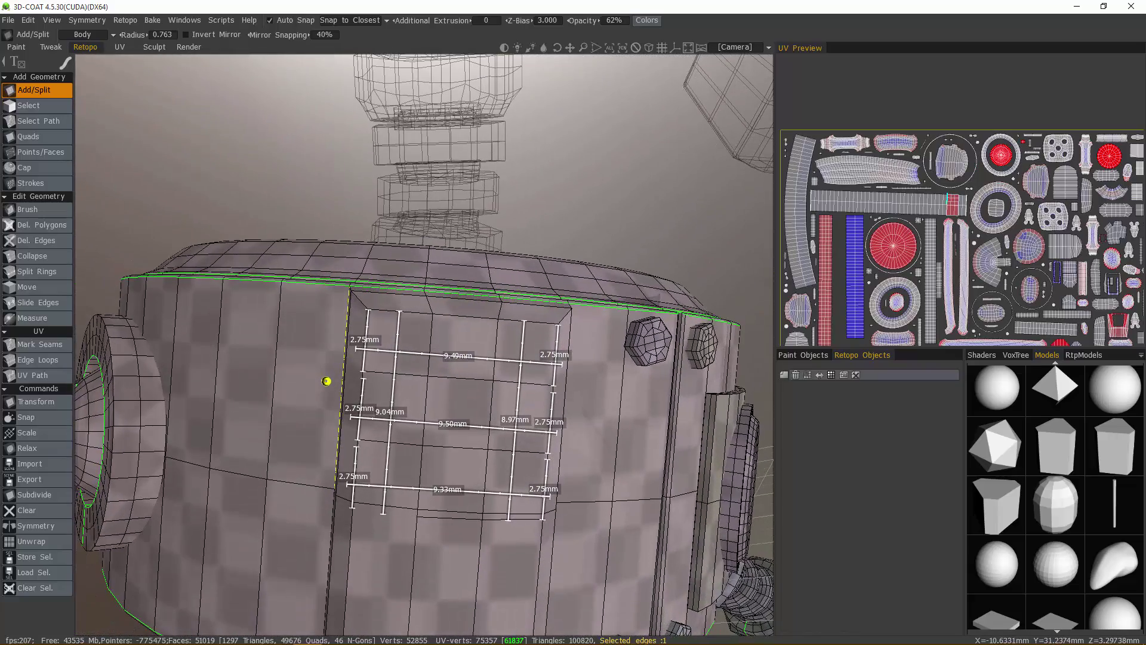
Move the vertices of the panel's existing horizontal edge down to the lower ends of the measure lines
alt+drag(326, 381, 316, 412)
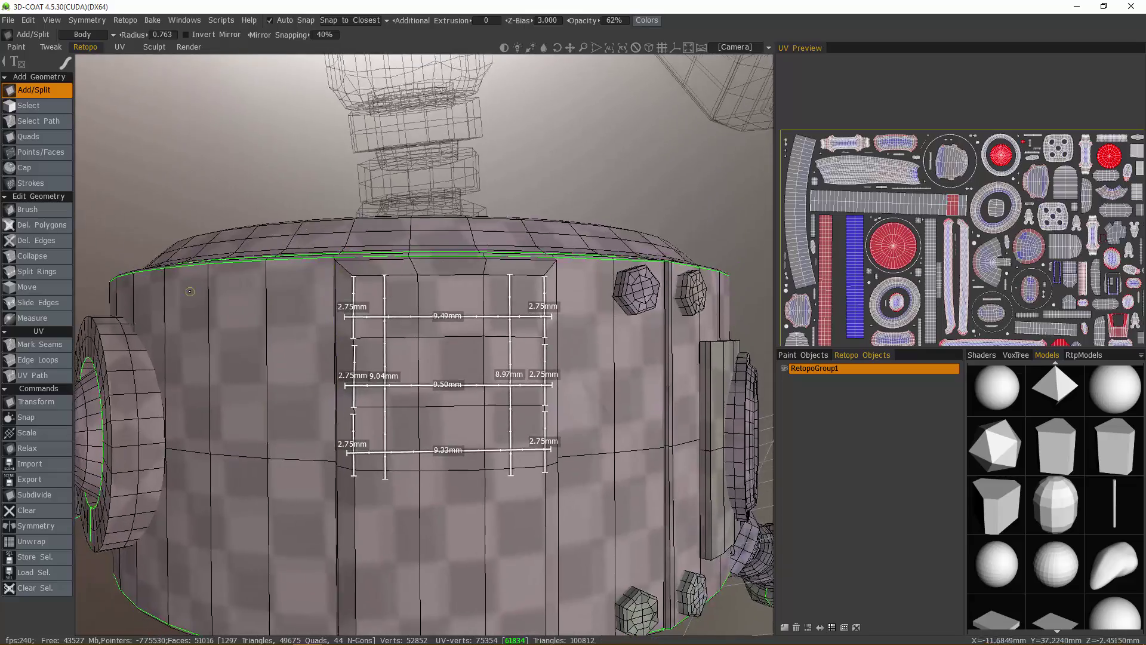
alt+middle_drag(316, 412, 320, 359)
scroll(323, 358, up, 5)
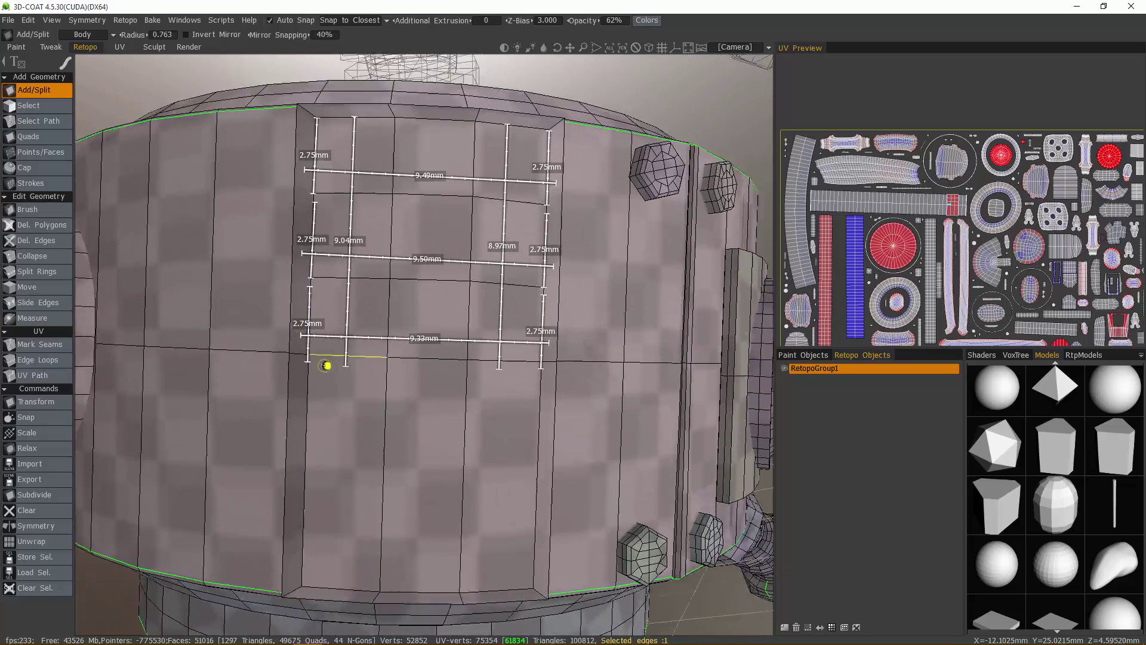
drag(273, 355, 269, 365)
alt+drag(307, 423, 591, 378)
right_drag(584, 366, 583, 377)
alt+drag(479, 366, 385, 369)
right_drag(479, 367, 477, 379)
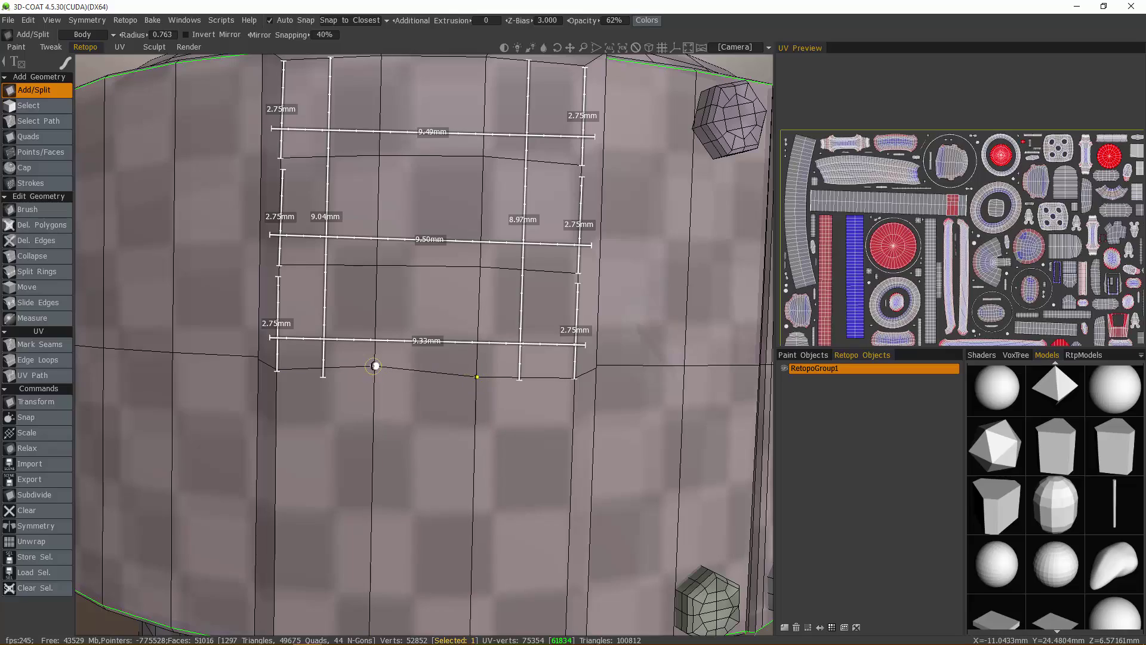
right_drag(374, 366, 375, 374)
Split an arched edge above the first horizontal cut, running from its outer vertices up to the top horizontal measure line
alt+drag(469, 360, 499, 239)
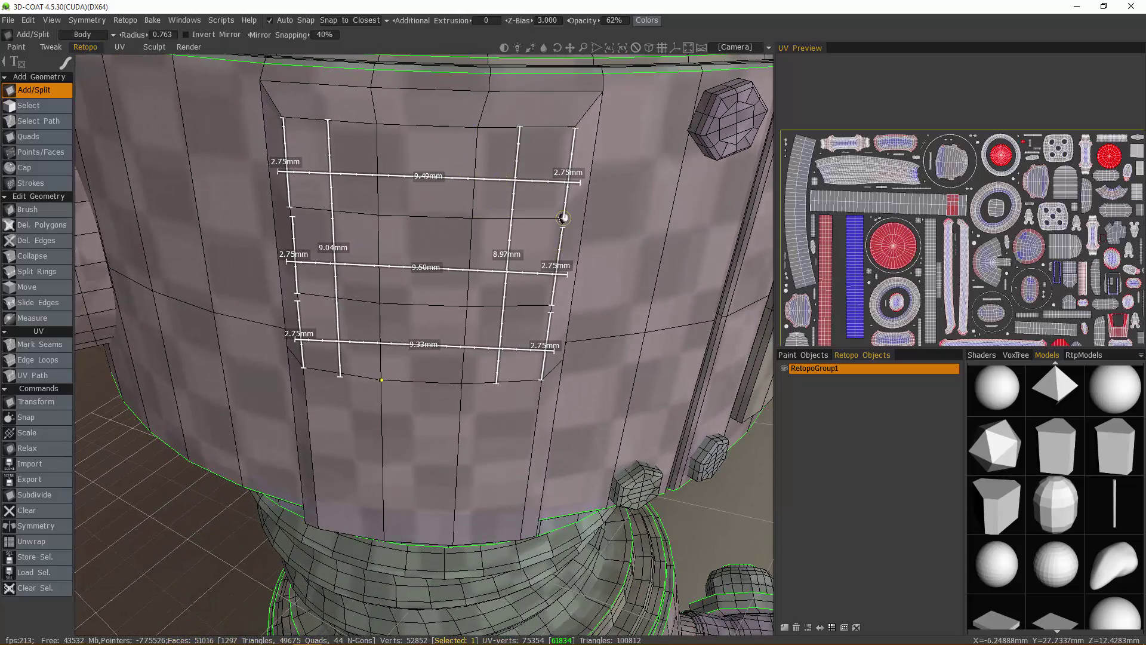
alt+drag(563, 218, 563, 193)
click(472, 181)
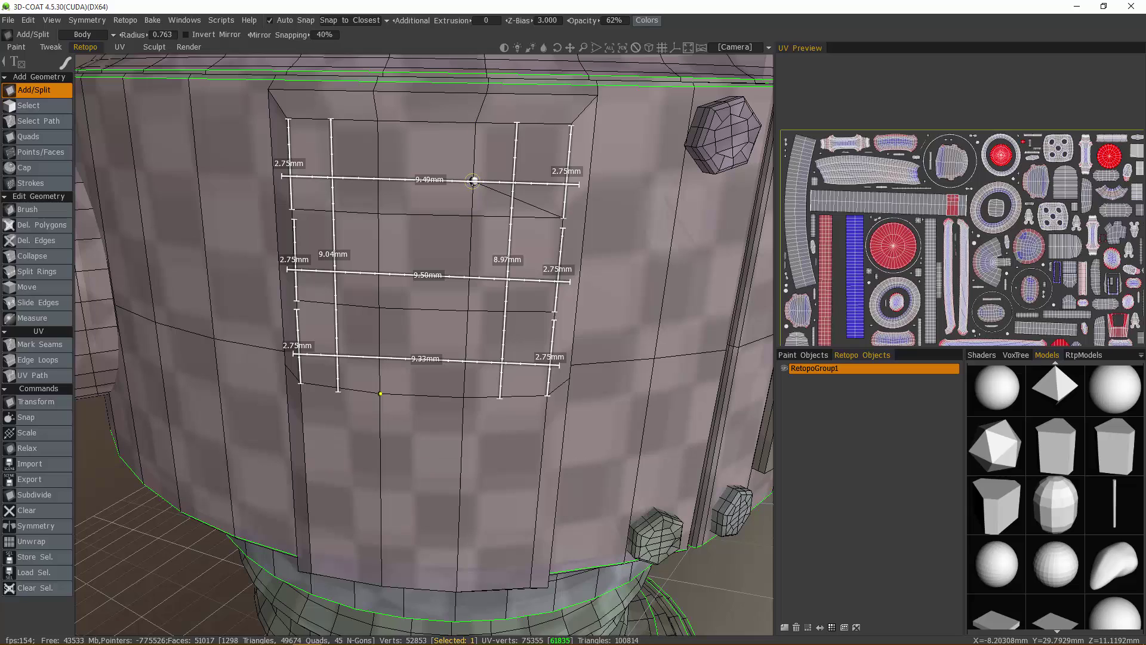
click(378, 177)
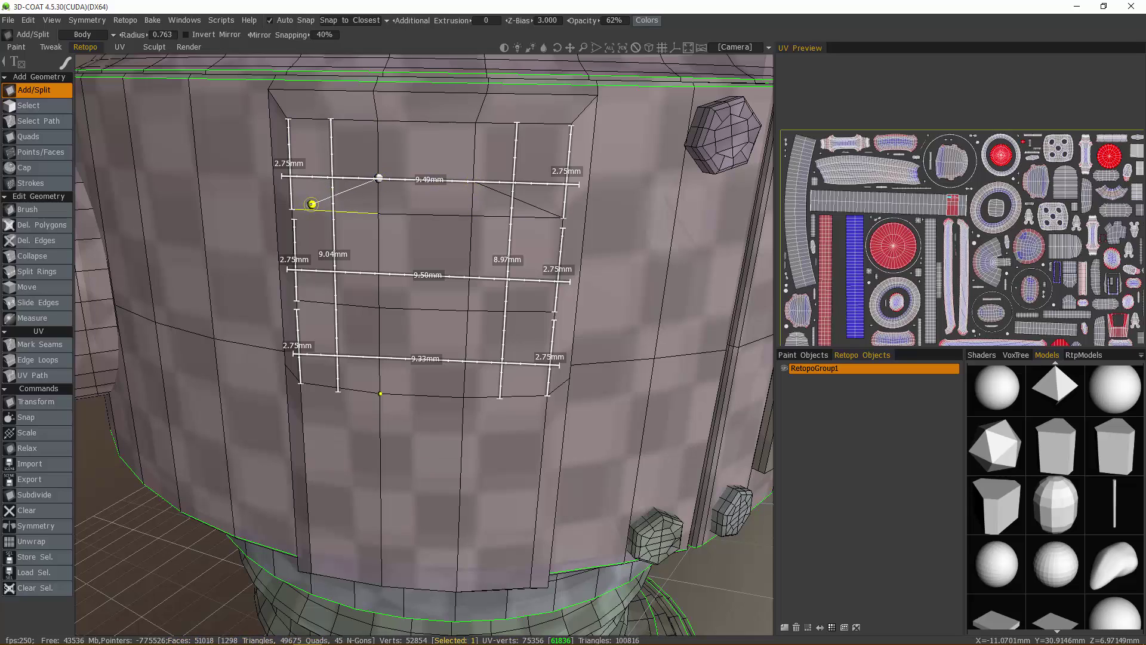
click(332, 204)
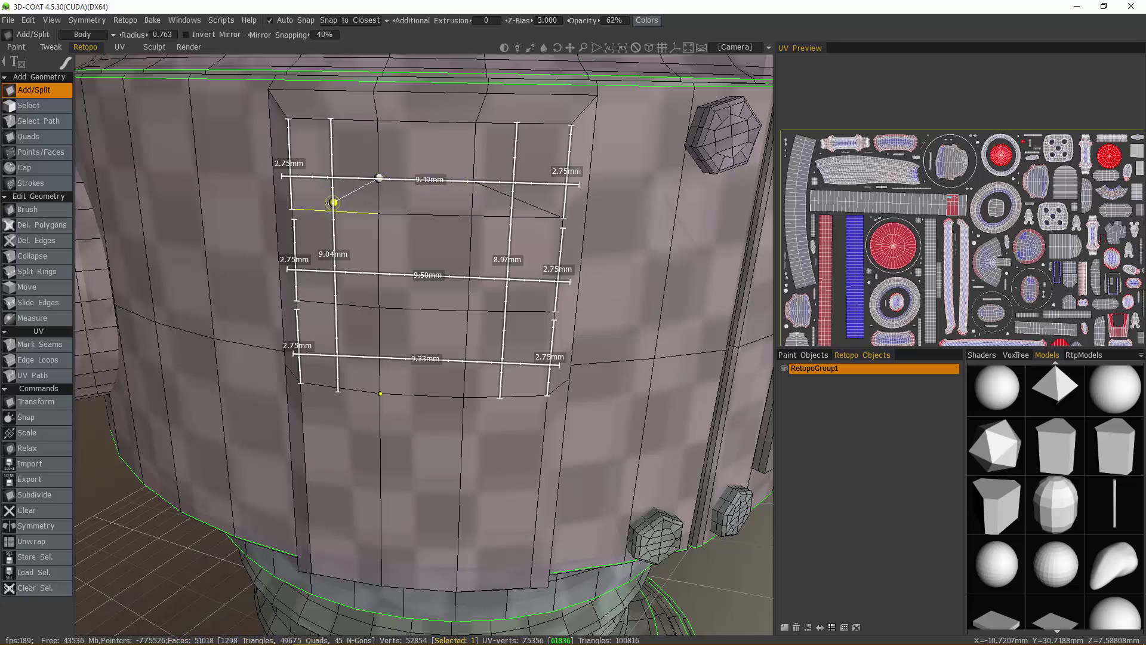
alt+drag(556, 299, 510, 244)
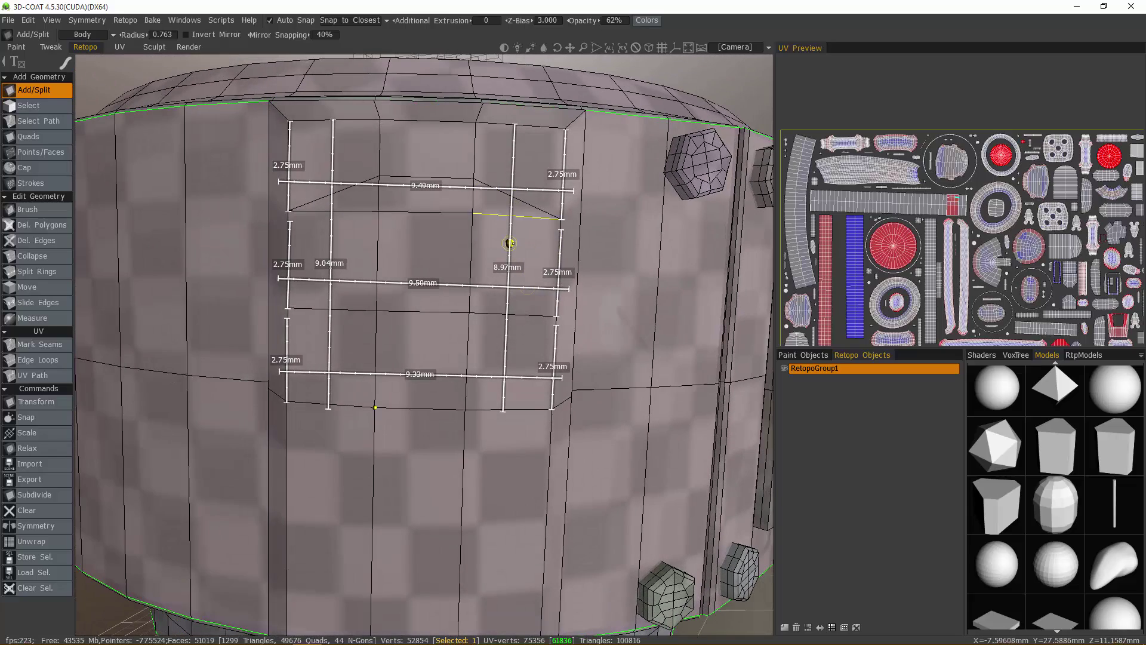
Split a matching arched edge above the second horizontal cut, reaching up to the middle horizontal measure line
alt+drag(568, 287, 558, 315)
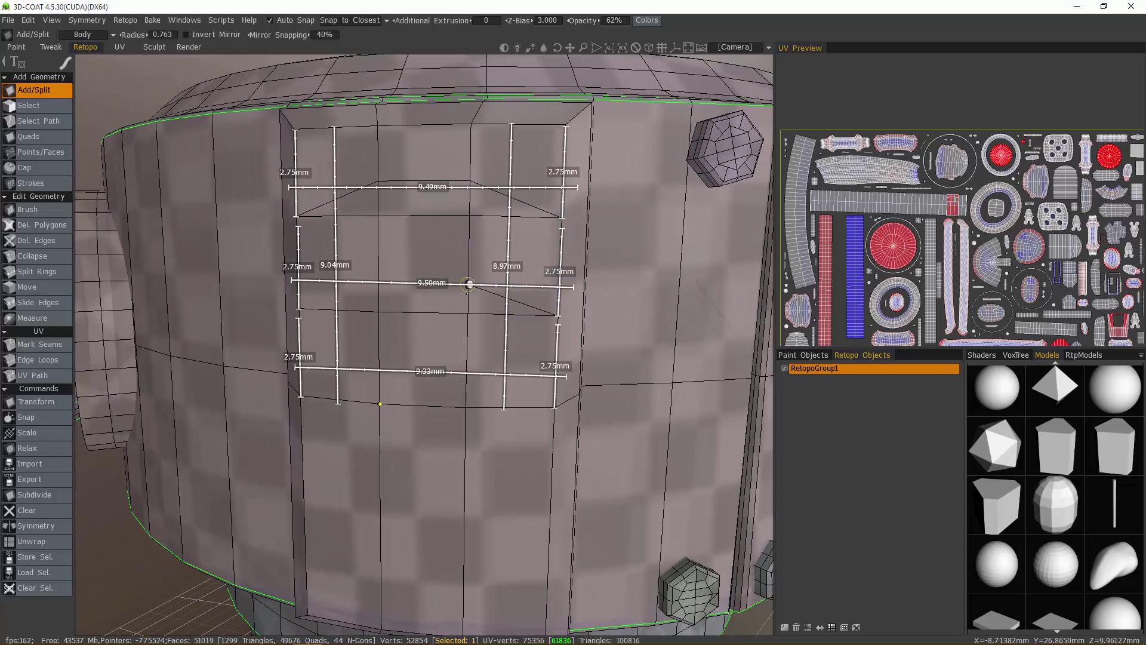
click(379, 282)
alt+drag(376, 283, 316, 302)
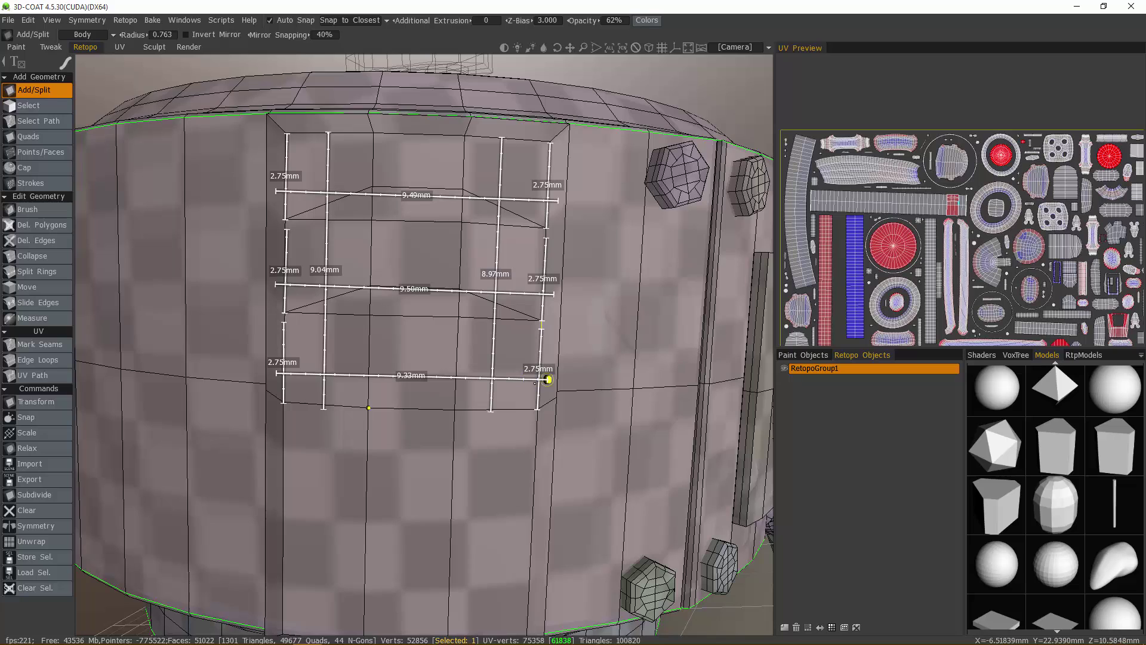
Split a third arched edge above the lowered horizontal edge, reaching up to the lowest horizontal measure line
alt+drag(548, 380, 522, 378)
click(470, 386)
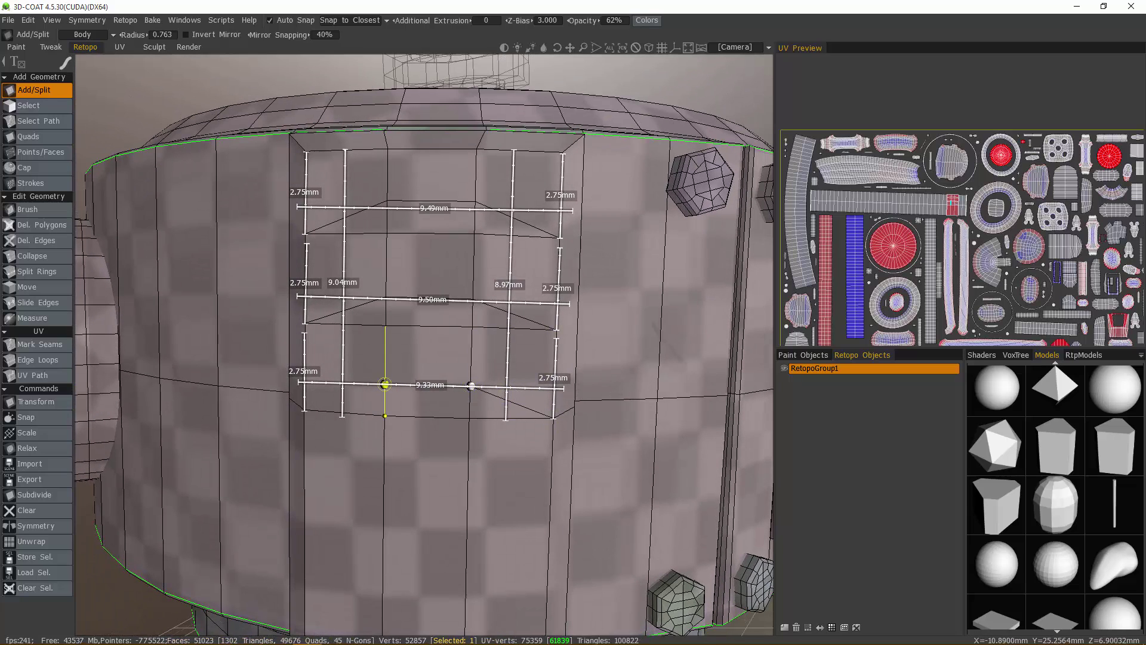
click(385, 383)
click(305, 411)
alt+drag(334, 398, 368, 384)
alt+drag(447, 385, 478, 334)
alt+drag(498, 251, 544, 262)
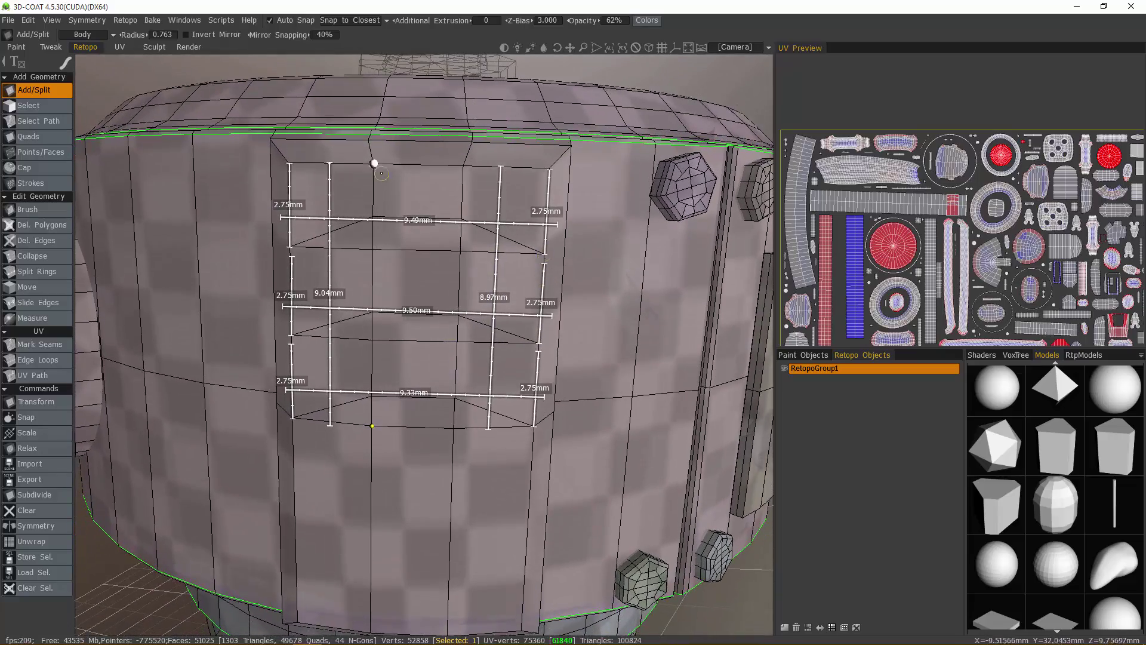
alt+middle_drag(376, 165, 378, 195)
alt+drag(460, 227, 472, 190)
alt+middle_drag(419, 164, 417, 191)
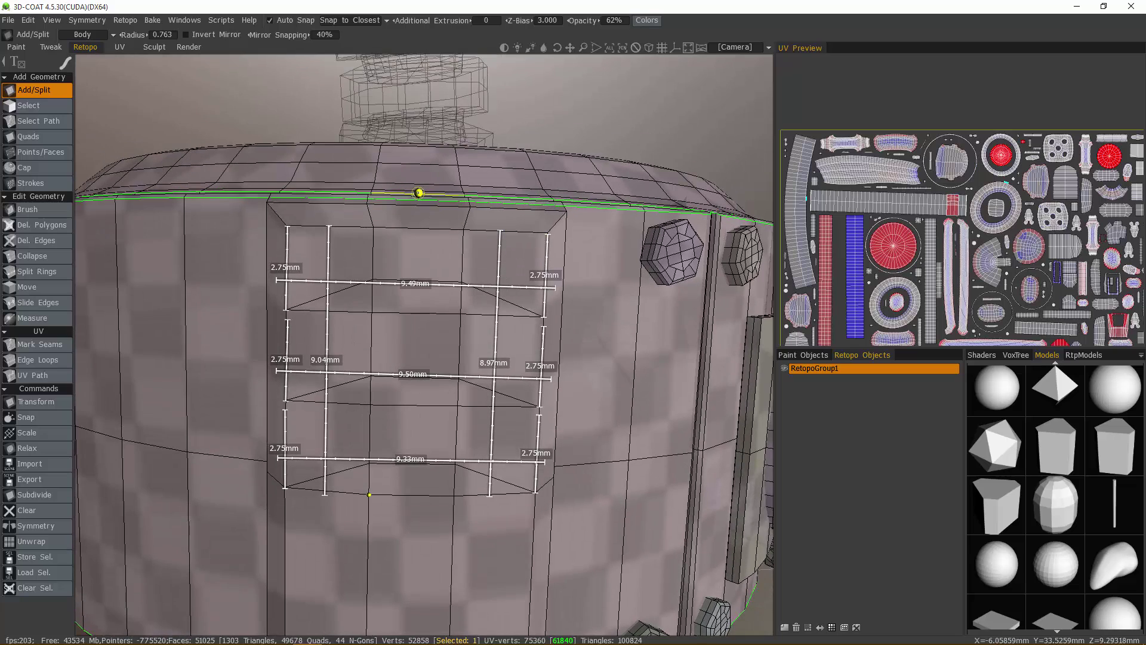
alt+drag(456, 282, 479, 285)
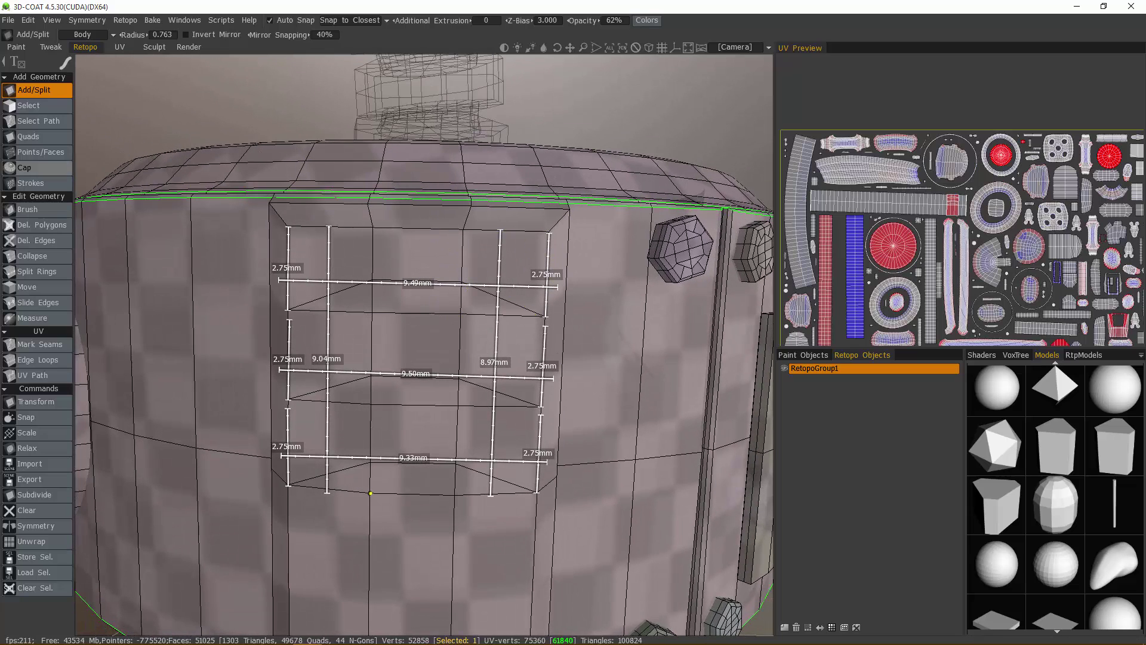
Select the two inner vertices of the top arch with the Select tool in Vertices mode
click(35, 105)
click(267, 34)
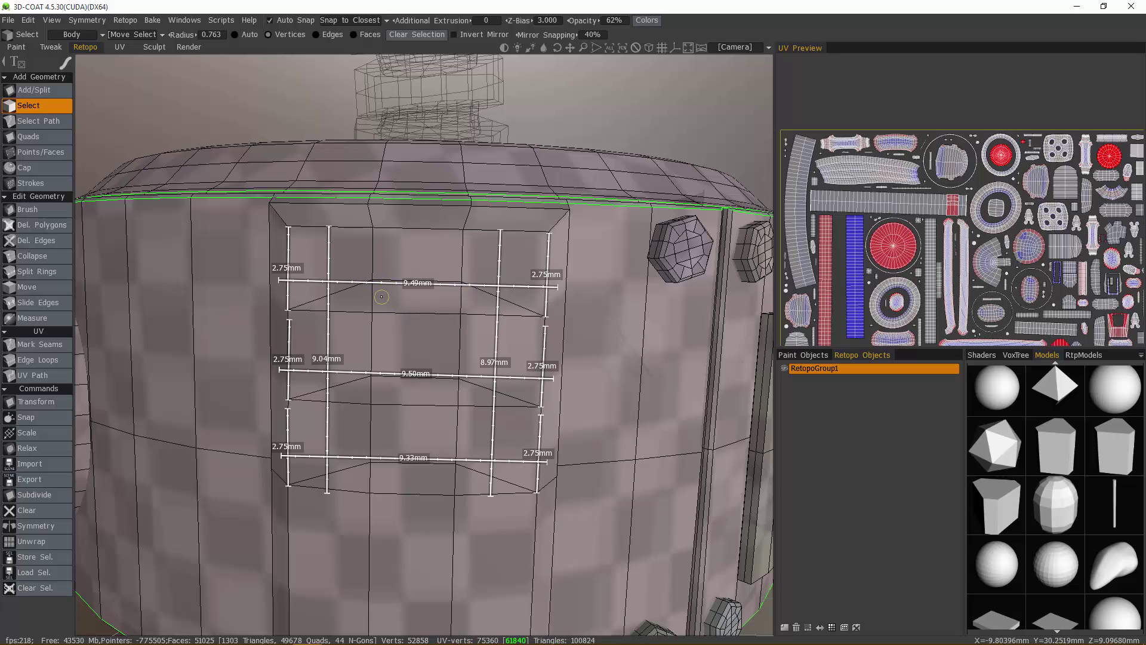
click(374, 282)
shift+click(466, 282)
Try to scale the top arch's two inner vertices outward to the vertical measure lines
key(t)
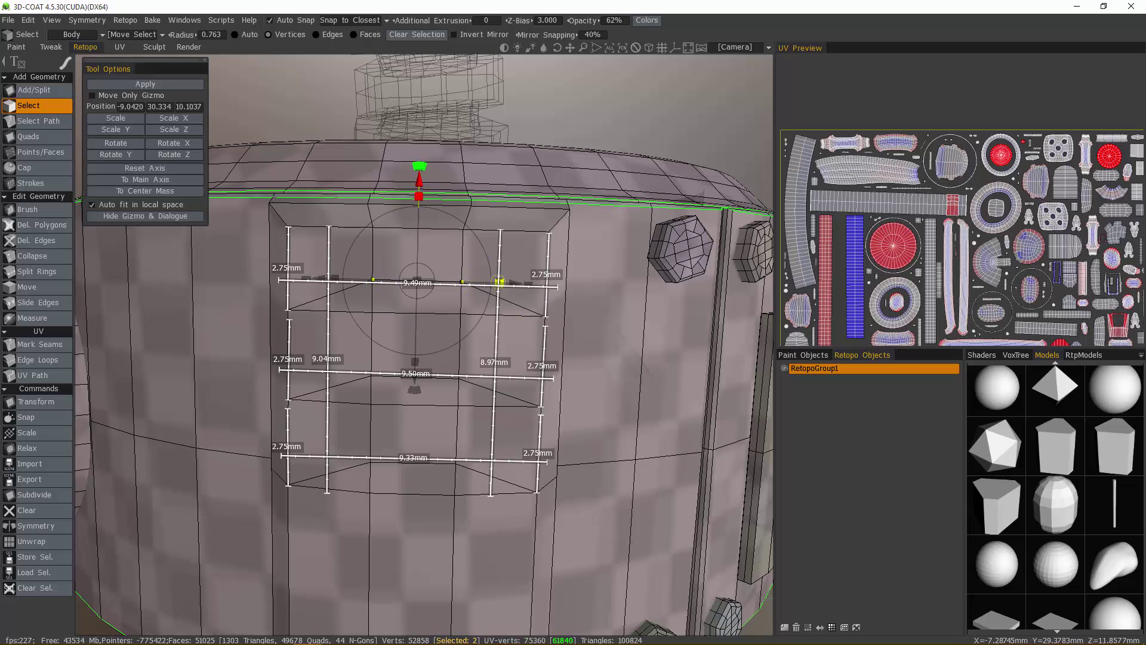
drag(499, 280, 527, 314)
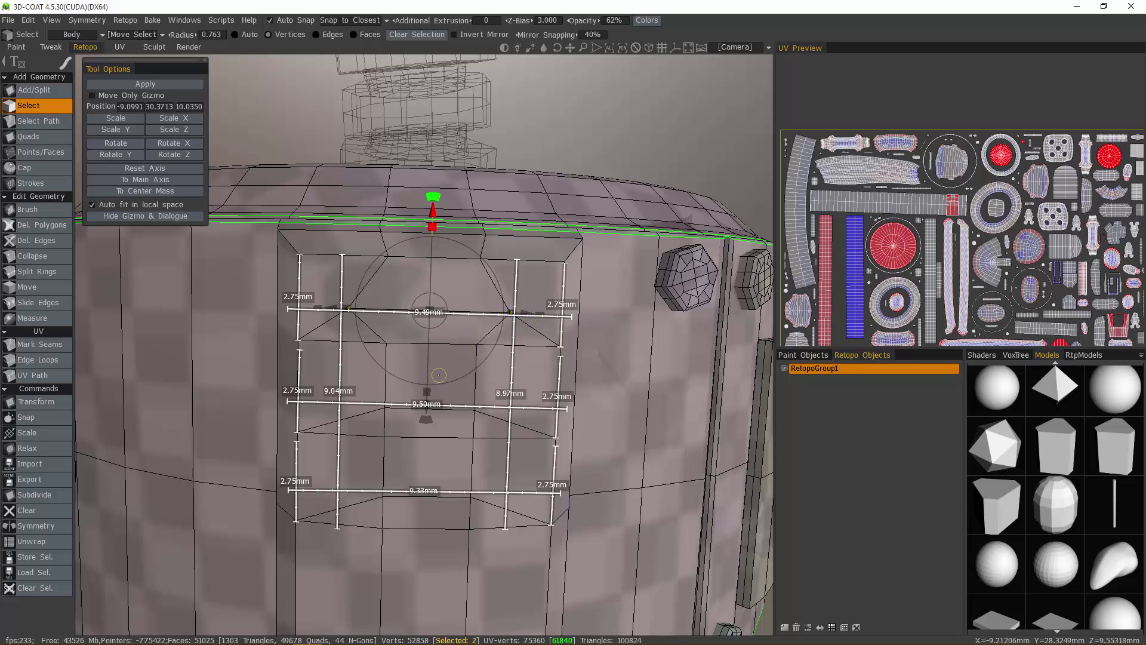
key(Escape)
alt+drag(470, 352, 524, 333)
key(ctrl+z)
key(ctrl+z)
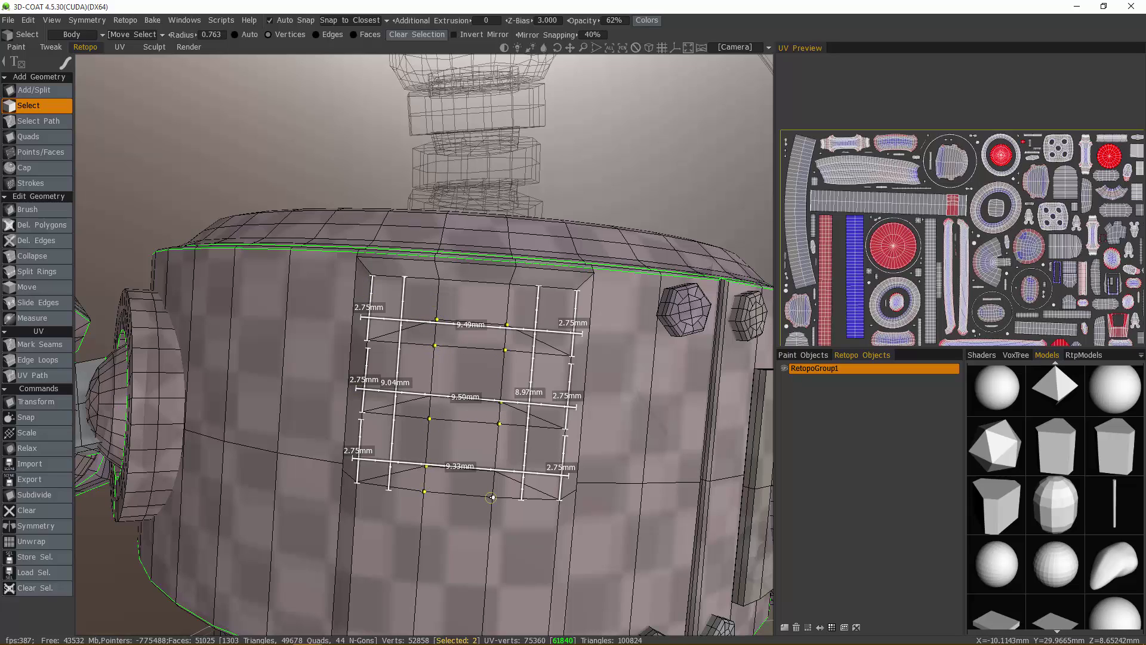
Extend the selection to the inner vertices of all the panel's arches and horizontal cuts, and set the transform gizmo to center mass
shift+drag(491, 497, 493, 496)
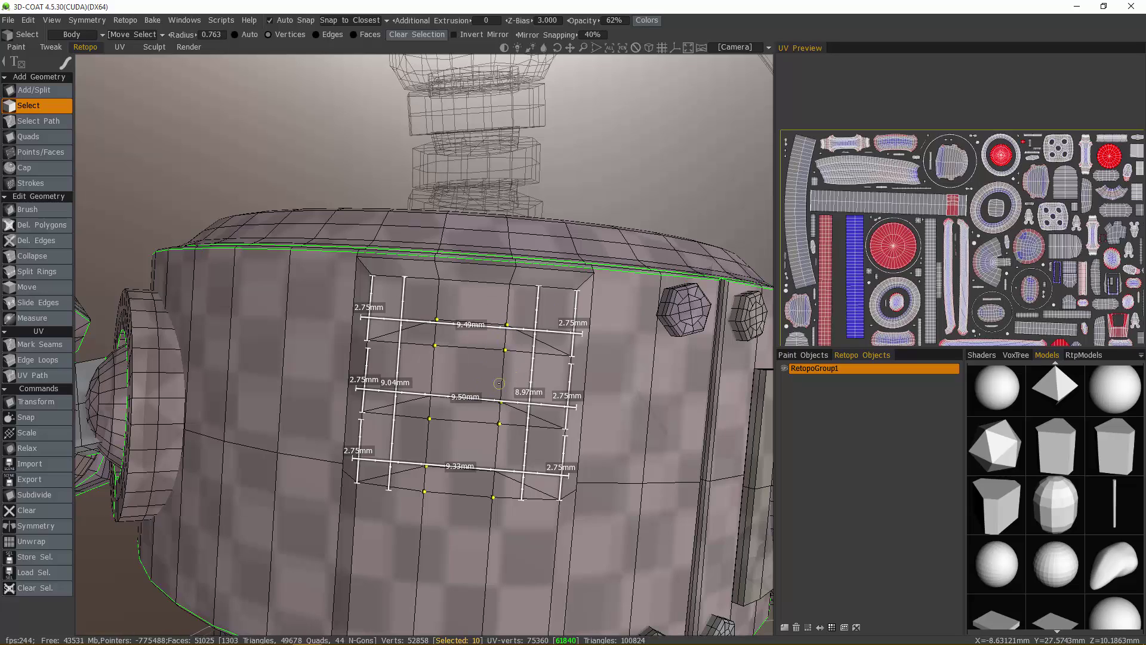
key(t)
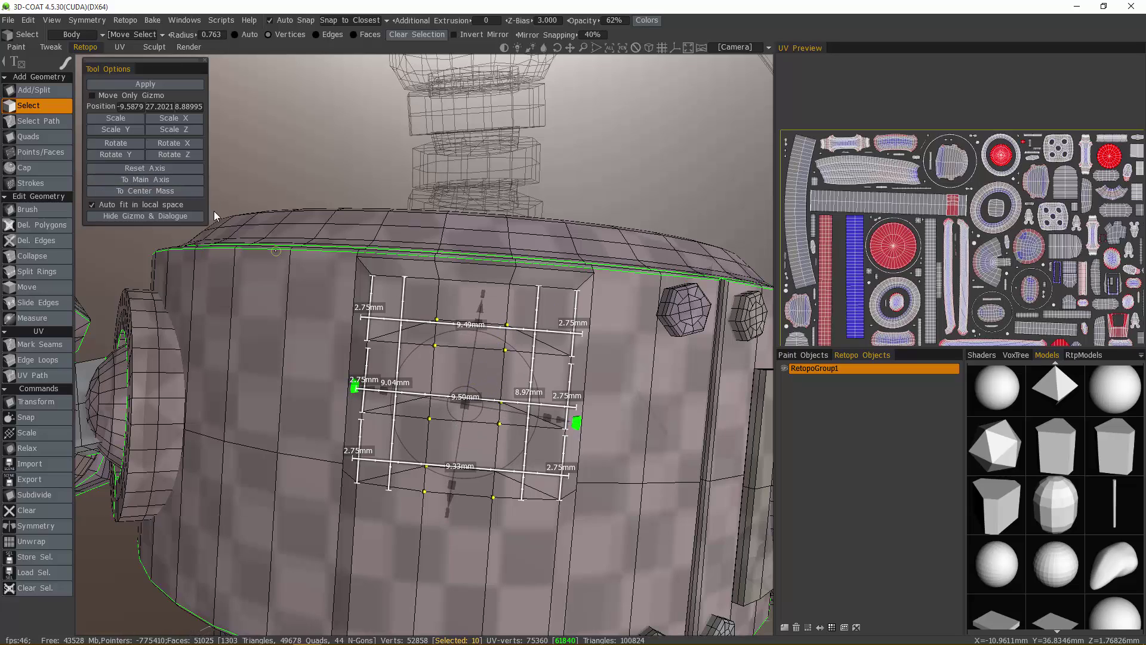
key(t)
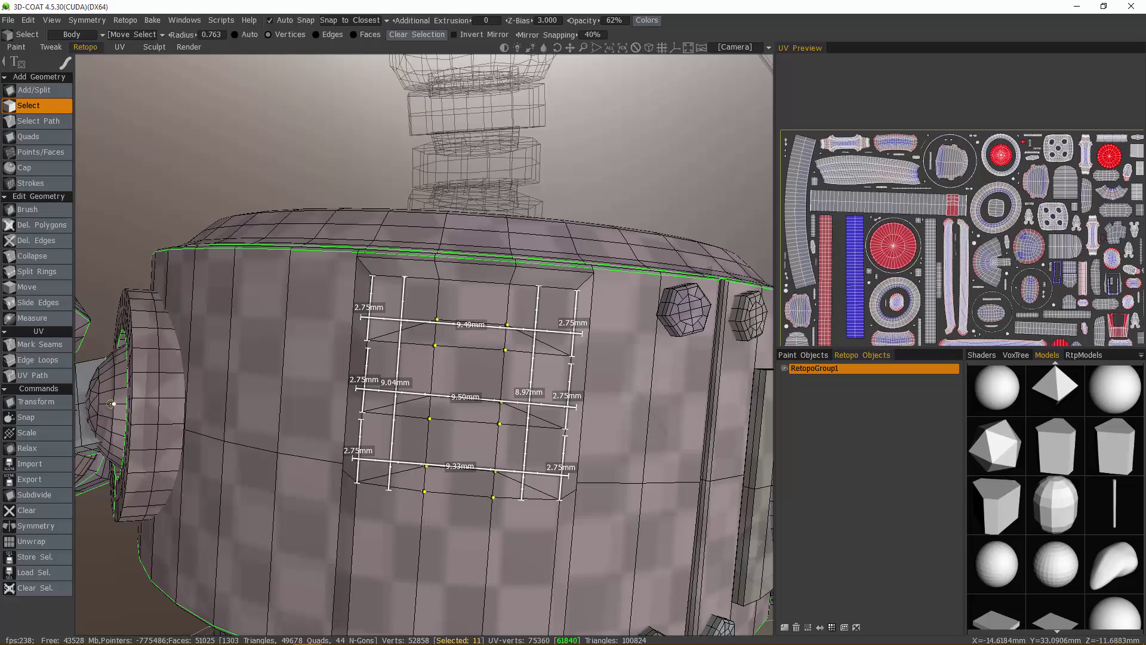
click(54, 403)
click(139, 193)
alt+drag(338, 282, 340, 293)
alt+drag(645, 365, 517, 394)
alt+right_drag(517, 394, 527, 439)
alt+drag(527, 439, 529, 447)
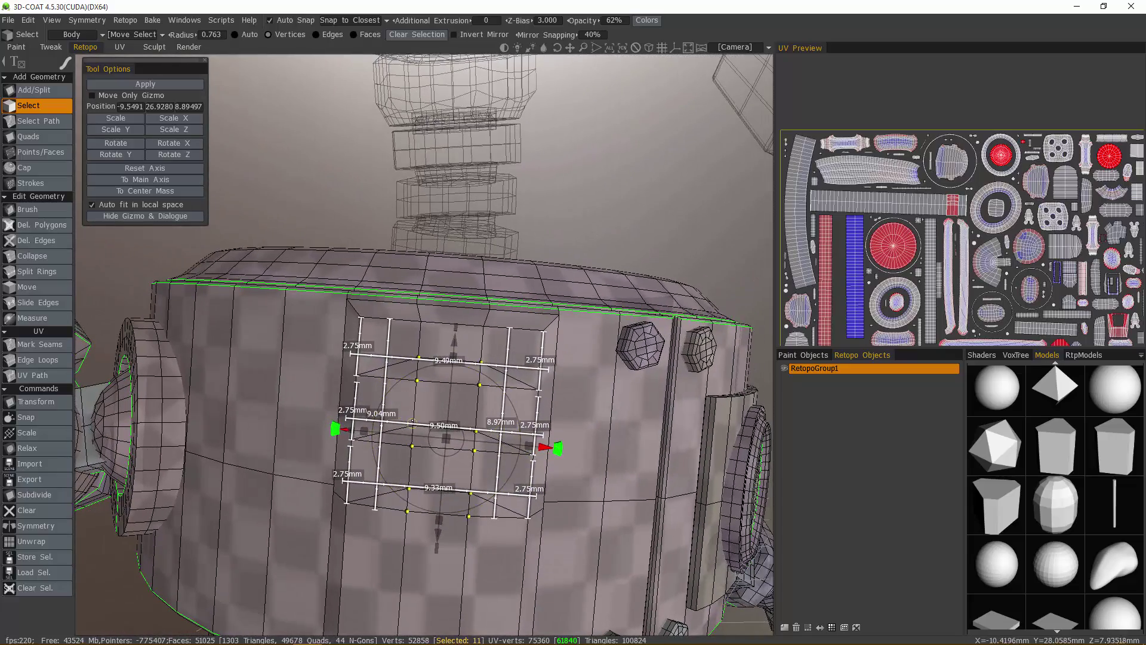
Scale the twelve selected inner vertices outward until they line up with the two vertical measure lines
key(Return)
key(t)
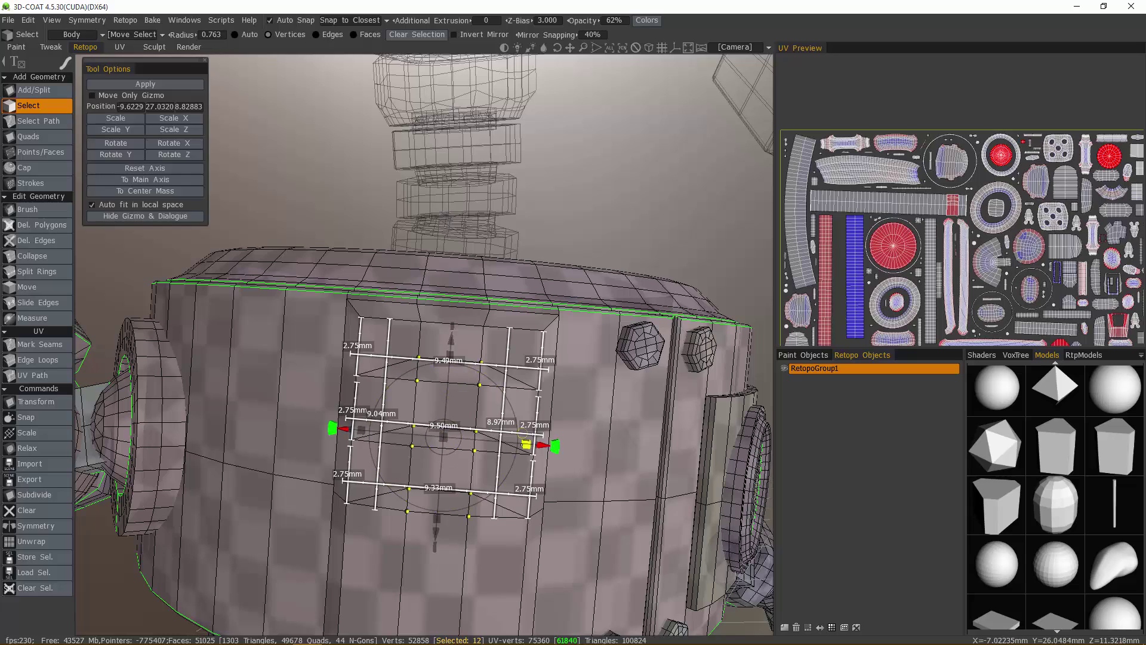
mouse_move(525, 445)
mouse_down()
mouse_move(596, 451)
mouse_move(529, 444)
mouse_up()
middle_drag(548, 534, 538, 385)
key(Escape)
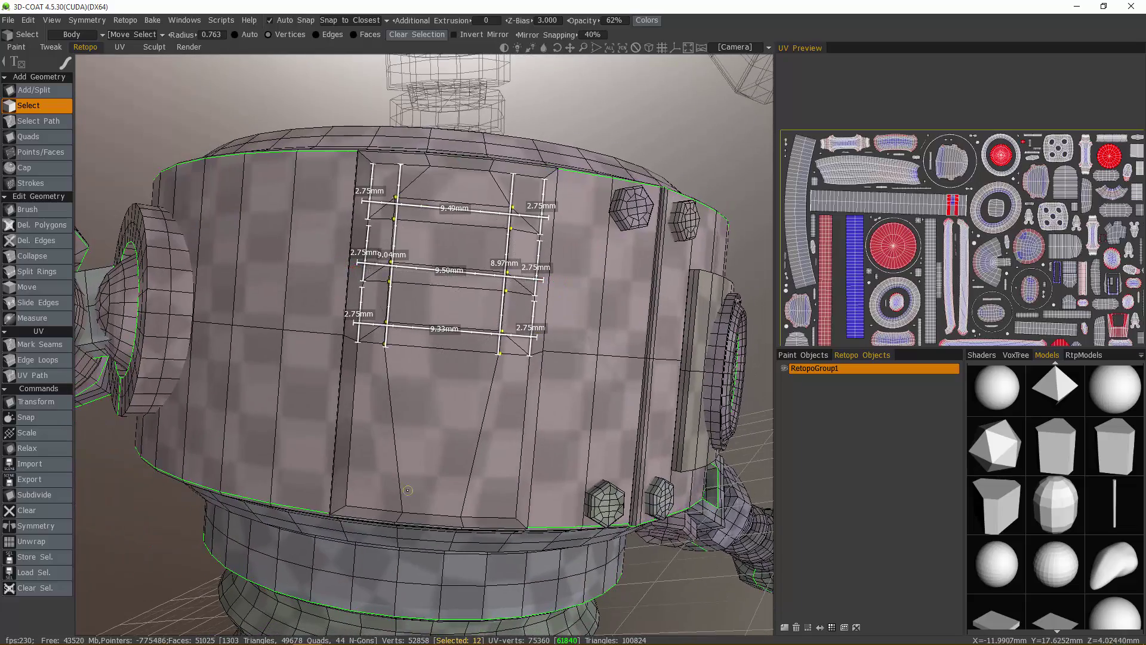
Select the two inner vertices at the panel's bottom edge and scale them outward until they line up with the two vertical measure lines
alt+drag(507, 412, 402, 385)
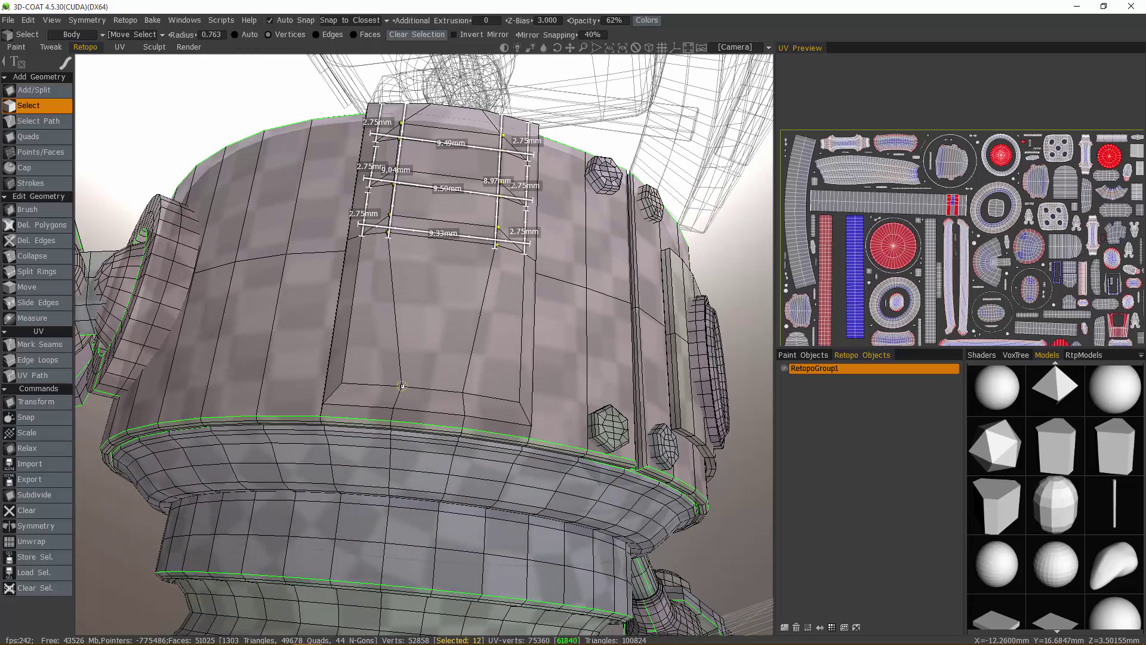
click(455, 392)
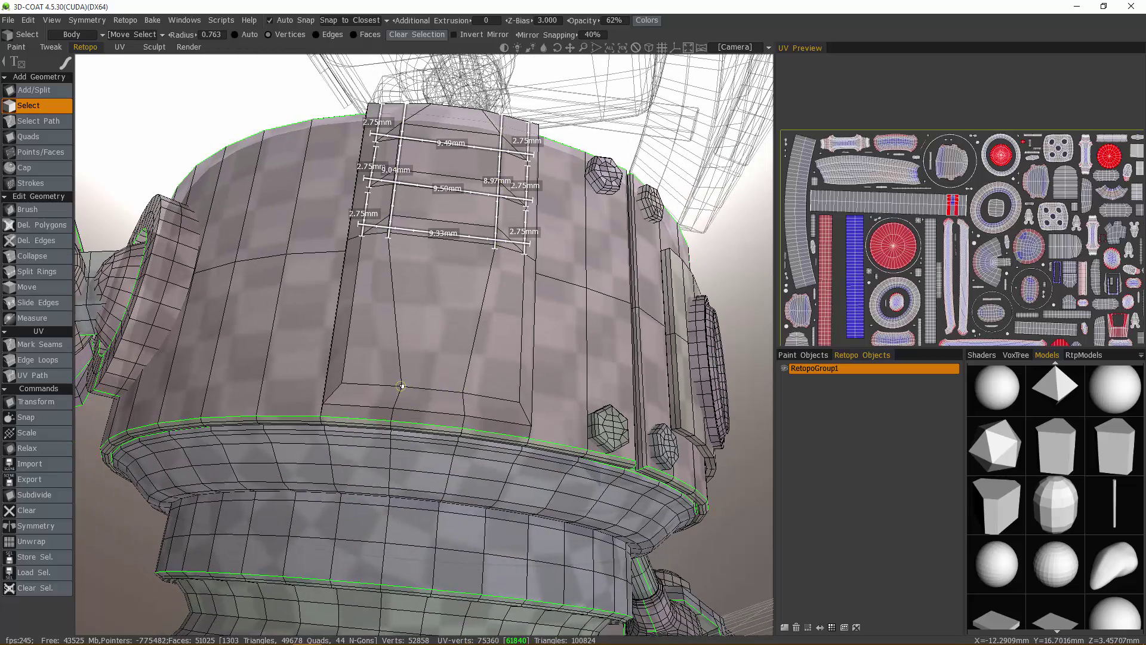
key(t)
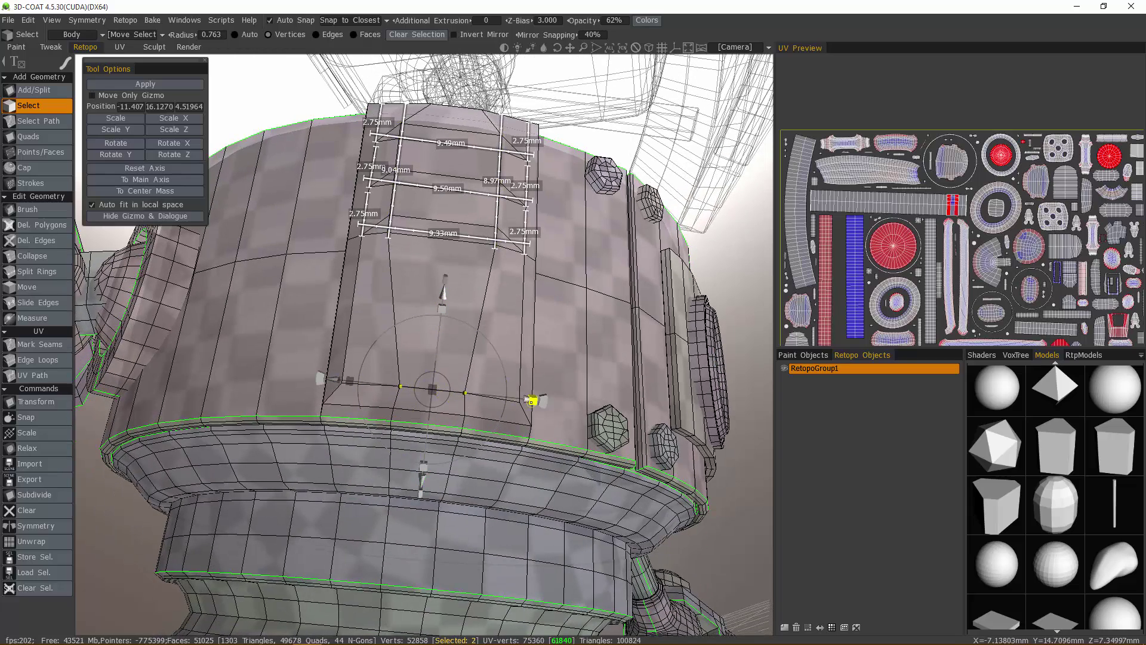
mouse_move(531, 402)
mouse_down()
mouse_move(606, 409)
mouse_move(510, 398)
mouse_up()
alt+drag(524, 400, 493, 288)
key(Escape)
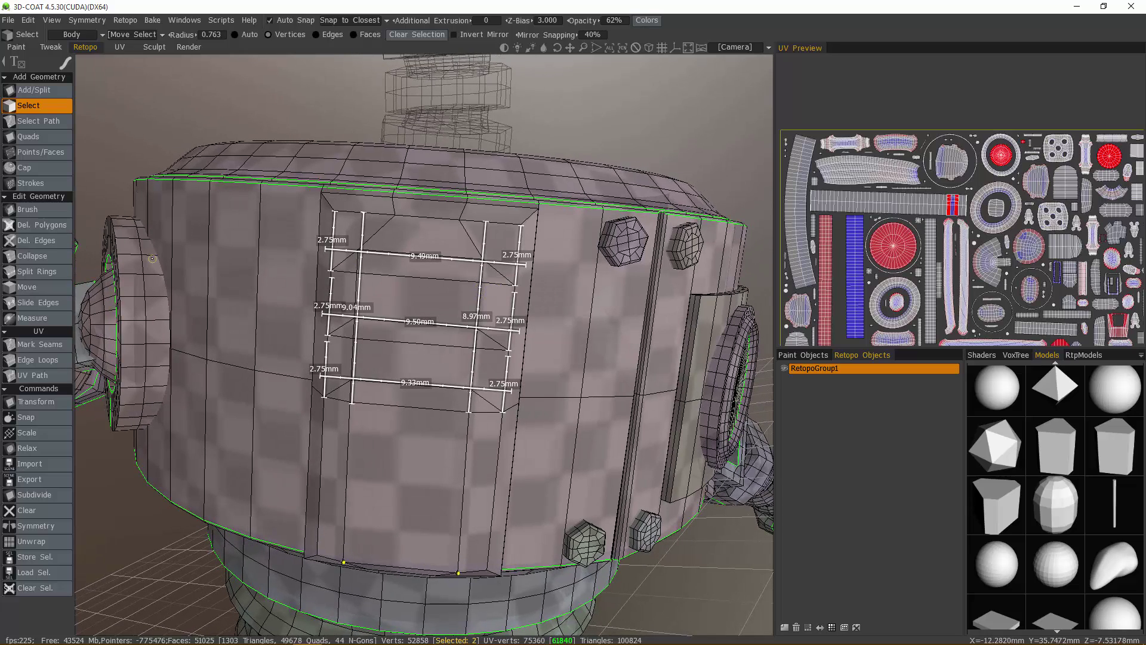
Start saving the measure lines and create a folder named Measure Tool Guides inside StoreData
click(36, 318)
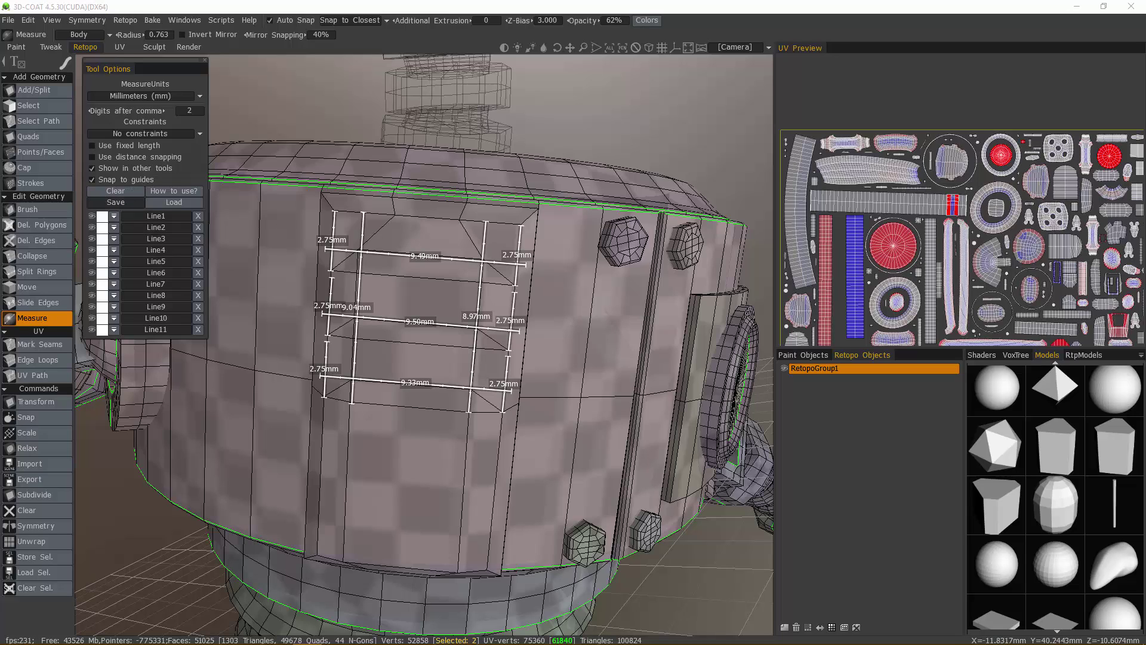
click(115, 202)
click(525, 149)
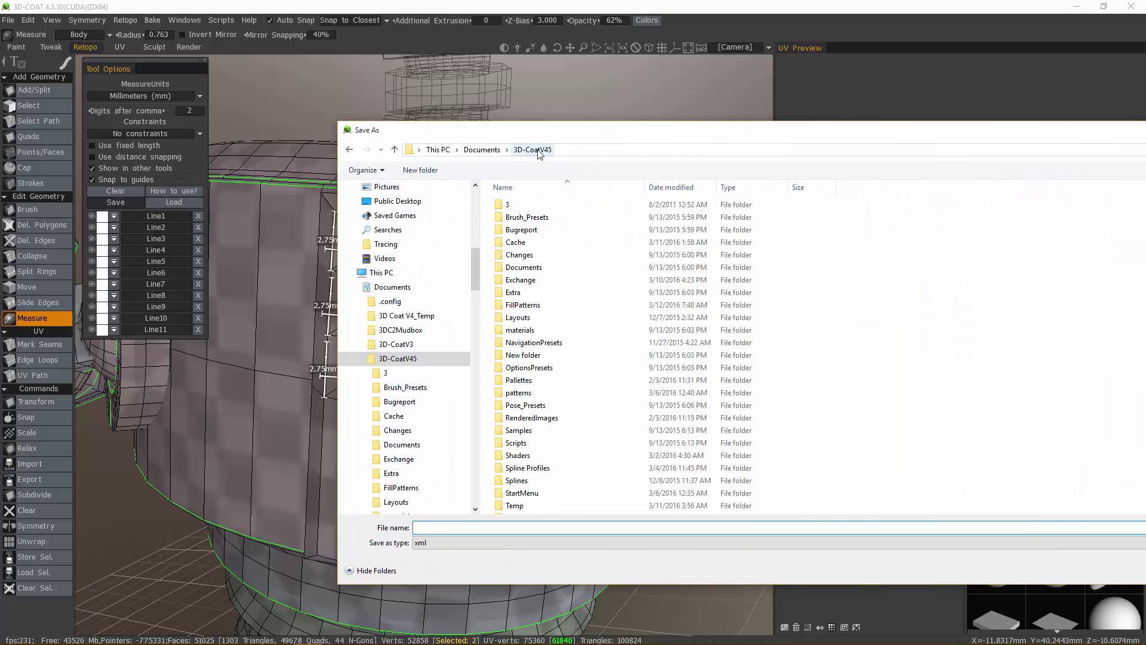
click(178, 170)
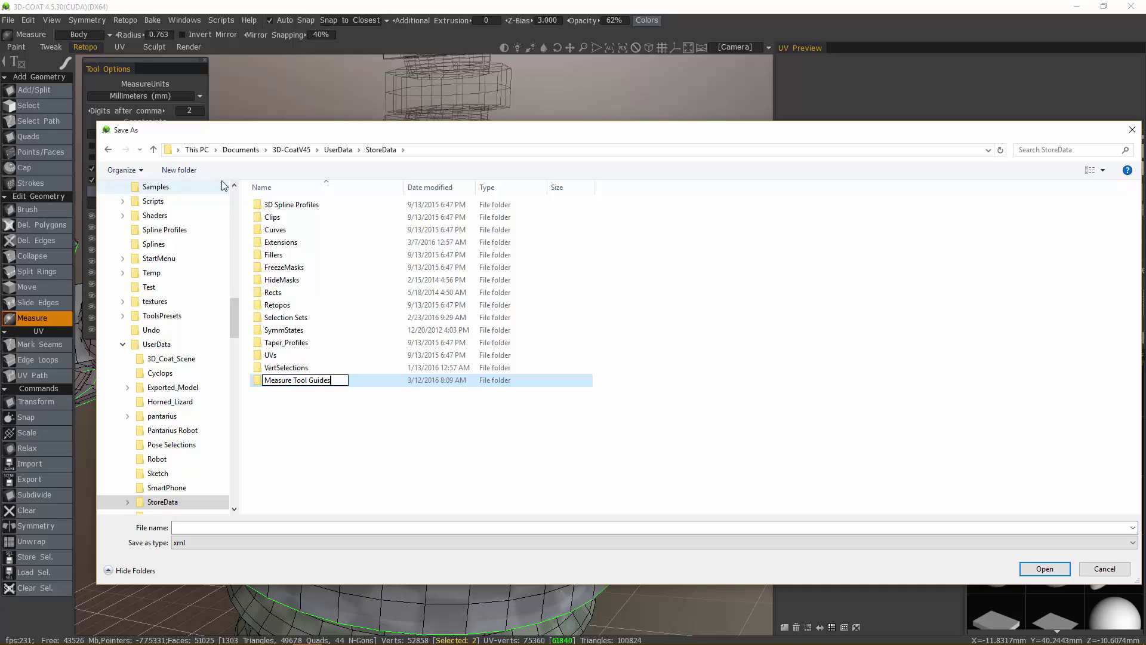
key(Return)
Save the measure lines as RoboMesh_Vents in the Measure Tool Guides folder and clear all the lines from the model
double_click(260, 294)
click(217, 527)
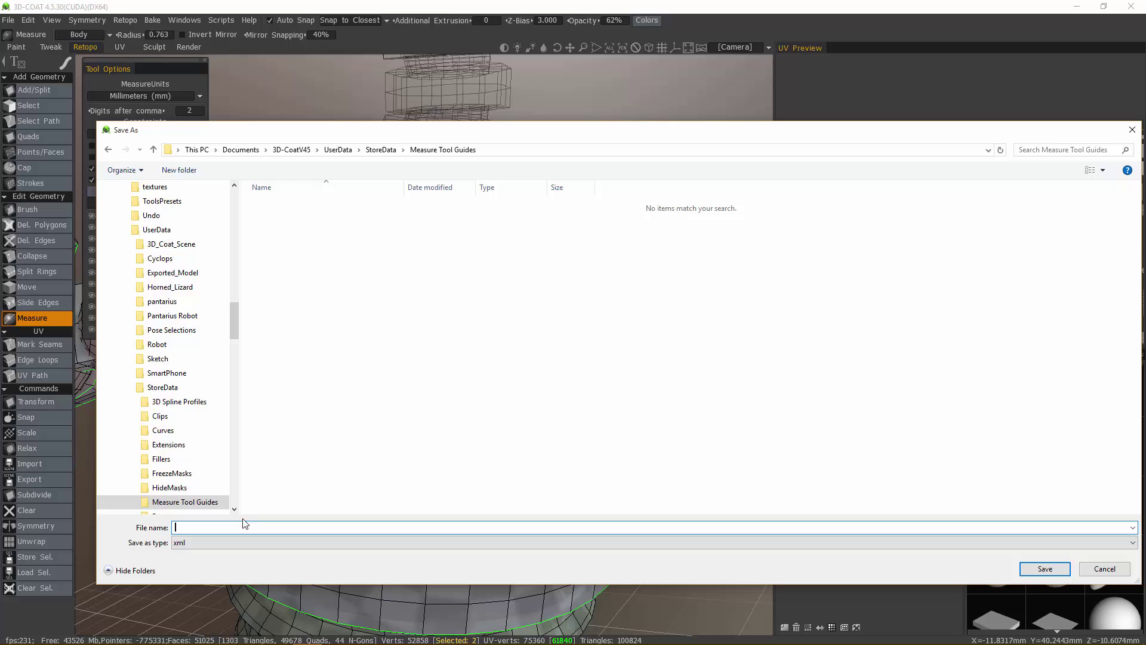
text(RoboMesh_Vents)
key(Return)
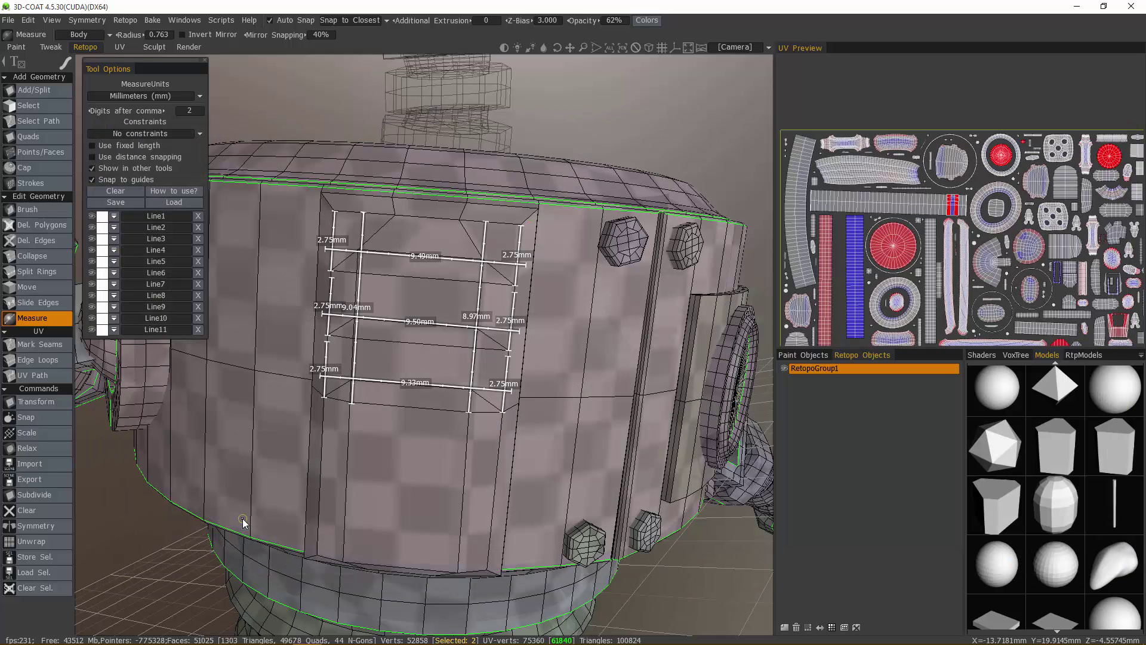
click(108, 192)
alt+drag(253, 291, 227, 296)
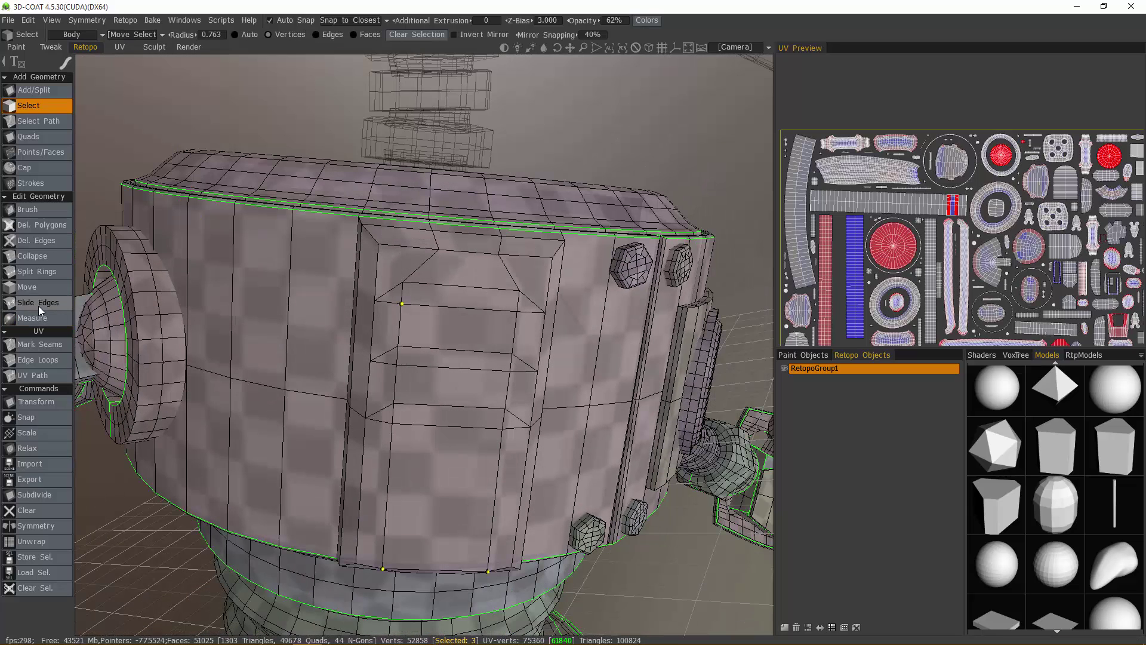
Merge the vents' outer vertices into the panel's left edge with the Move tool
click(39, 289)
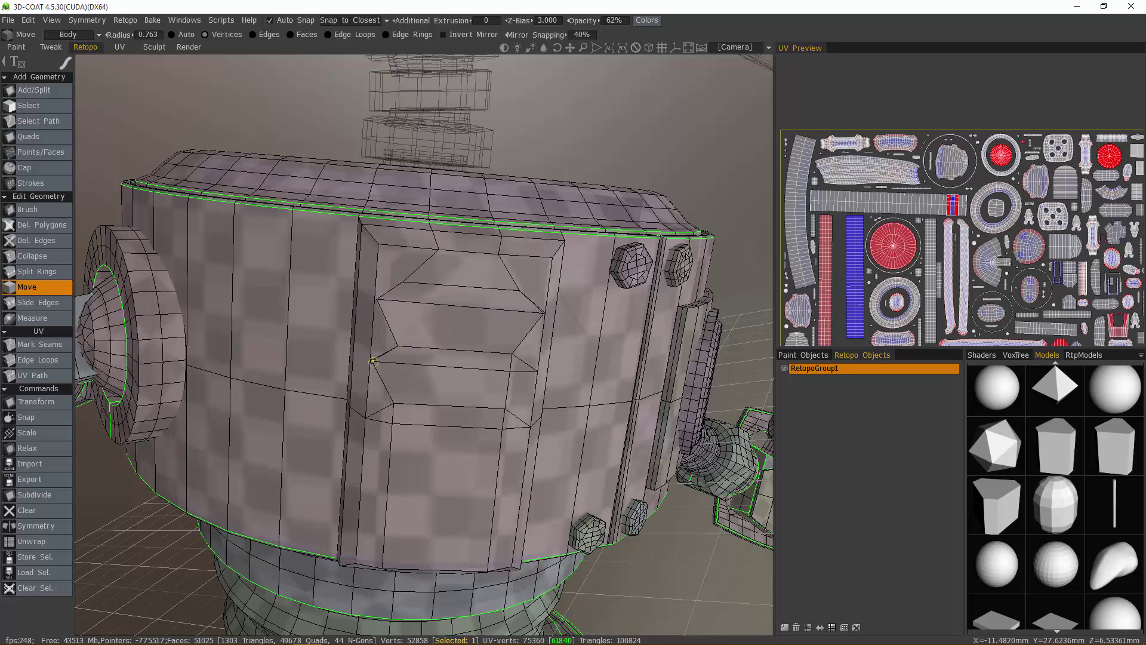
middle_drag(536, 373, 366, 361)
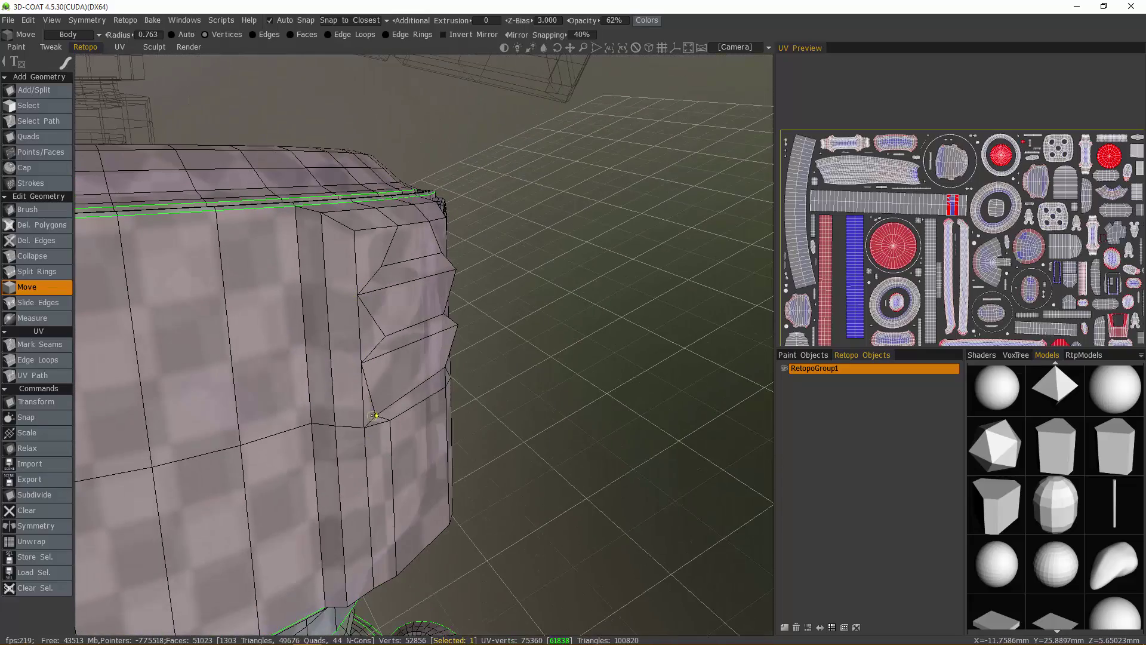
middle_drag(364, 426, 350, 333)
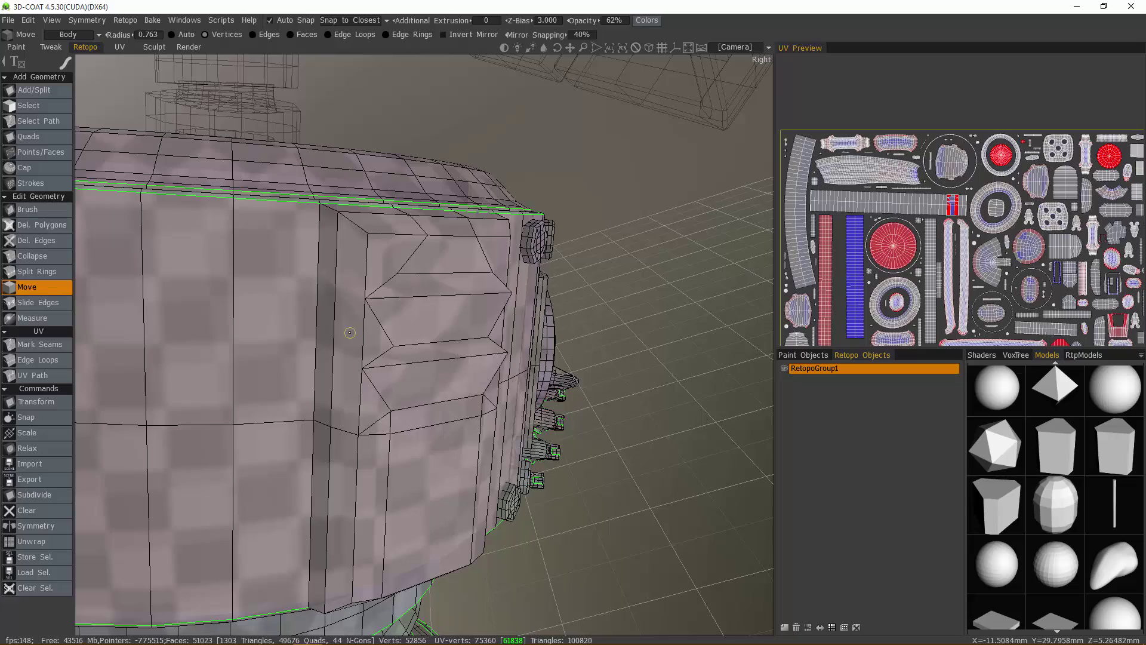
drag(390, 433, 359, 434)
Merge the vents' outer vertices on the opposite side into the panel's right edge
middle_drag(360, 434, 495, 422)
drag(494, 422, 526, 421)
middle_drag(497, 441, 525, 430)
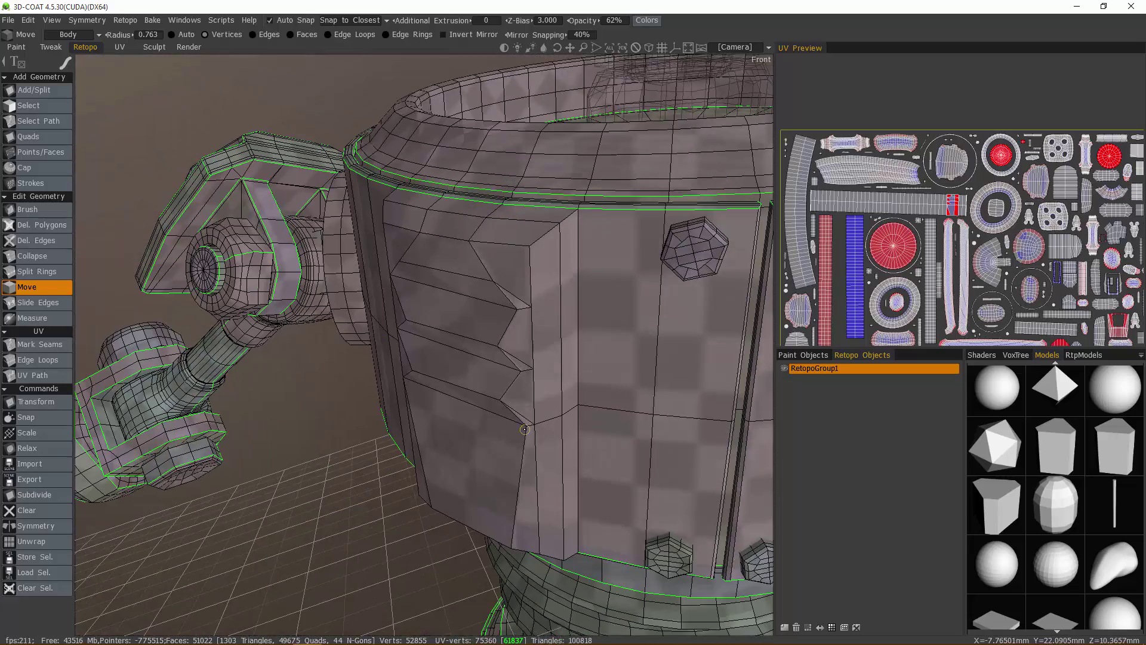
middle_drag(539, 354, 558, 370)
drag(580, 352, 595, 348)
middle_drag(567, 350, 469, 346)
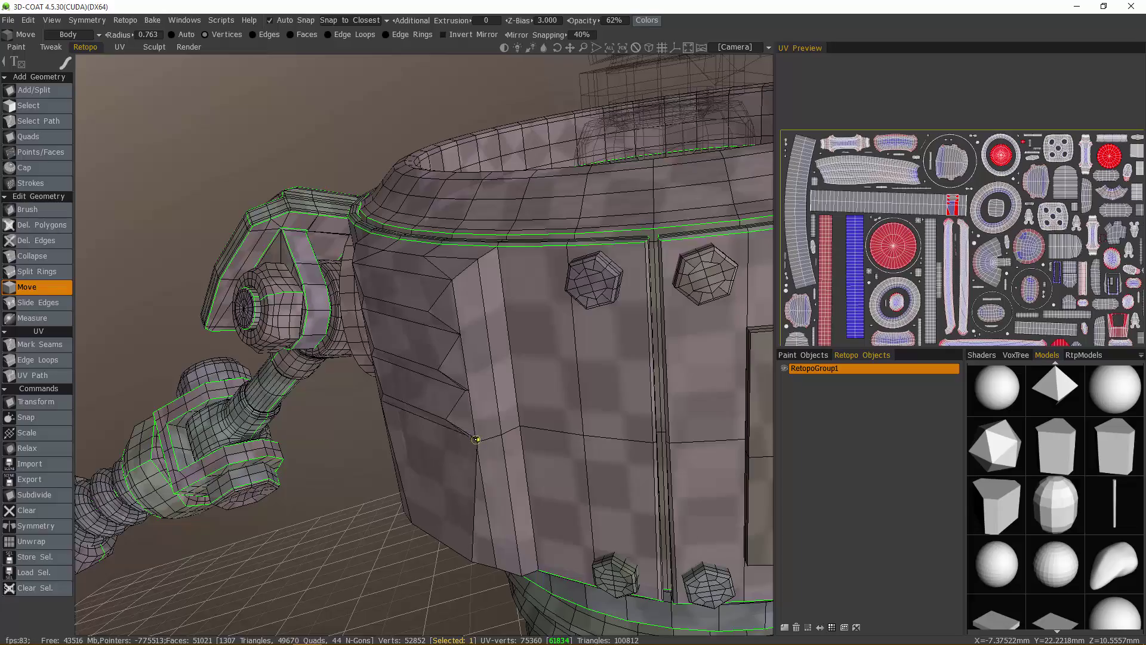
Merge the extra vertices at the panel's bottom edge into its lower corners
middle_drag(475, 439, 241, 495)
scroll(336, 336, up, 5)
scroll(311, 324, down, 5)
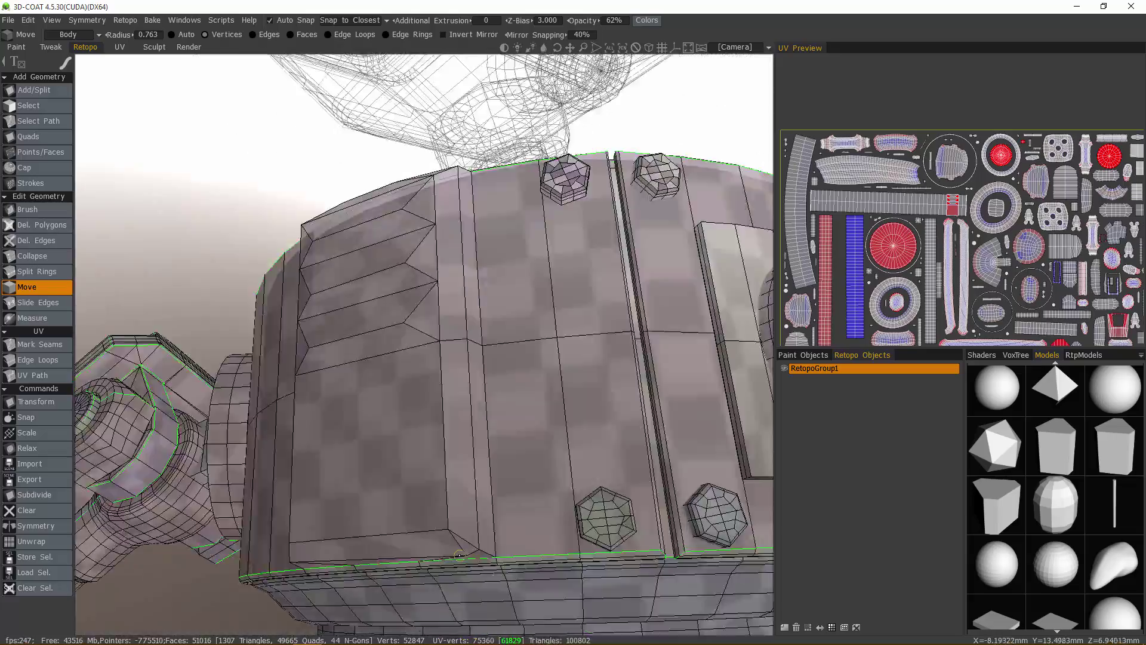
middle_drag(459, 555, 464, 562)
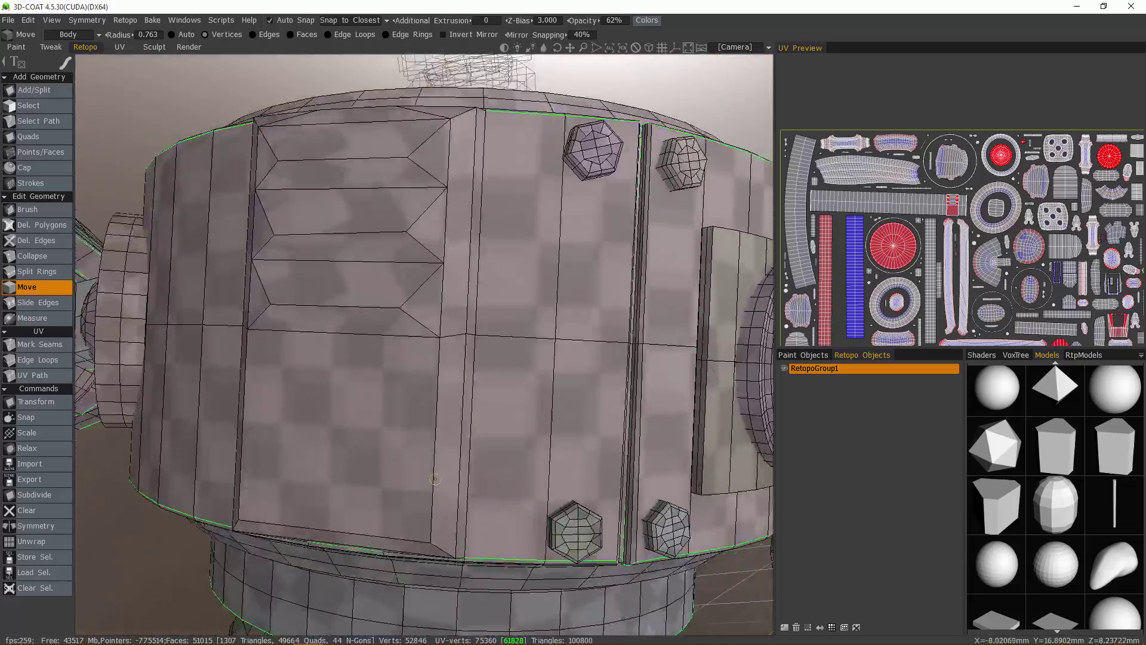
Merge the extra vertices above the top vent into the panel's upper corners
middle_drag(334, 382, 376, 266)
middle_drag(354, 227, 449, 181)
drag(518, 190, 529, 173)
middle_drag(477, 359, 144, 135)
scroll(507, 298, down, 3)
click(36, 106)
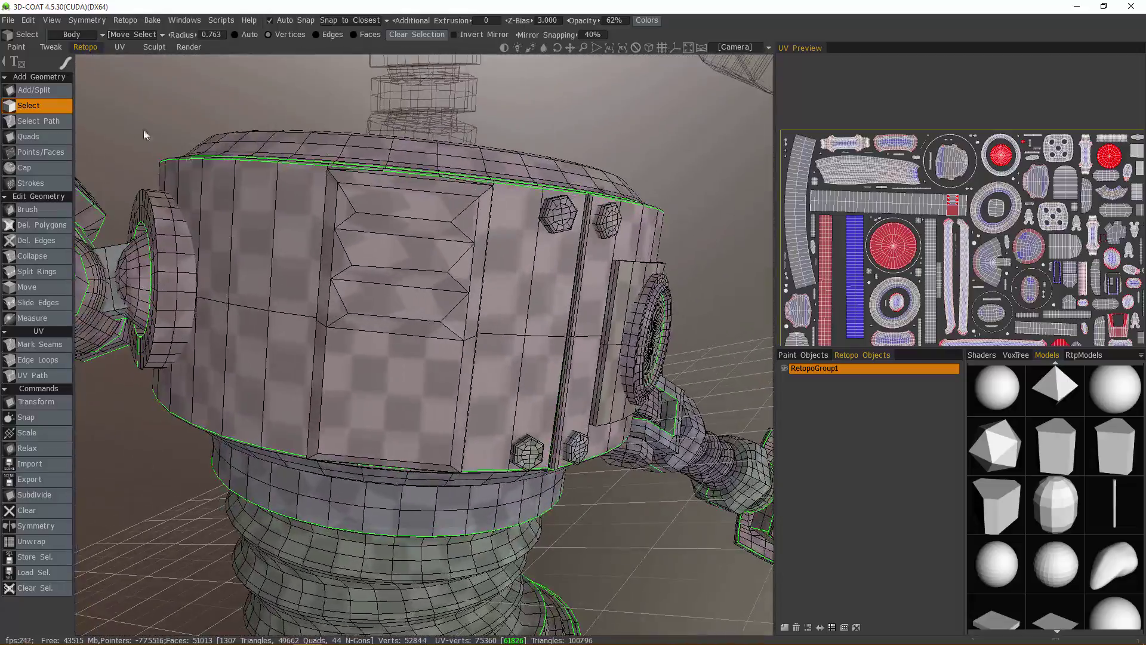
click(44, 90)
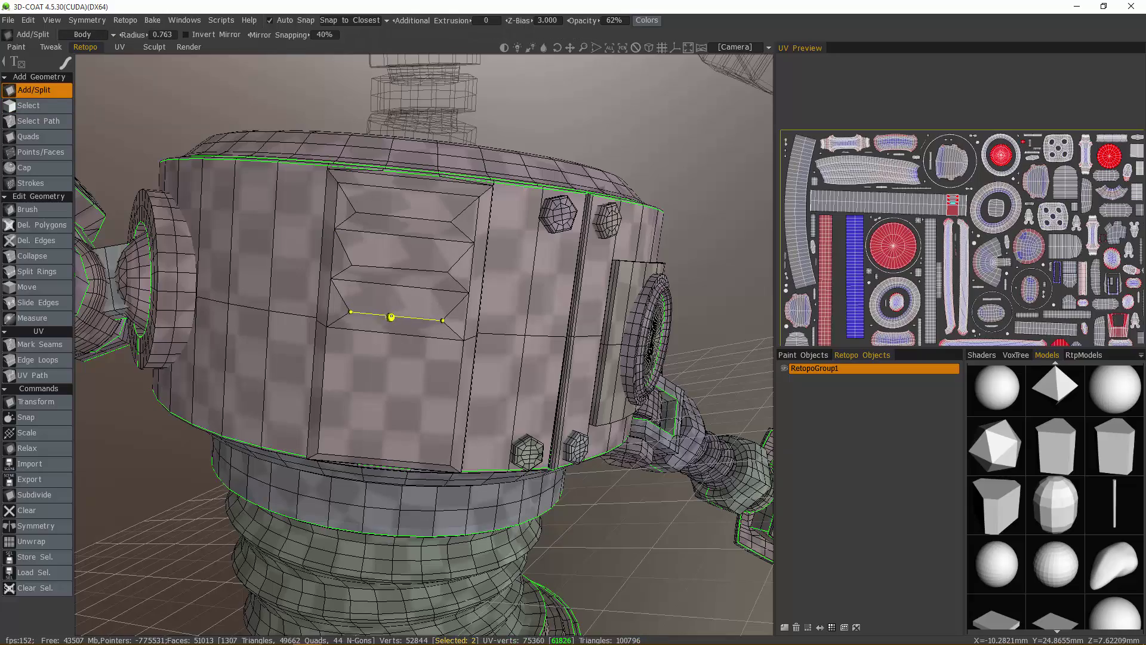
middle_drag(383, 286, 377, 285)
mouse_move(349, 262)
alt+mouse_down()
mouse_move(525, 394)
mouse_move(535, 363)
mouse_move(391, 299)
mouse_move(357, 263)
alt+mouse_up()
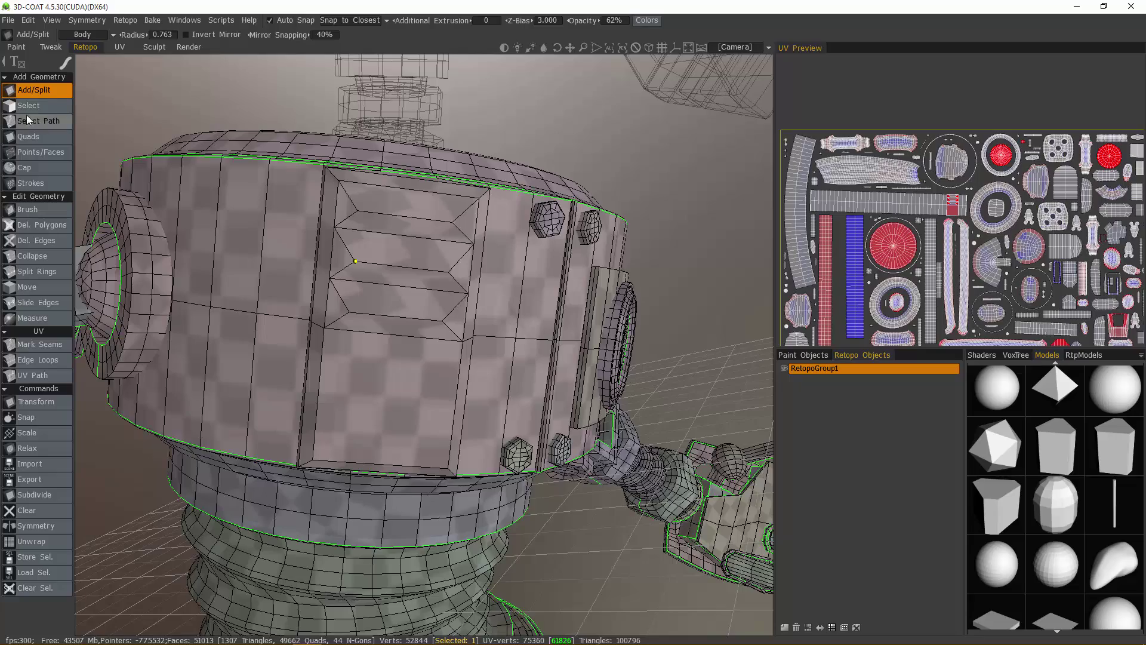
Select the thin trapezoid face of each of the three vents with the Select tool in Faces mode
click(28, 106)
alt+drag(149, 151, 239, 203)
click(407, 247)
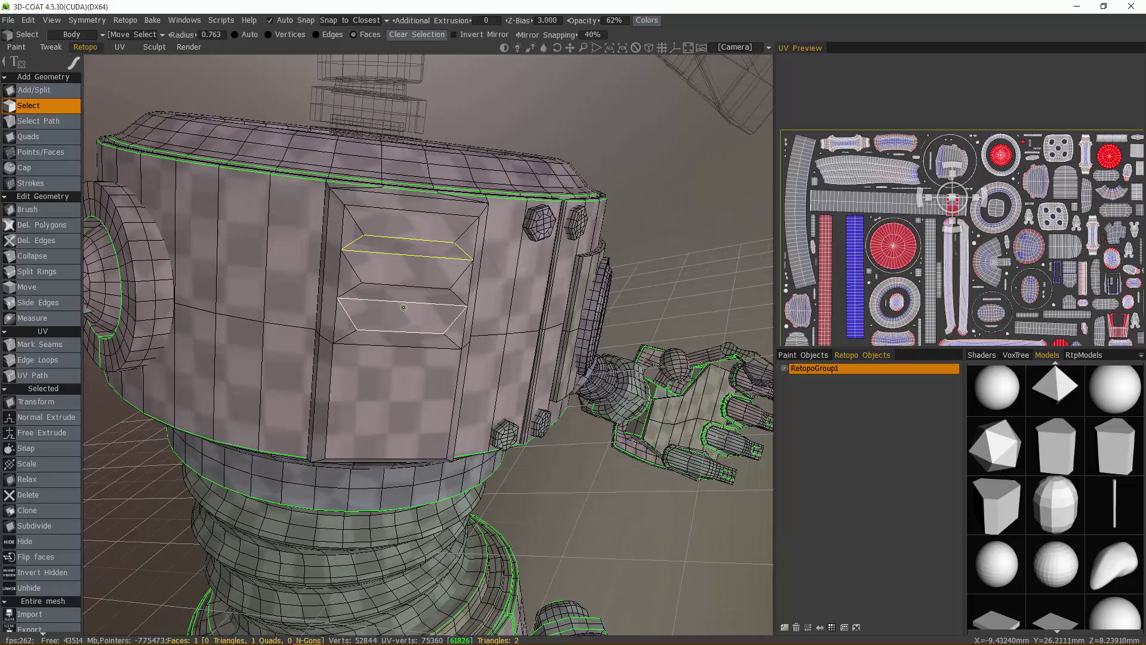
click(405, 339)
alt+drag(418, 338, 676, 332)
Extrude the three selected vent faces inward with the transform gizmo
key(t)
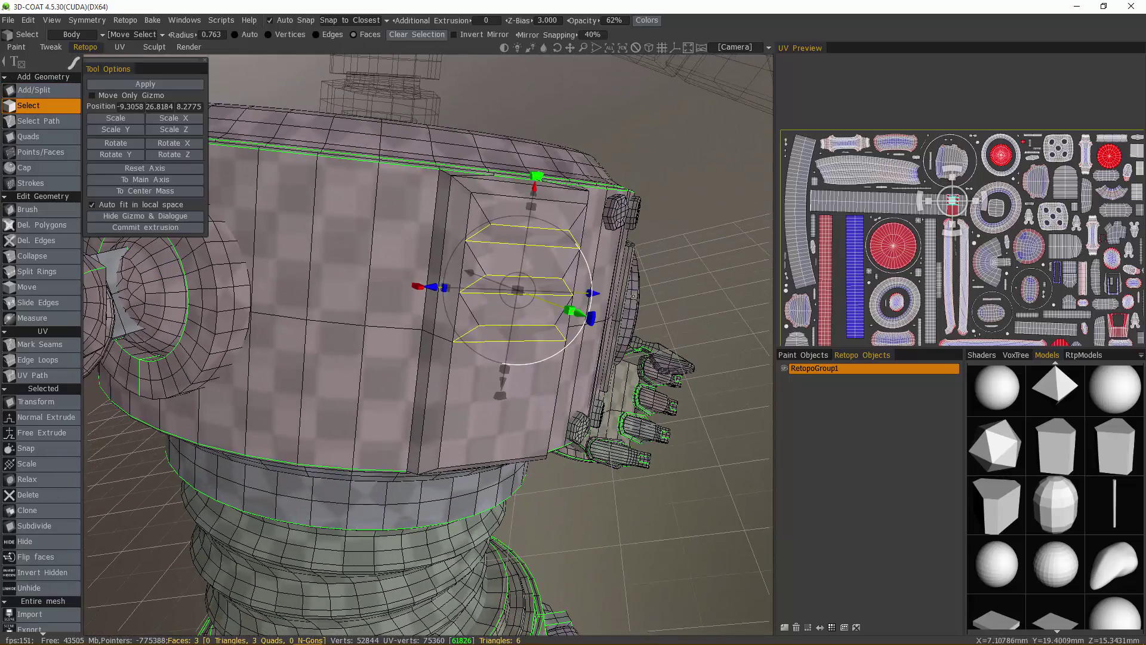
alt+drag(466, 310, 563, 264)
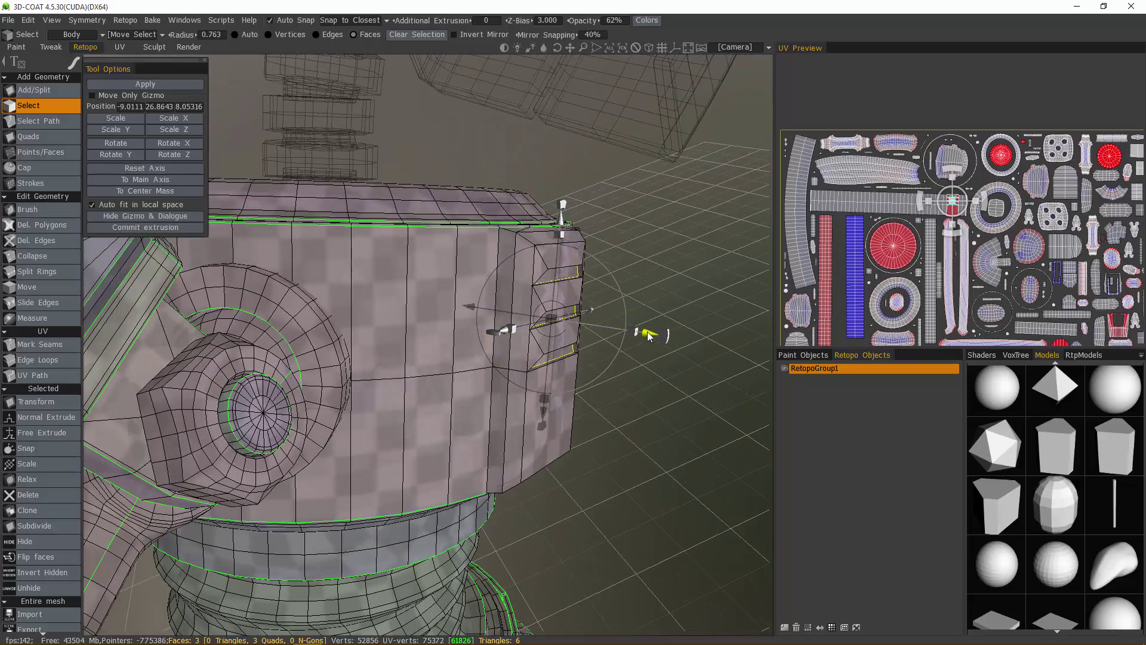
alt+drag(647, 336, 686, 316)
alt+drag(691, 248, 597, 269)
key(Escape)
Select the short horizontal ridge edge of each of the three vents in Edges mode
alt+drag(369, 307, 383, 236)
click(325, 34)
click(467, 287)
alt+drag(431, 326, 477, 325)
shift+click(481, 322)
shift+click(476, 379)
alt+drag(328, 293, 439, 292)
Try to move the selected vent edges inward and align the transform gizmo to the main axis
key(t)
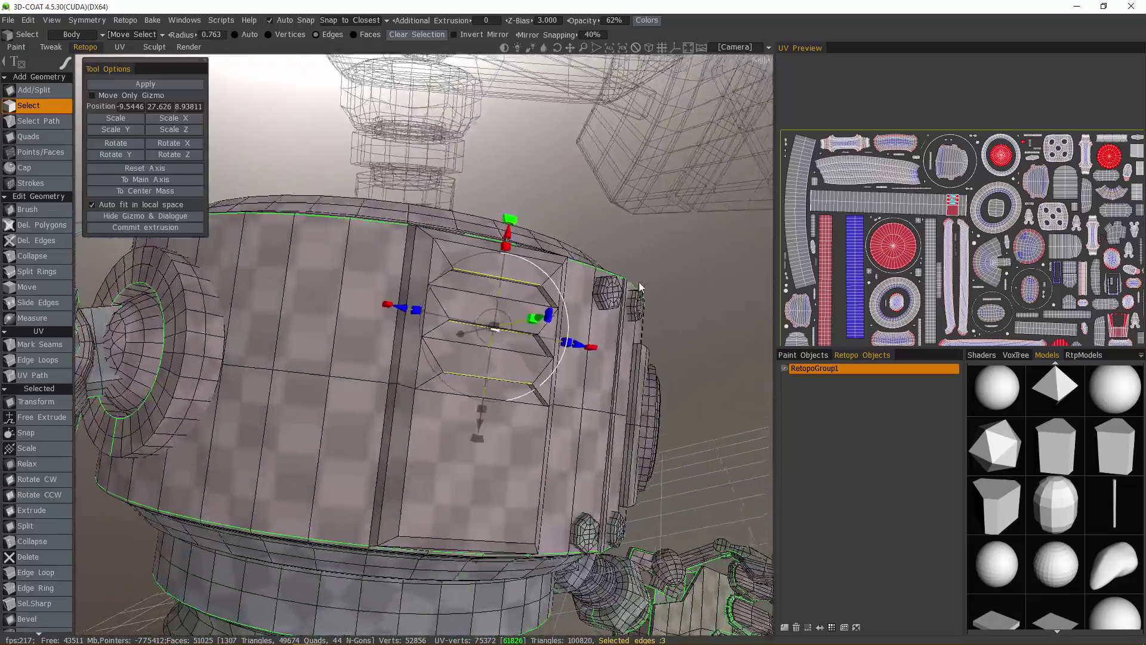
alt+drag(639, 287, 454, 281)
click(145, 180)
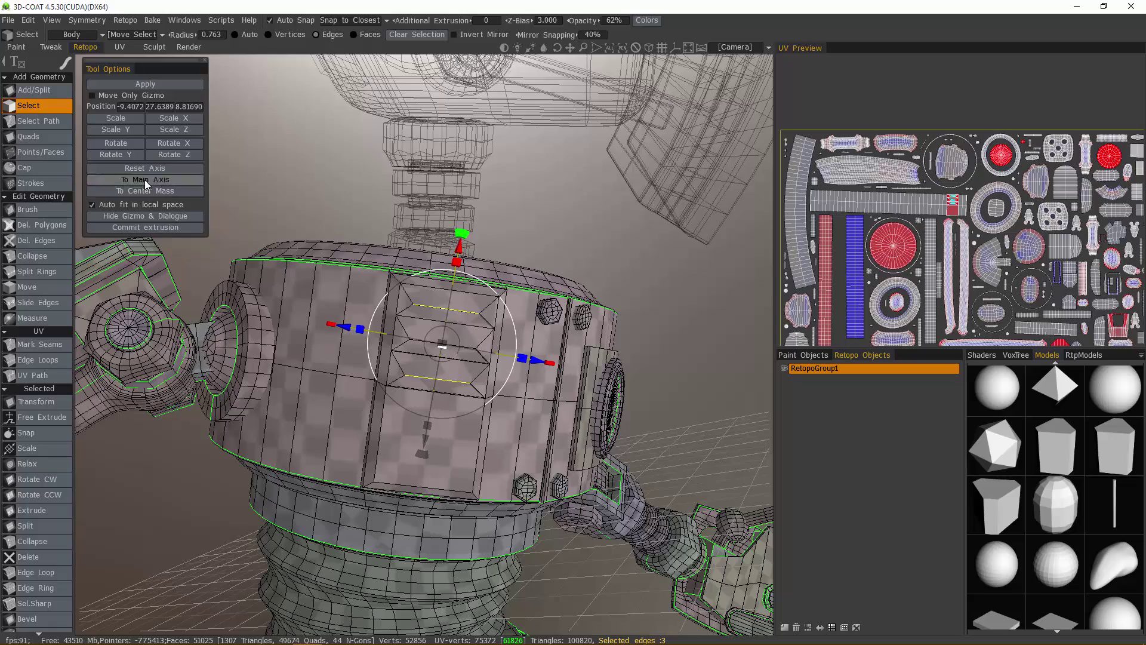
alt+right_drag(427, 266, 483, 270)
key(Escape)
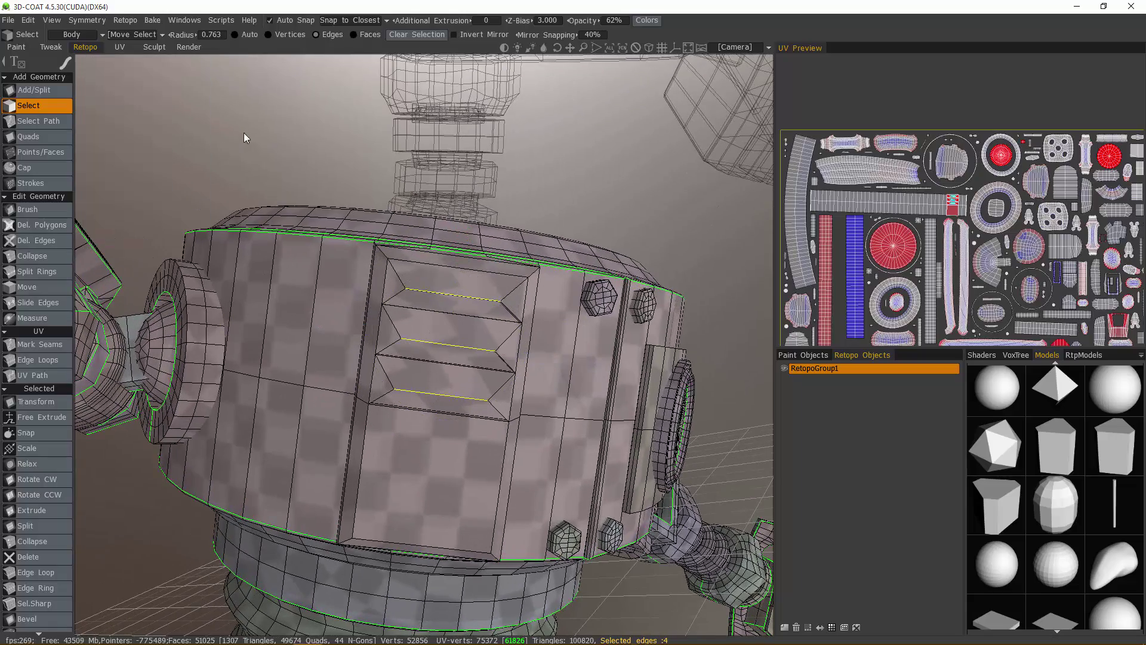
Move the selected vent edges outward and slightly downward so they overhang the recessed faces
key(t)
alt+drag(487, 305, 686, 358)
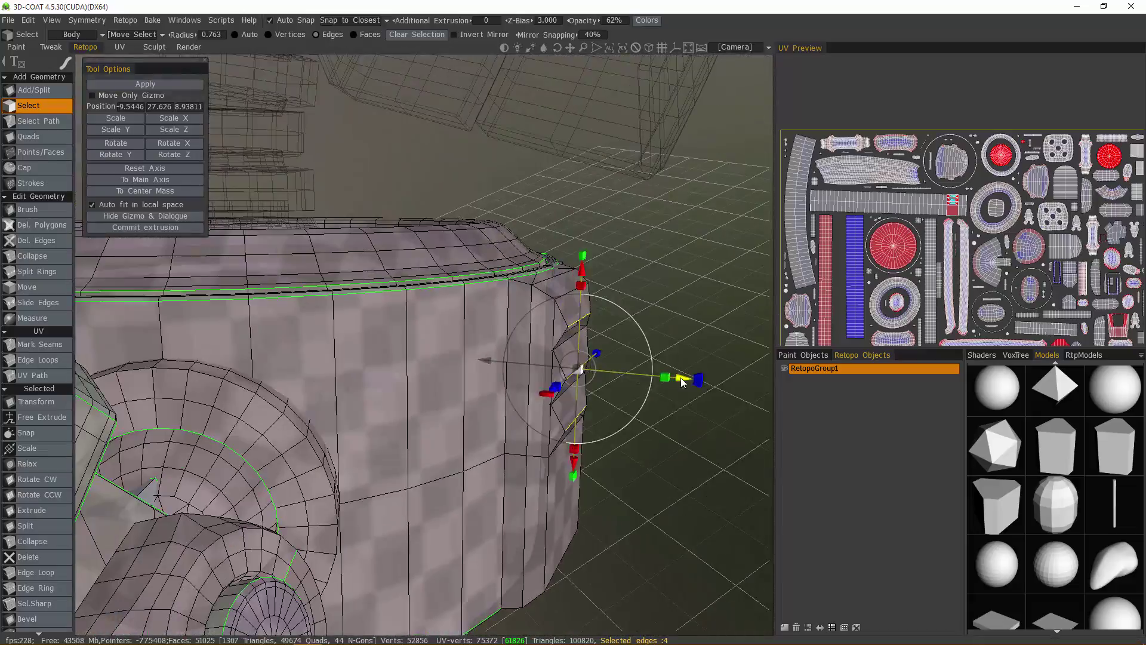
alt+drag(591, 285, 534, 179)
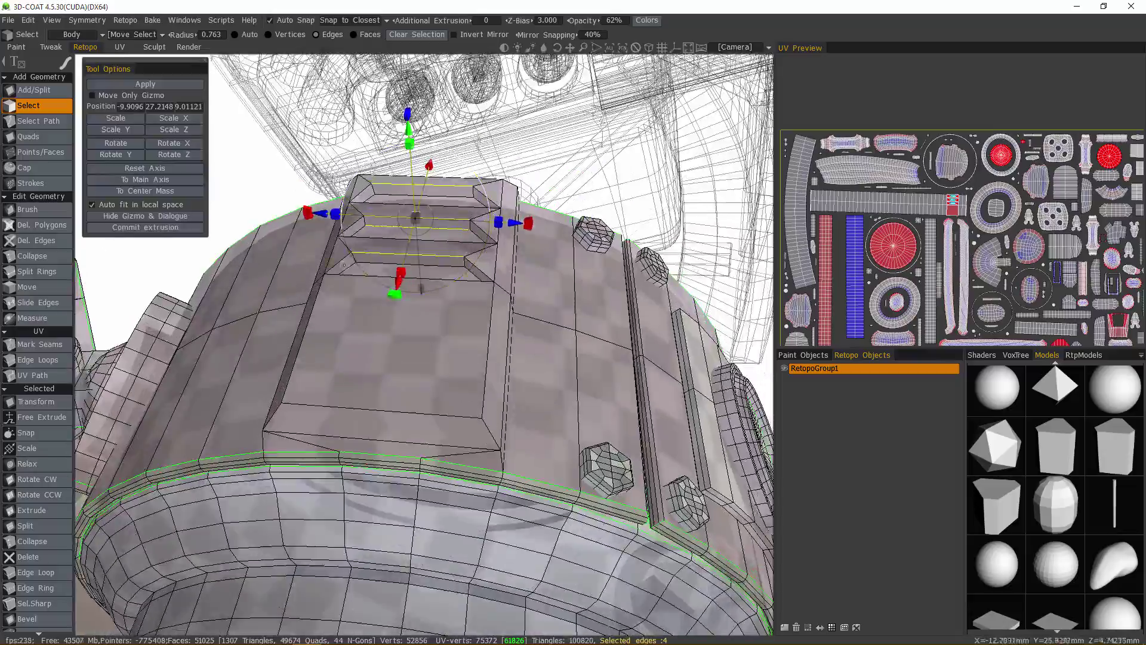
key(Escape)
alt+drag(262, 143, 339, 242)
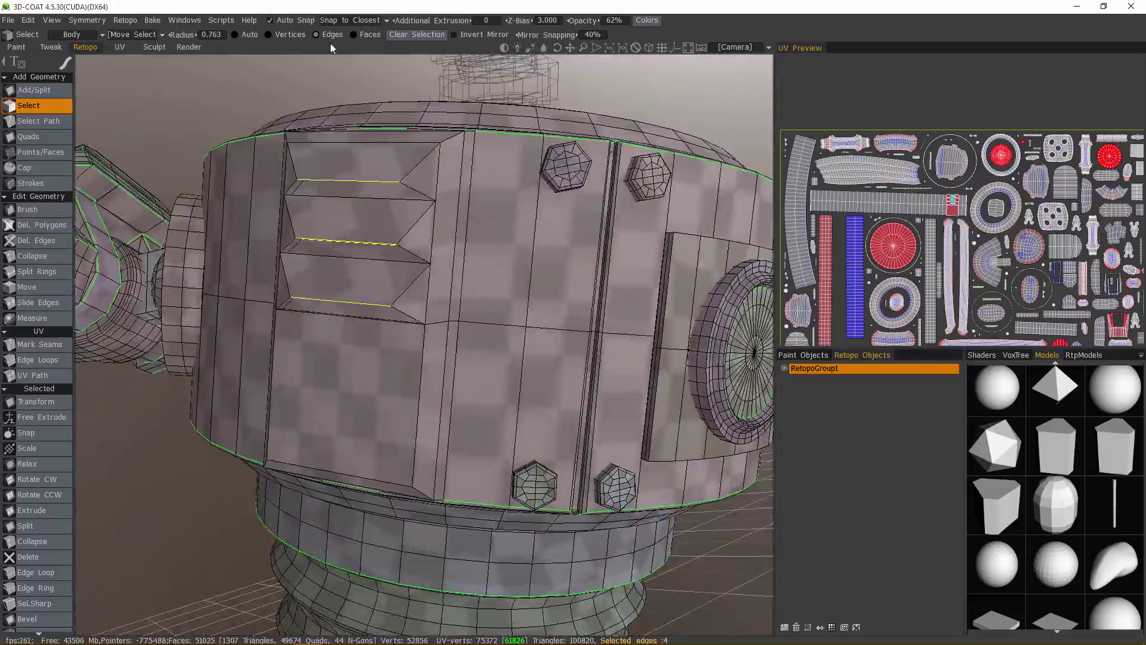
Switch to Faces mode and select the thin underside face of each of the three vents
click(365, 35)
alt+drag(352, 119, 258, 72)
key(Escape)
click(373, 198)
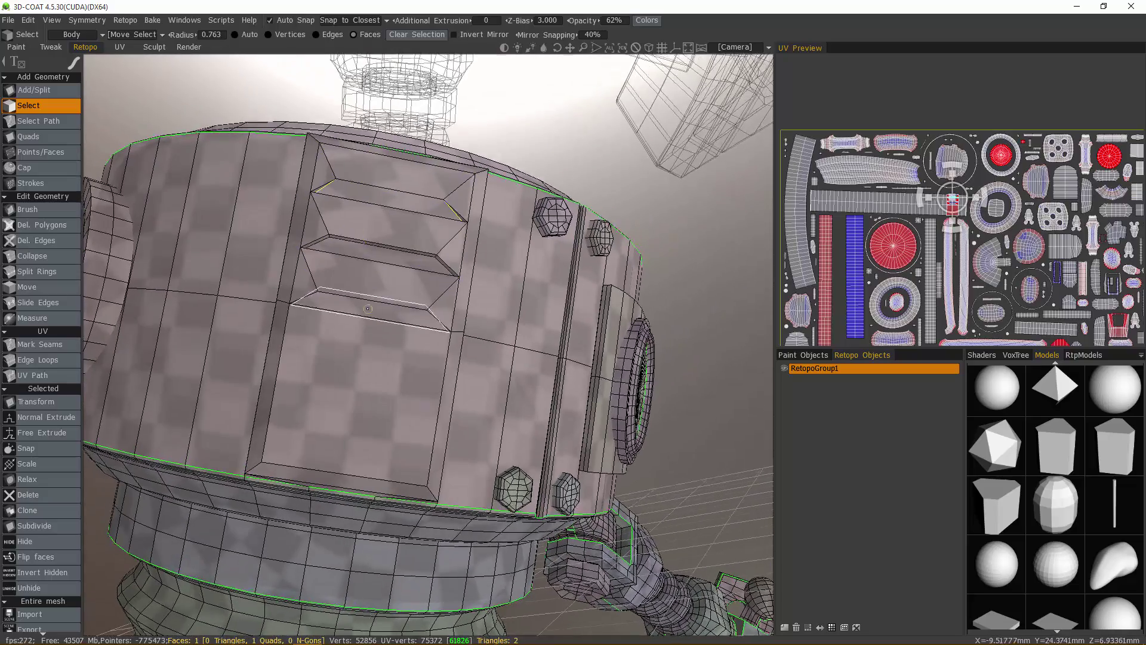
alt+drag(373, 197, 311, 227)
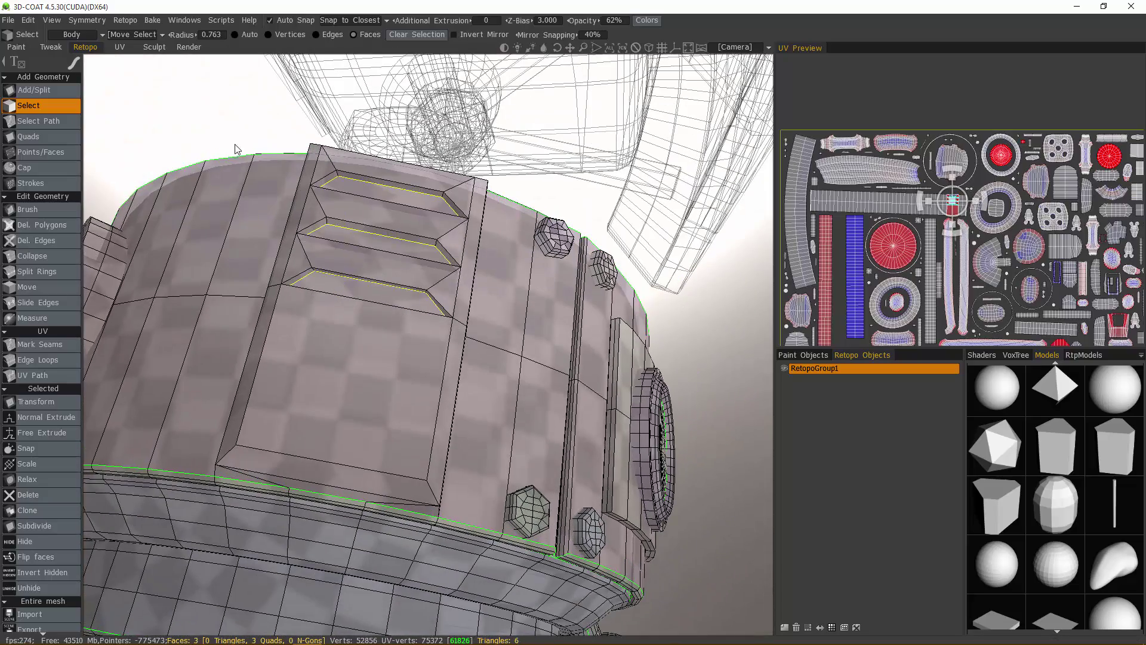
Move the three selected underside faces with the transform gizmo to adjust the vent openings
key(t)
alt+drag(238, 149, 382, 178)
alt+drag(537, 238, 351, 341)
key(Escape)
alt+right_drag(360, 453, 370, 287)
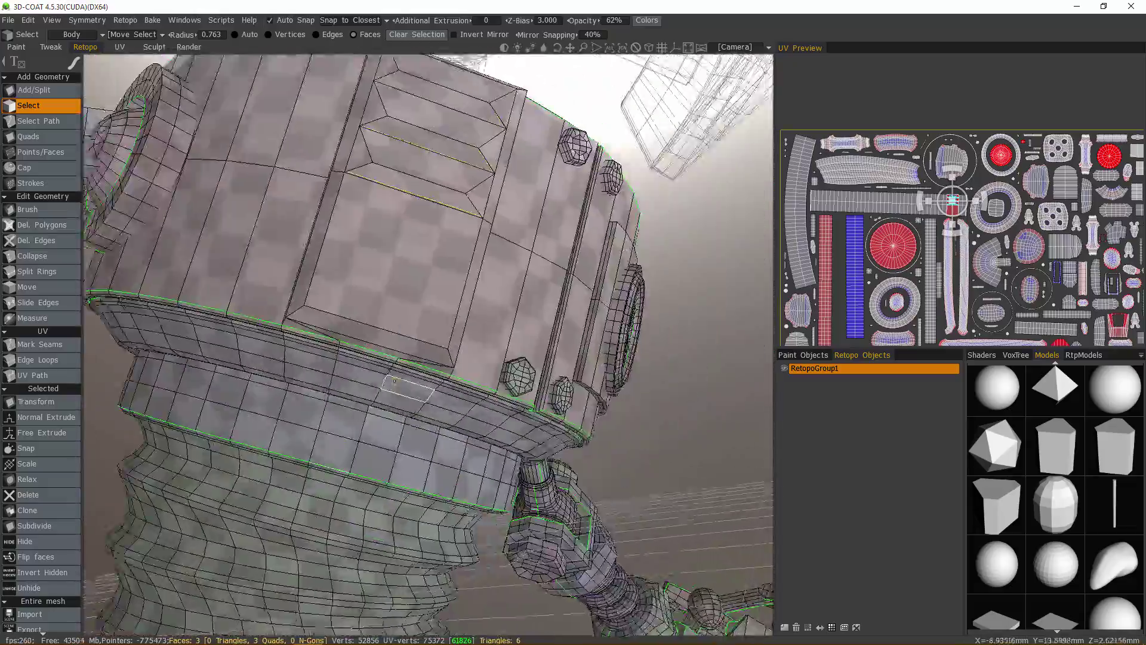
Select the panel's large lower face and inset it with Free Extrude by scaling it evenly inward
alt+drag(370, 287, 588, 393)
click(425, 264)
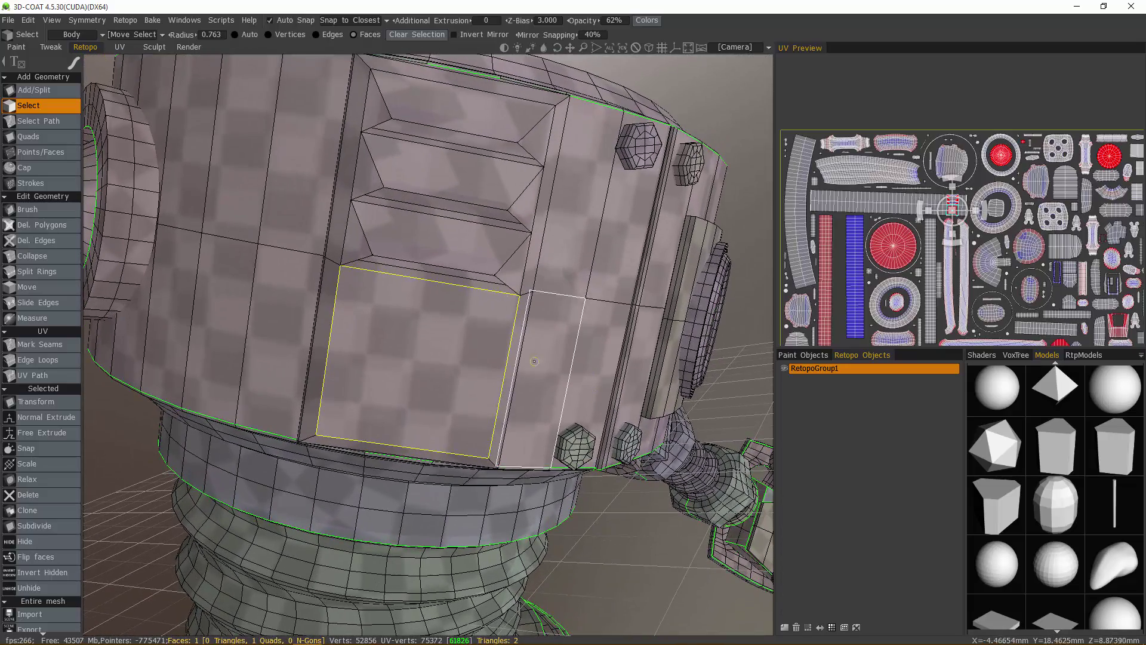
click(43, 433)
alt+right_drag(239, 358, 335, 334)
alt+drag(334, 334, 351, 323)
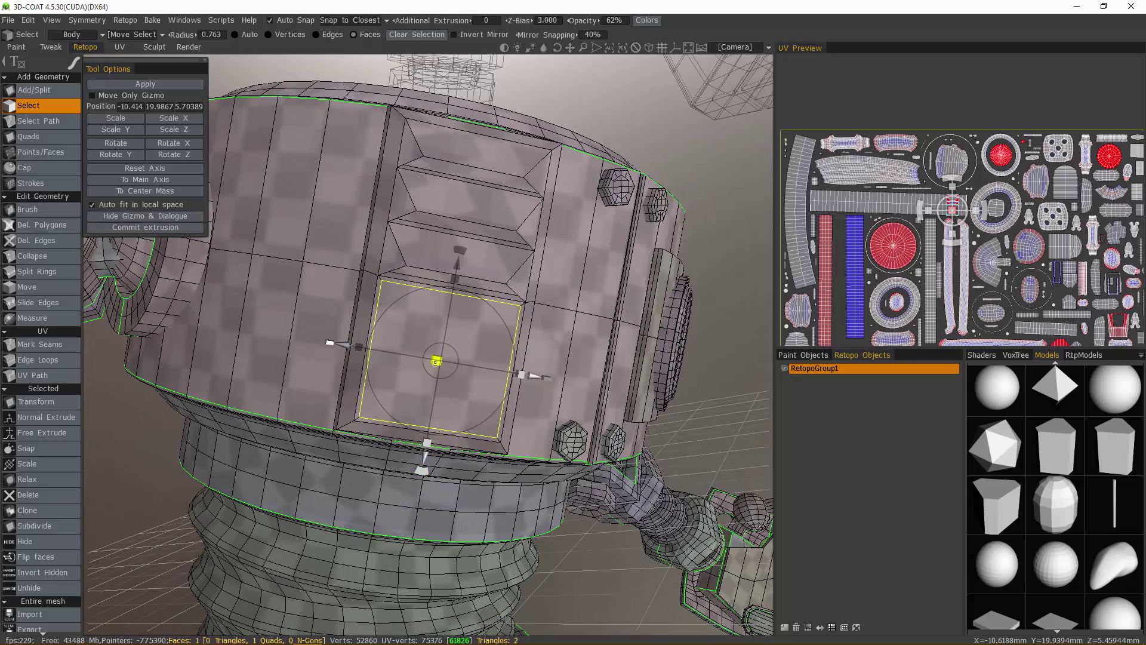
alt+right_drag(436, 362, 486, 358)
alt+drag(486, 358, 462, 375)
key(Return)
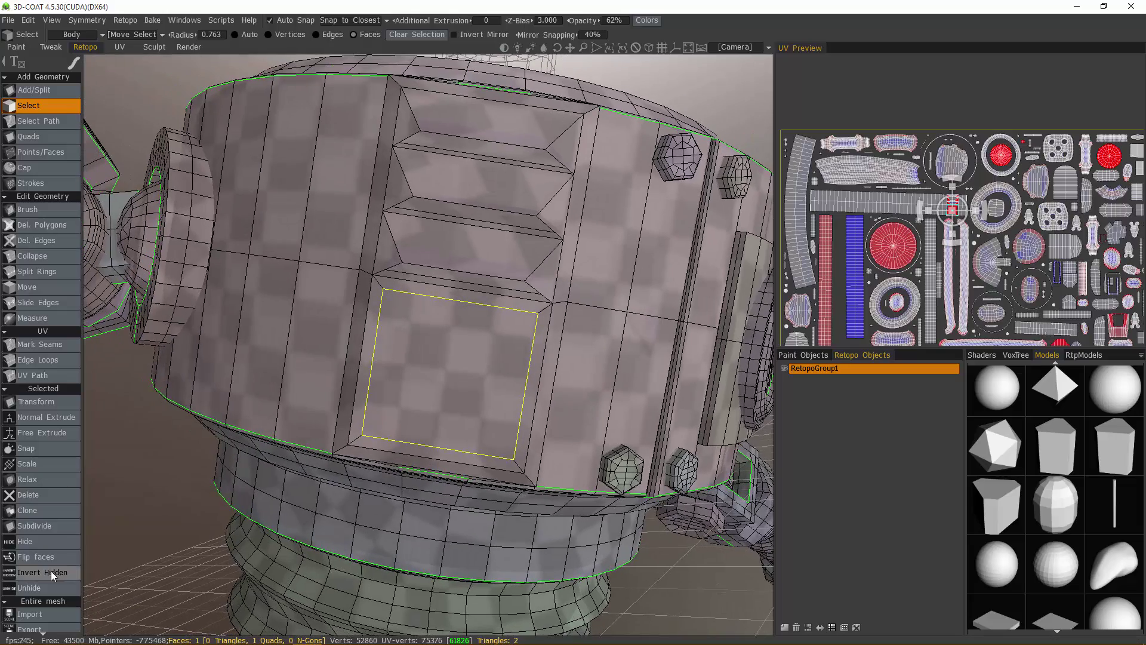
Switch to Edges mode and bevel the four border edges of the inset lower face with a bevel size of 0.800
scroll(54, 574, down, 3)
click(316, 36)
alt+drag(197, 441, 215, 440)
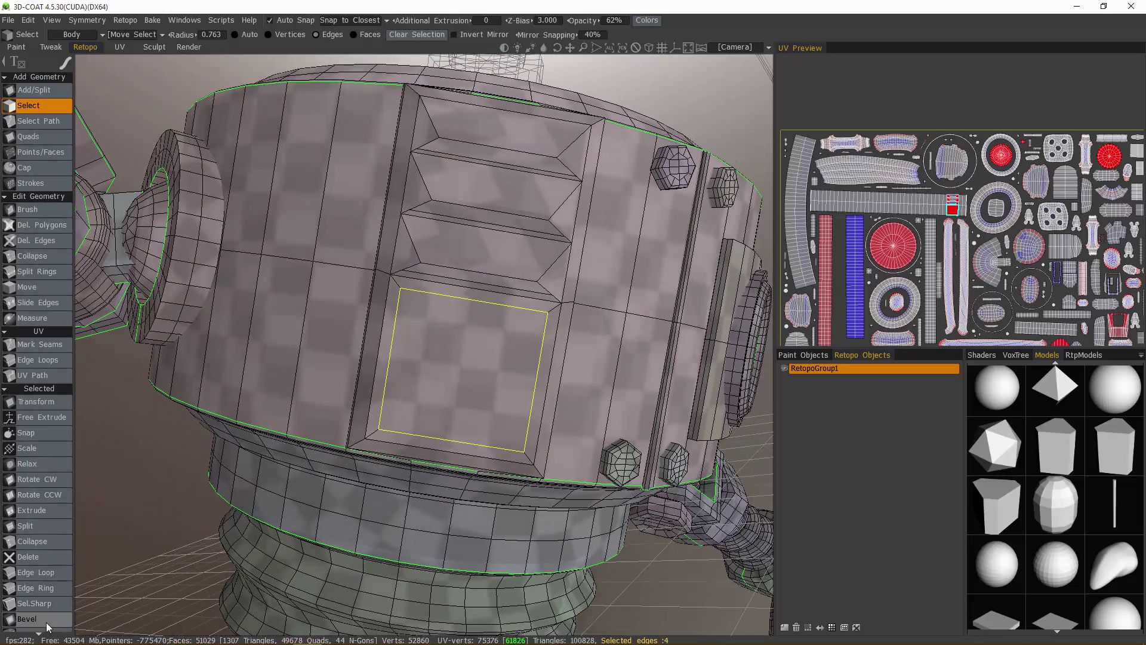
click(36, 619)
alt+drag(279, 250, 298, 248)
alt+drag(650, 151, 667, 147)
drag(693, 101, 688, 101)
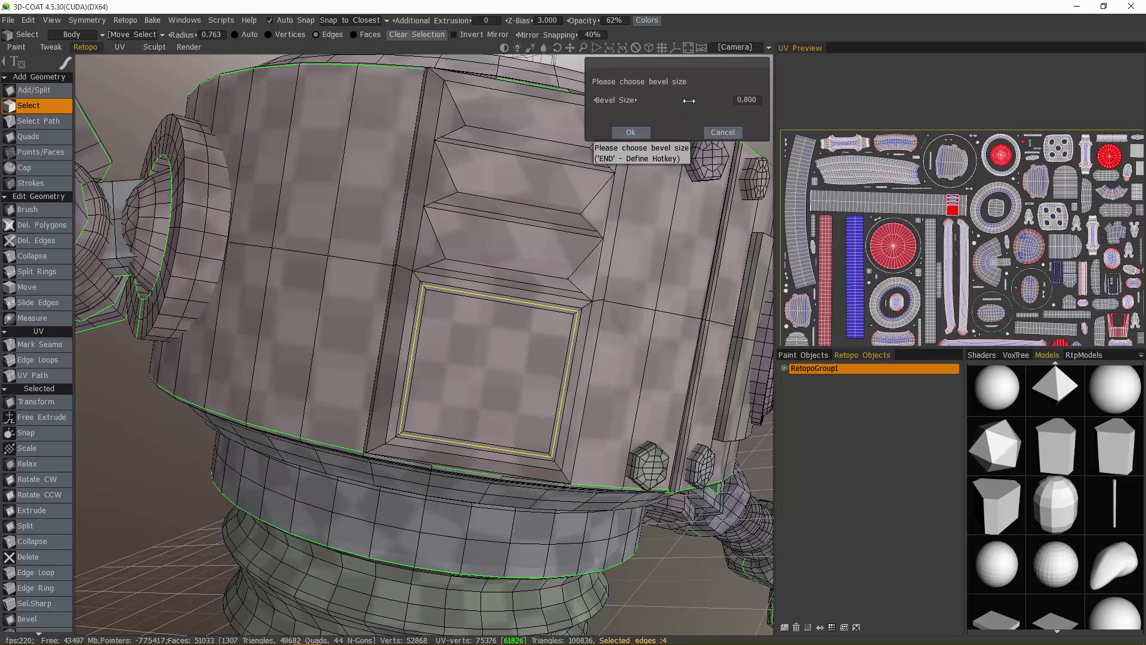
click(630, 132)
Add an edge loop within the border around the inset lower face using Split Rings
alt+drag(455, 116, 151, 232)
click(42, 272)
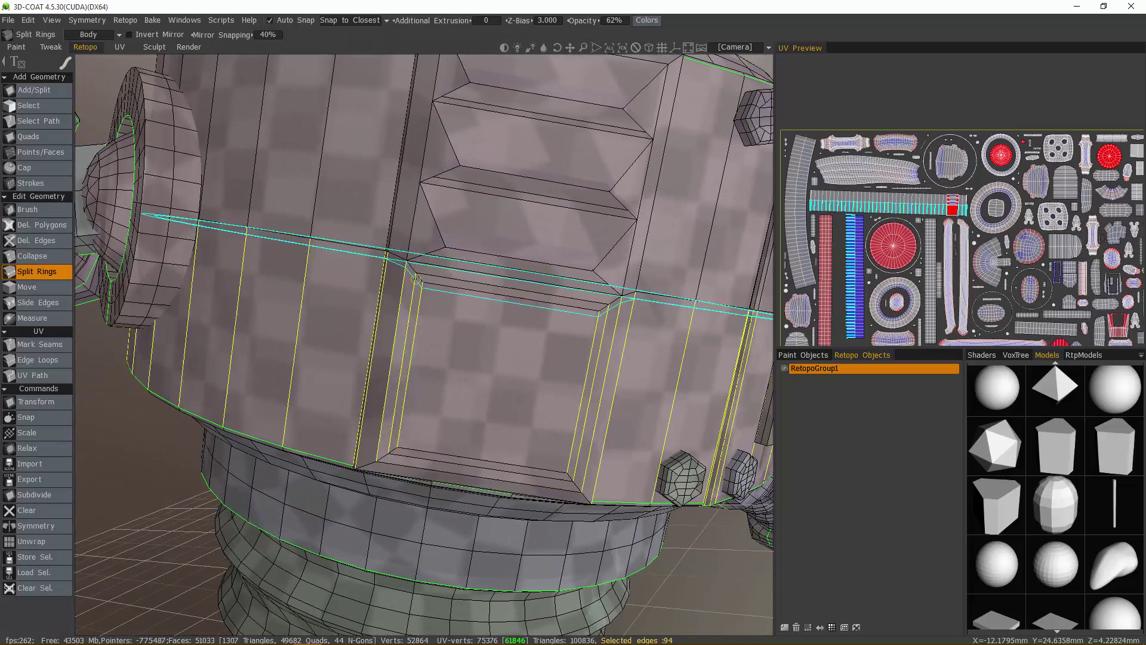
click(395, 446)
Select the middle edge loop of the beveled border around the lower face and adjust it with the transform gizmo
click(28, 105)
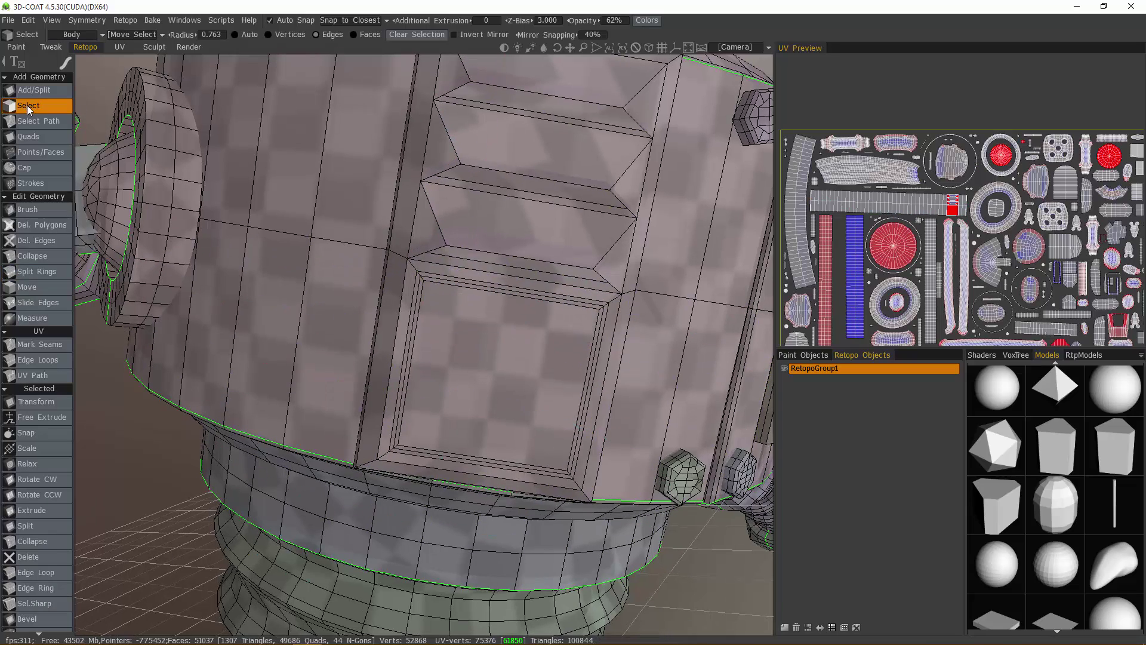
click(47, 572)
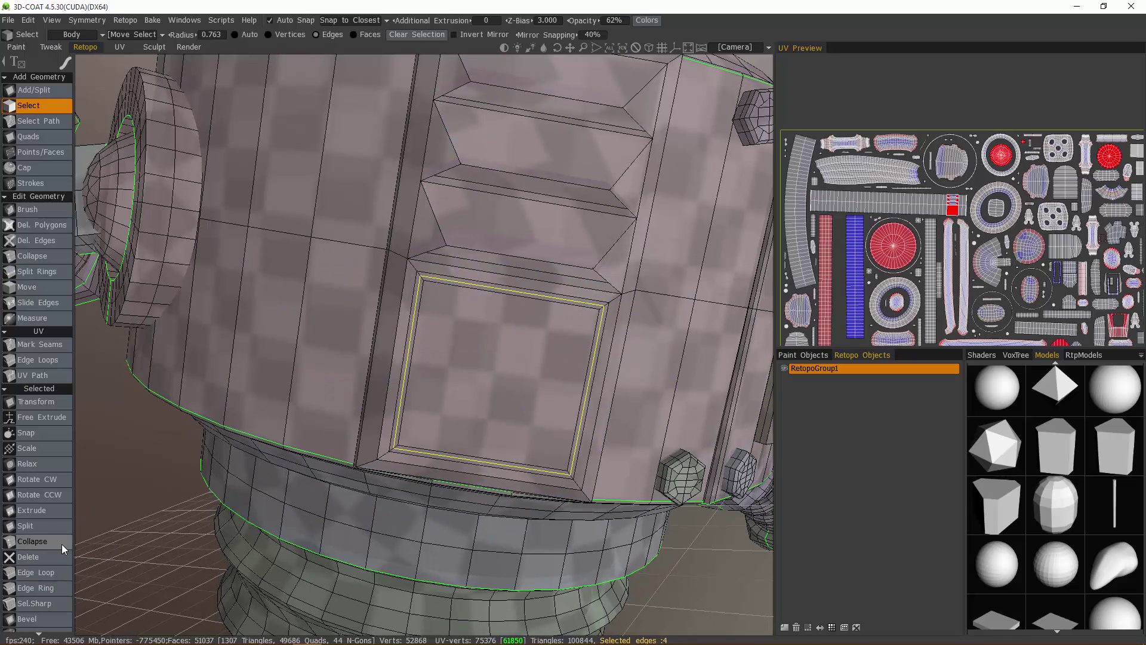
click(36, 401)
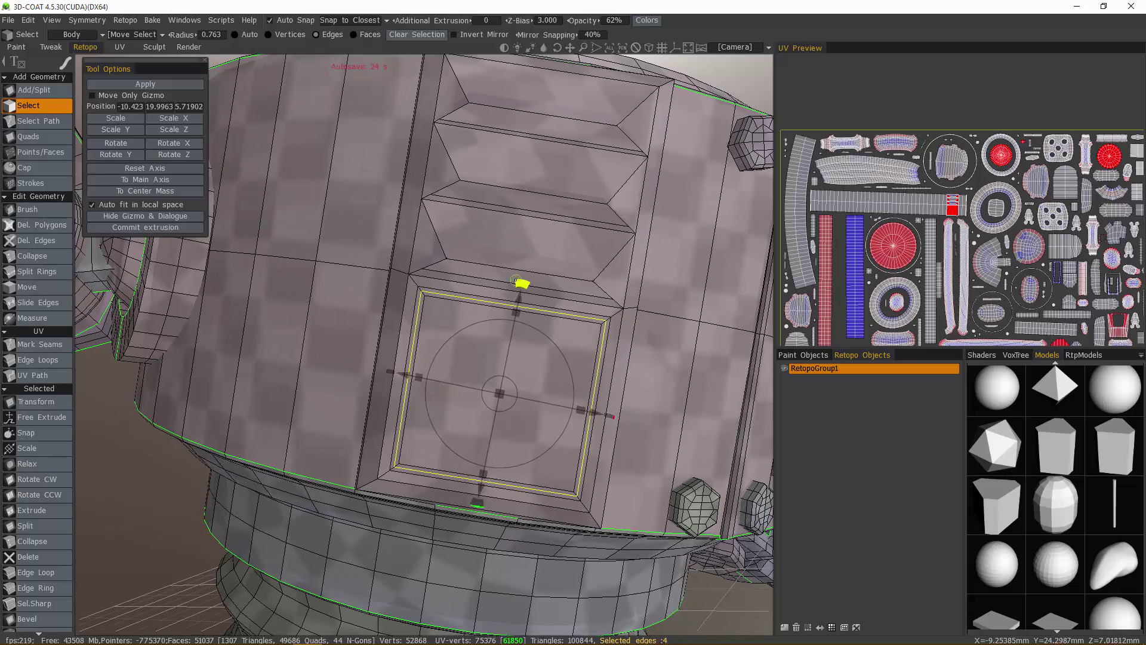
alt+drag(603, 410, 573, 429)
scroll(573, 430, down, 5)
key(Return)
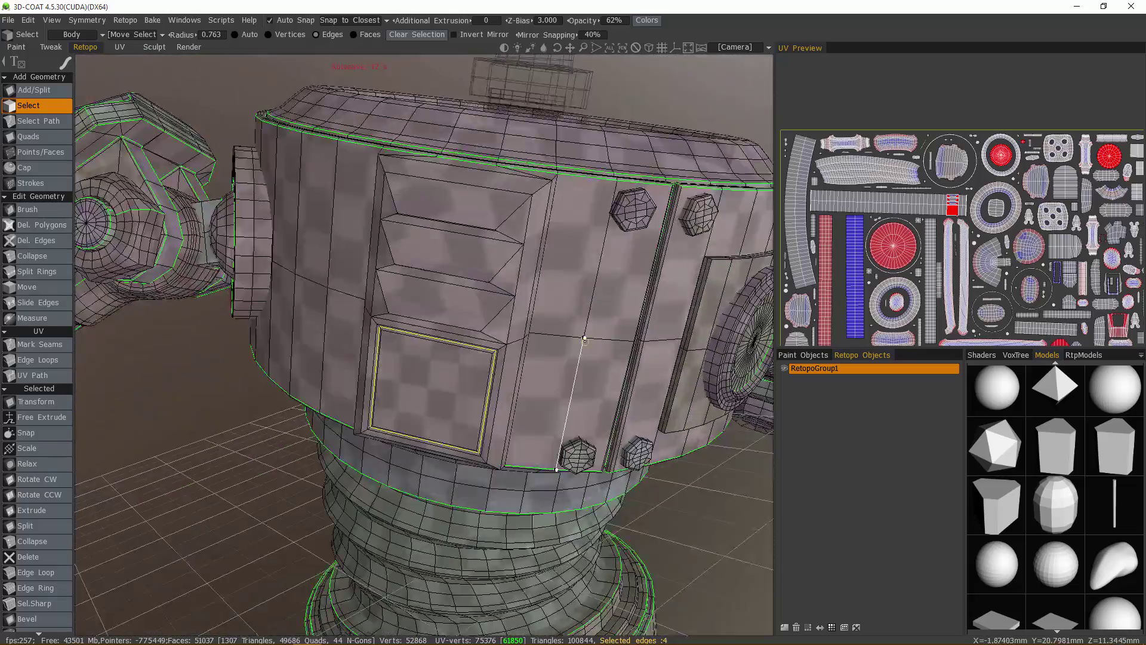
Save the scene with the detailed torso panel
alt+drag(615, 236, 445, 301)
scroll(440, 294, down, 3)
key(ctrl+s)
alt+drag(289, 172, 391, 429)
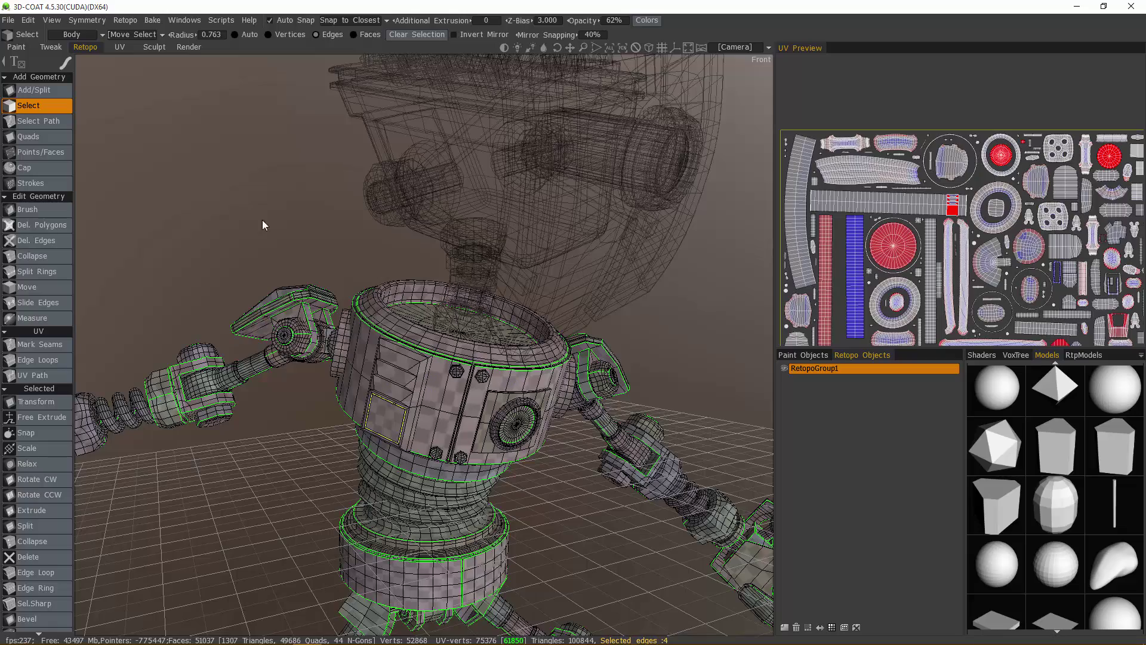
alt+drag(456, 439, 479, 440)
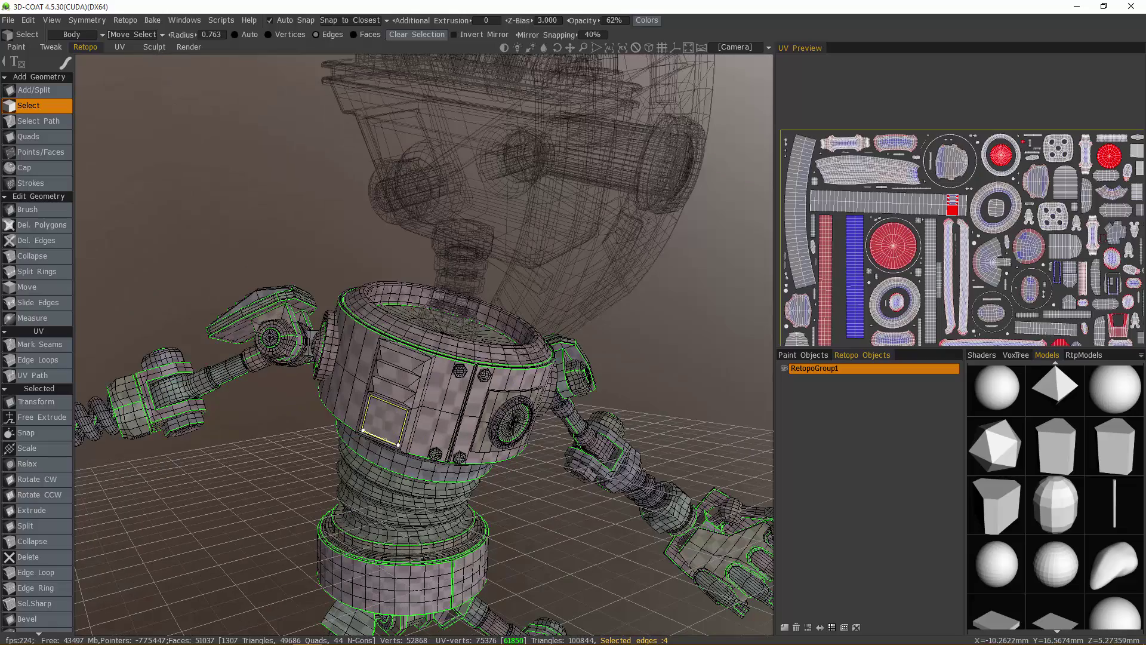
alt+drag(386, 418, 463, 247)
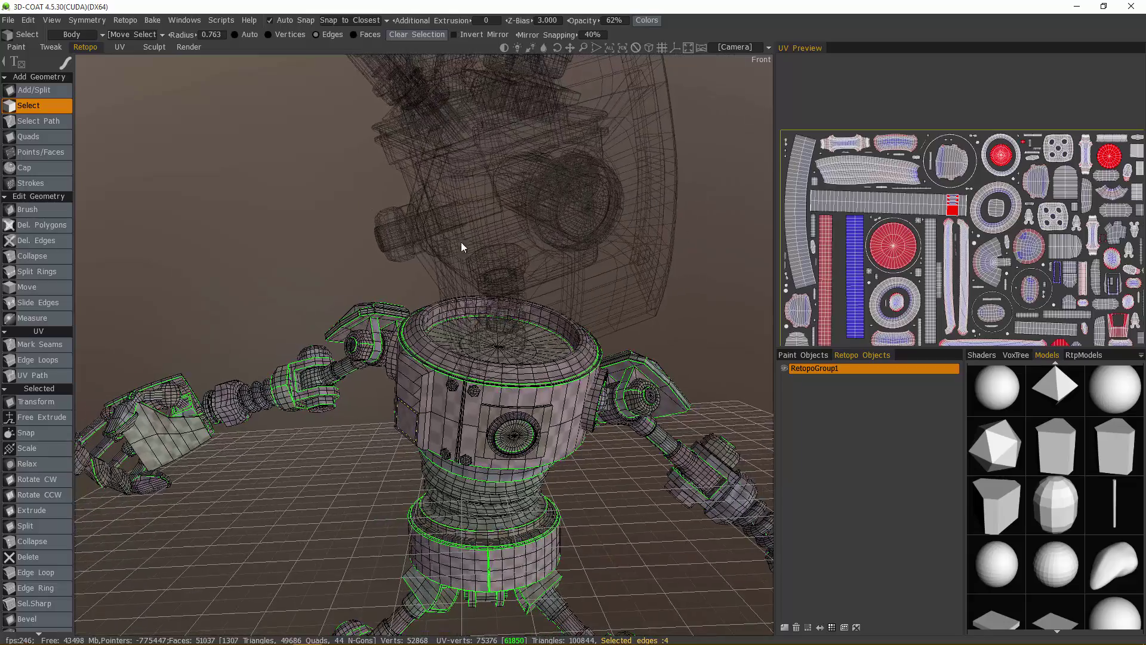
alt+drag(406, 277, 417, 322)
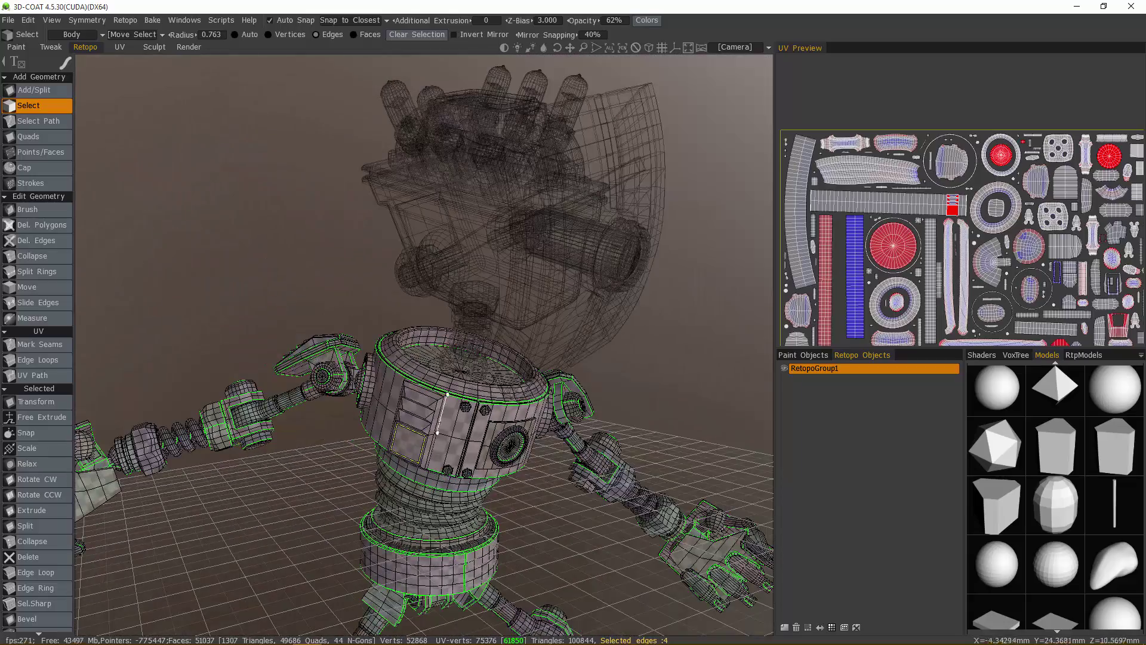
mouse_move(440, 419)
alt+mouse_down()
mouse_move(412, 425)
mouse_move(405, 392)
alt+mouse_up()
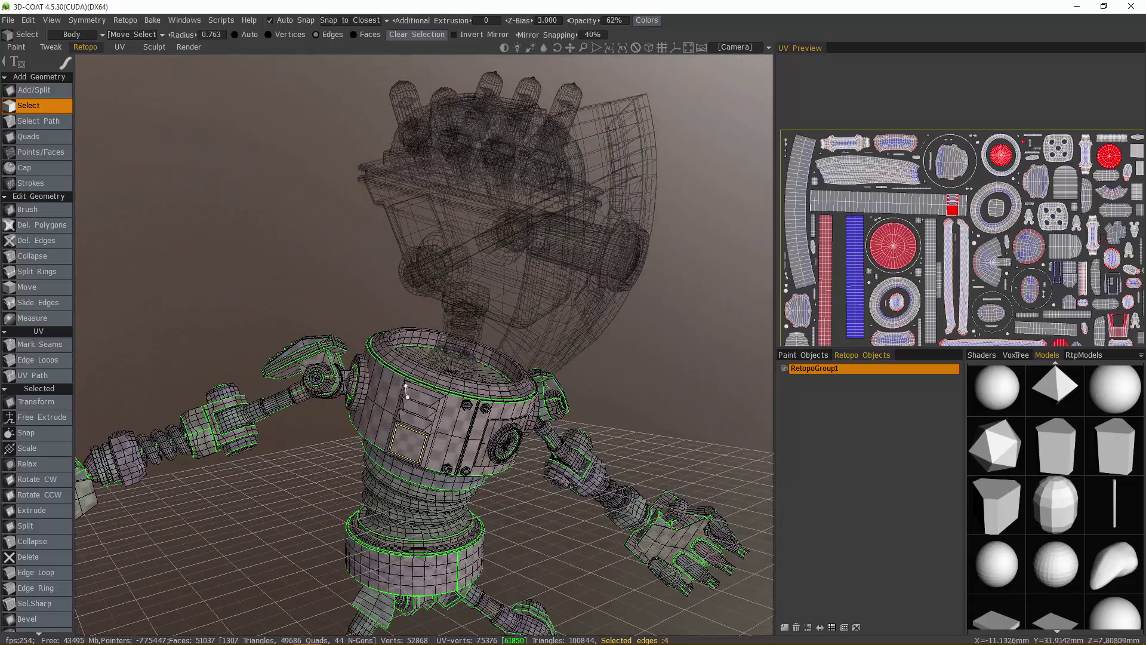